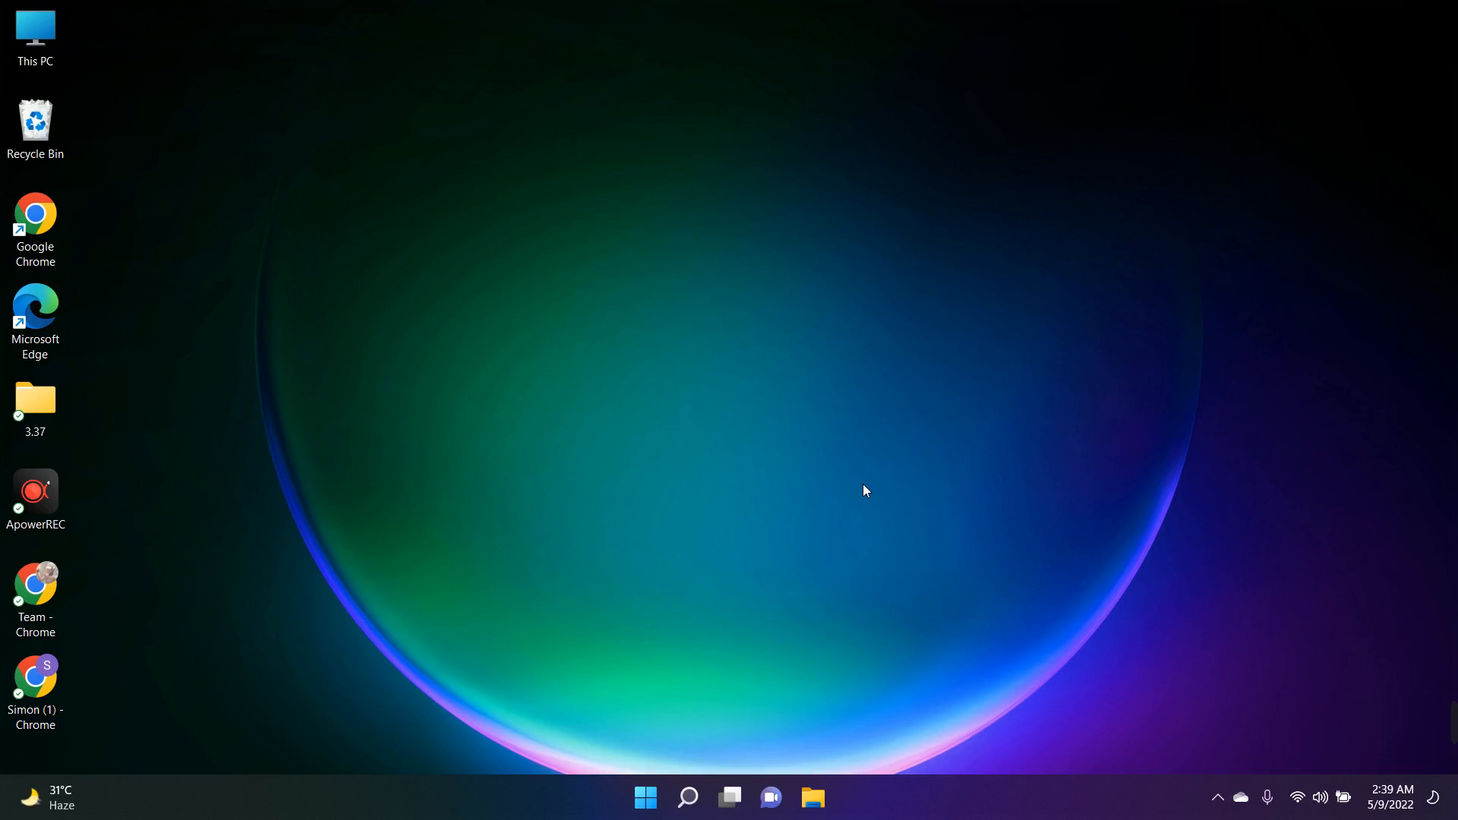
{"action": "right_click", "coordinate": [446, 208]}
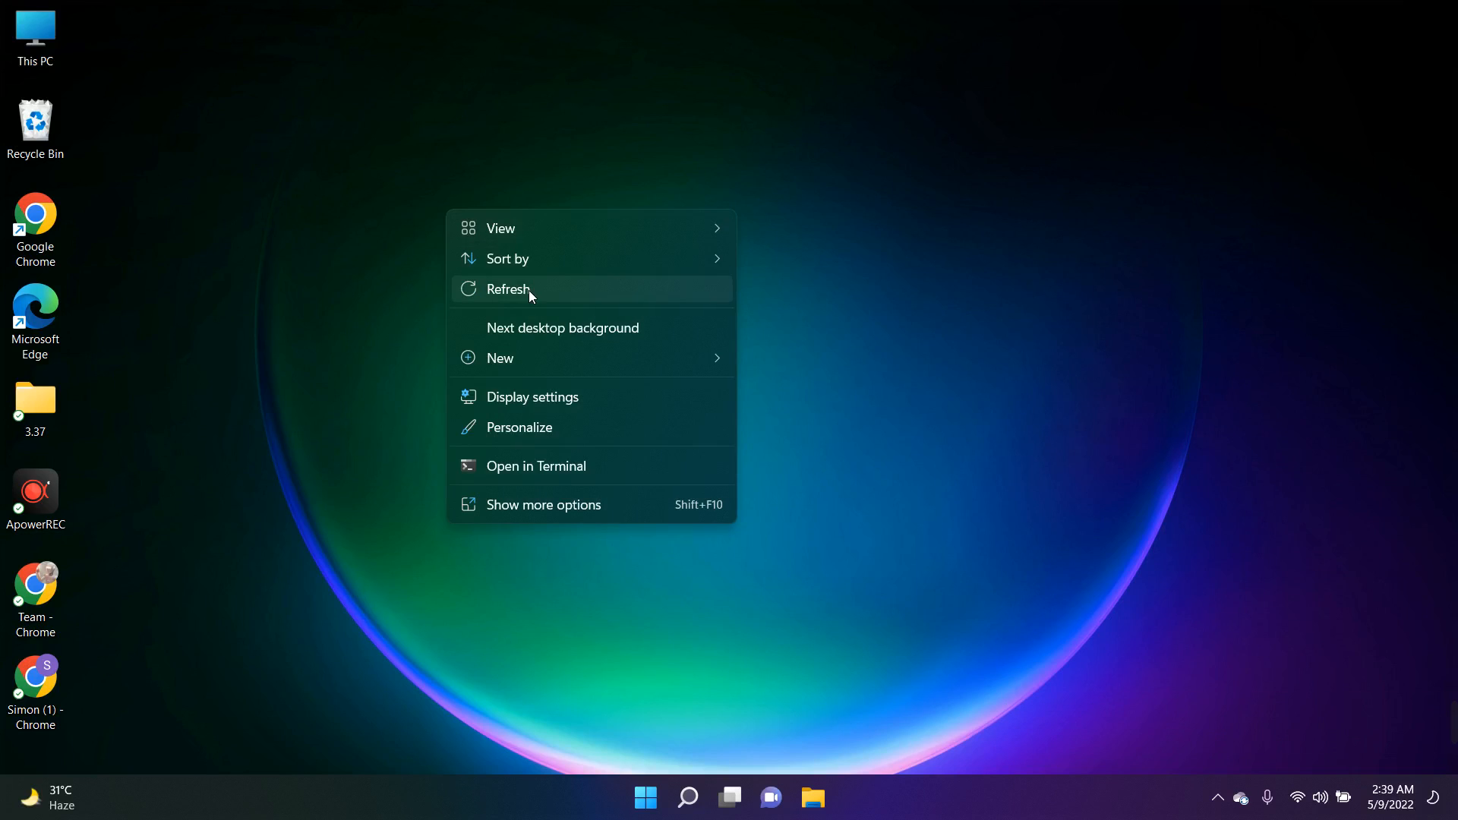
{"action": "left_click", "coordinate": [530, 289]}
{"action": "right_click", "coordinate": [379, 193]}
{"action": "left_click", "coordinate": [444, 277]}
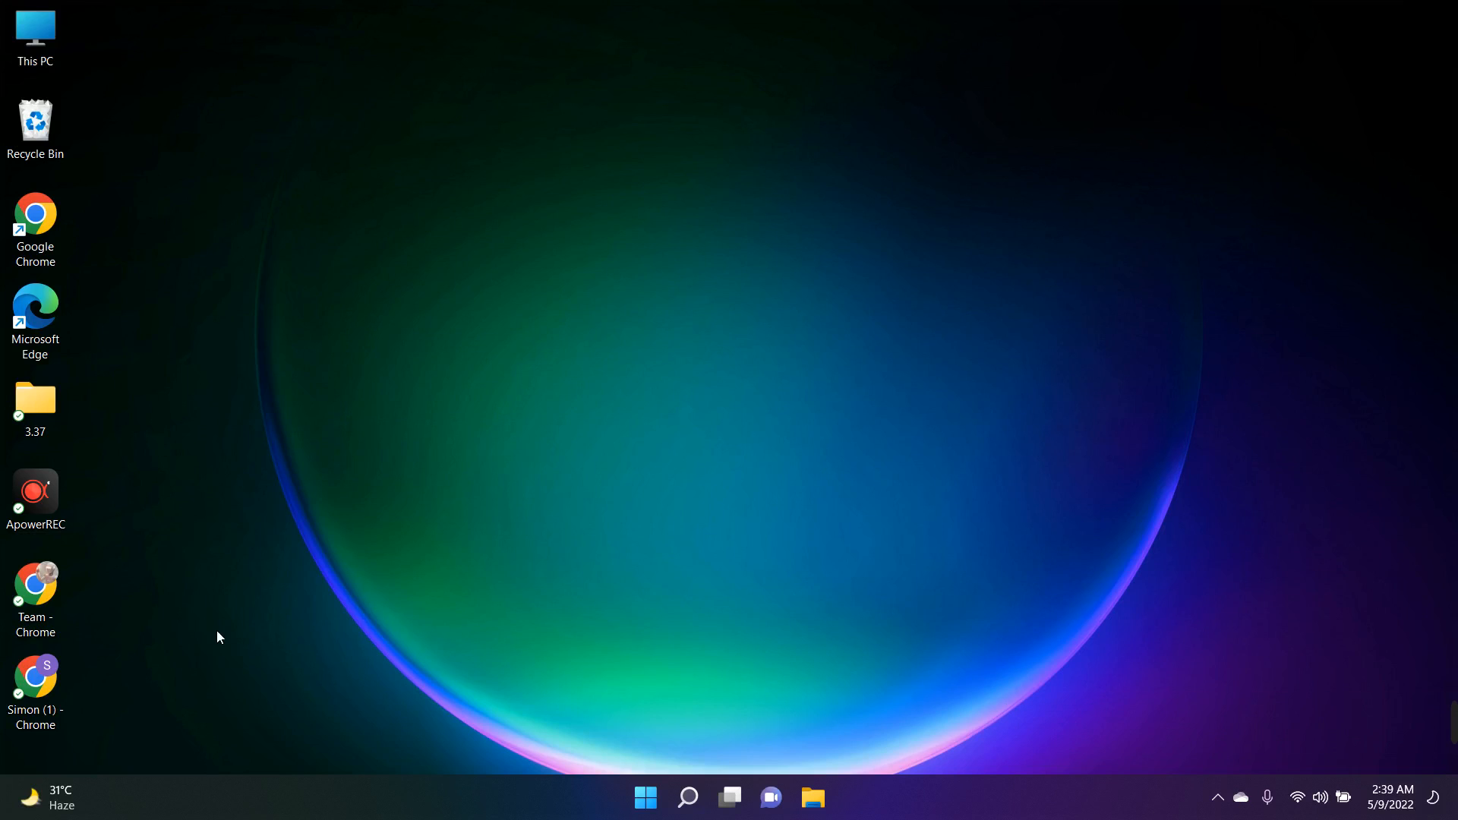
Open the browser profile from the desktop, go to Google Sheets and create a blank spreadsheet
{"action": "double_click", "coordinate": [29, 679]}
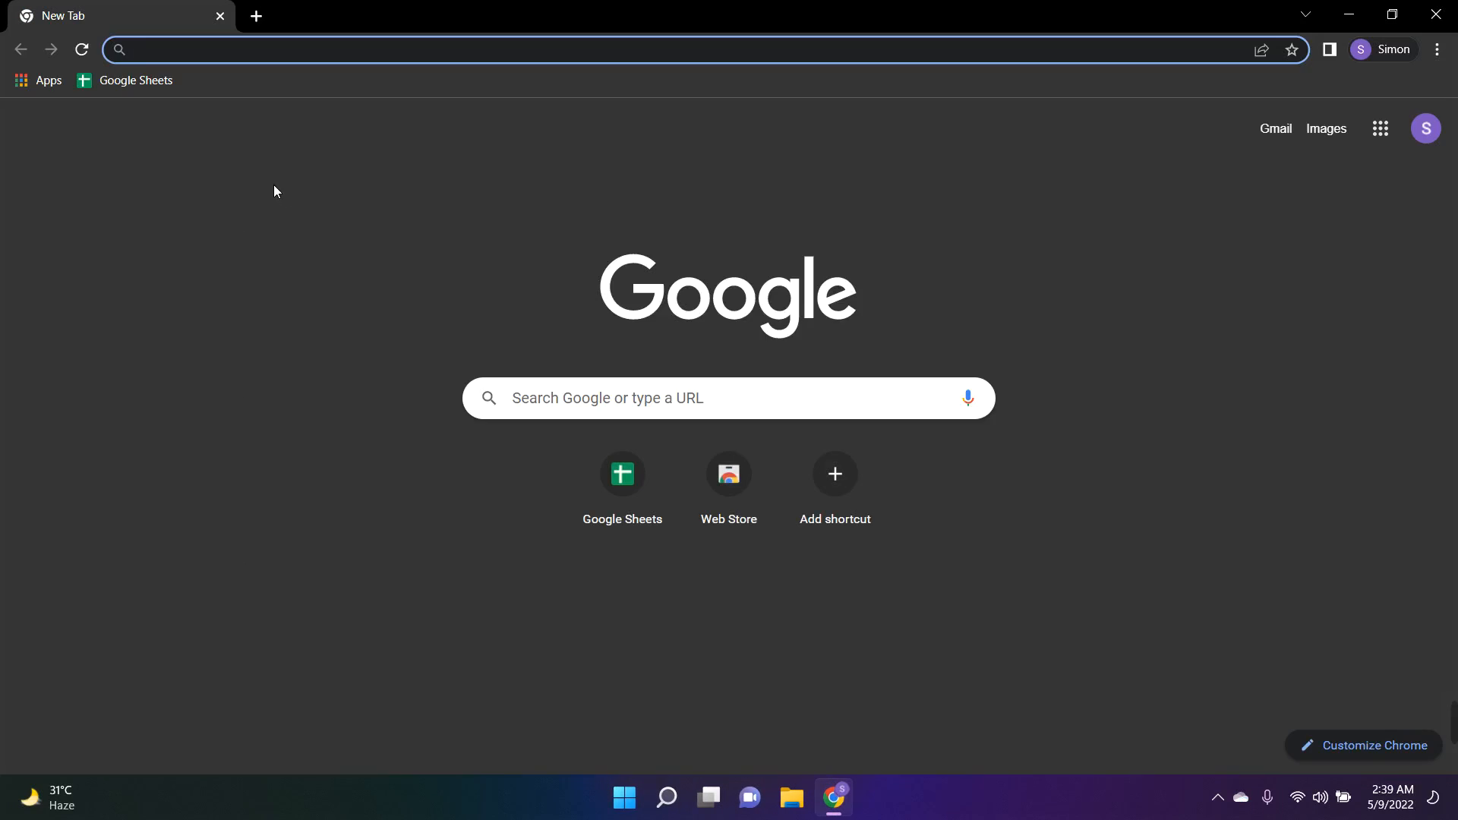
{"action": "left_click", "coordinate": [125, 80]}
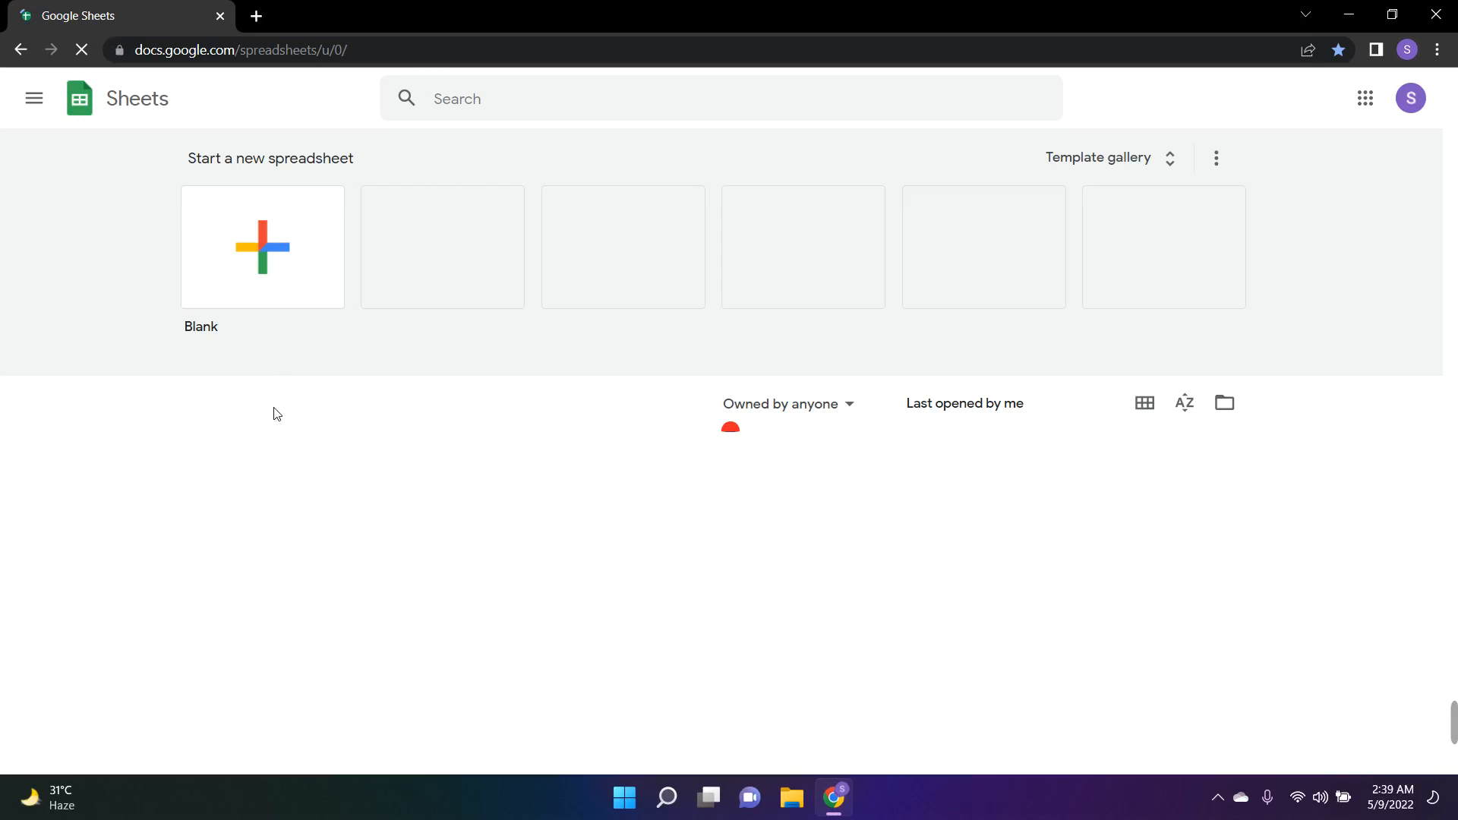
{"action": "left_click", "coordinate": [262, 262]}
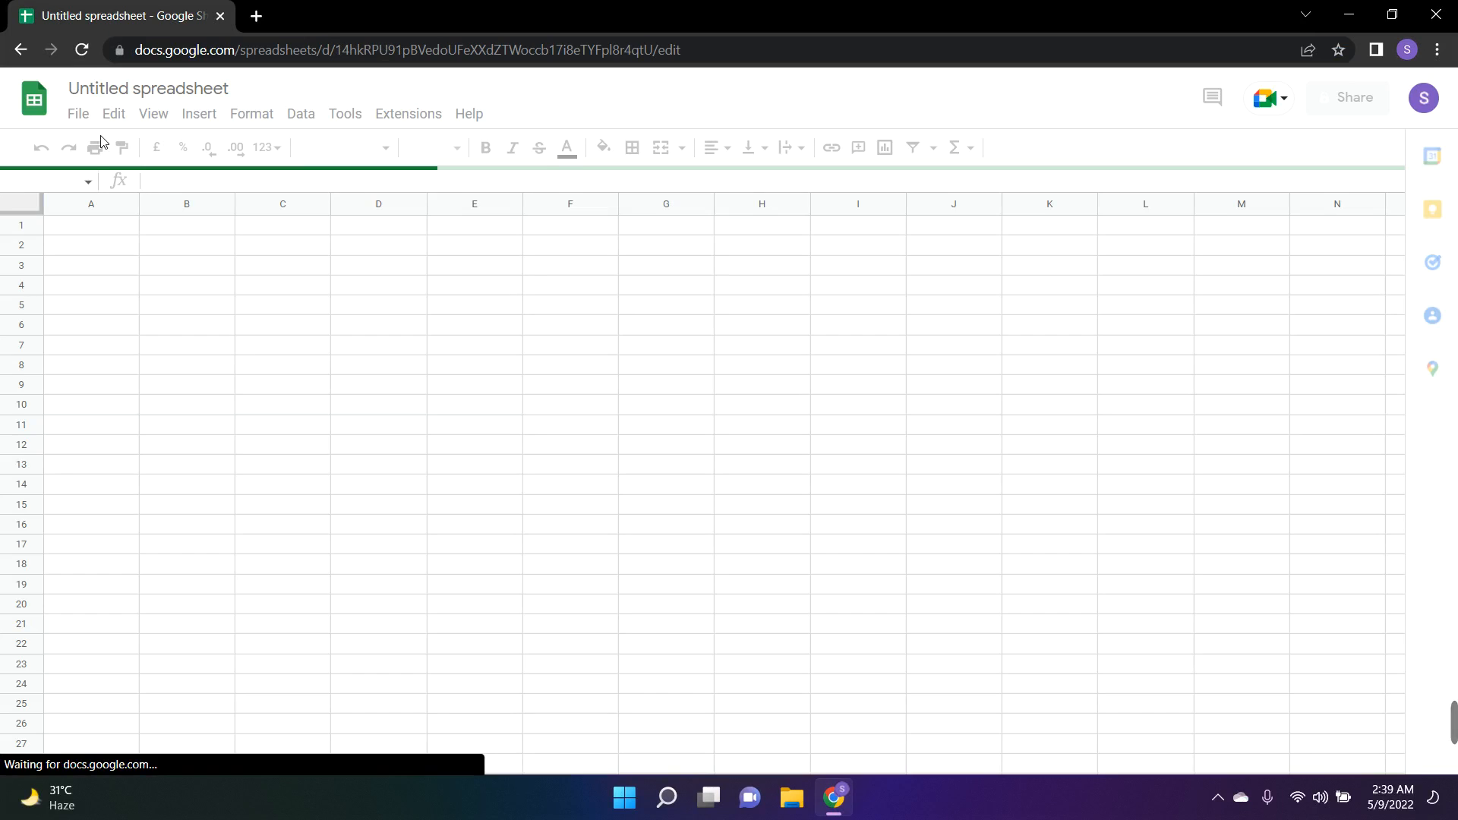
{"action": "left_click", "coordinate": [174, 86]}
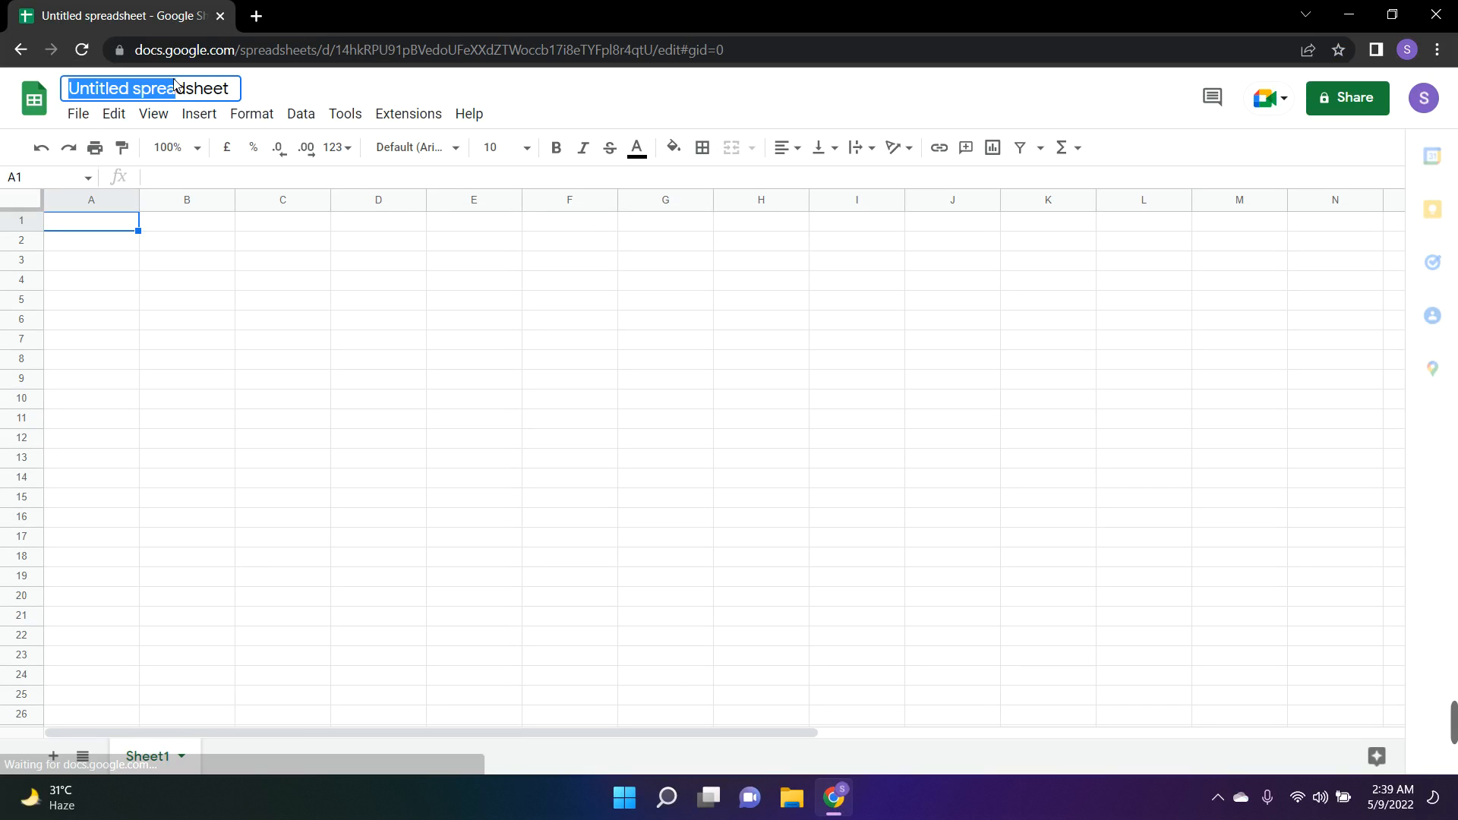
{"action": "double_click", "coordinate": [201, 91]}
{"action": "left_click", "coordinate": [201, 90]}
{"action": "right_click", "coordinate": [202, 90]}
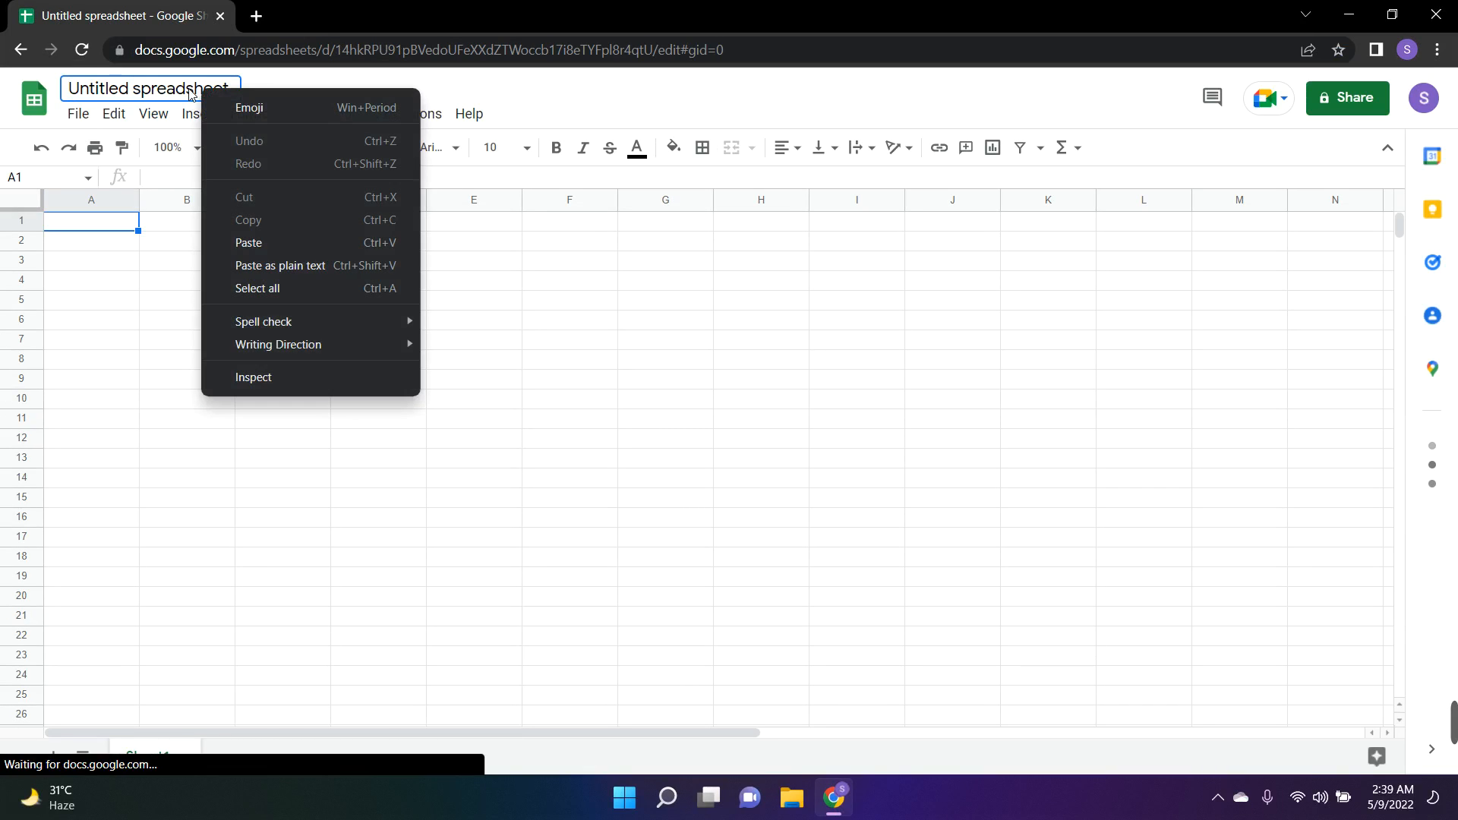
{"action": "left_click", "coordinate": [143, 91]}
{"action": "right_click", "coordinate": [143, 90]}
{"action": "left_click", "coordinate": [110, 89]}
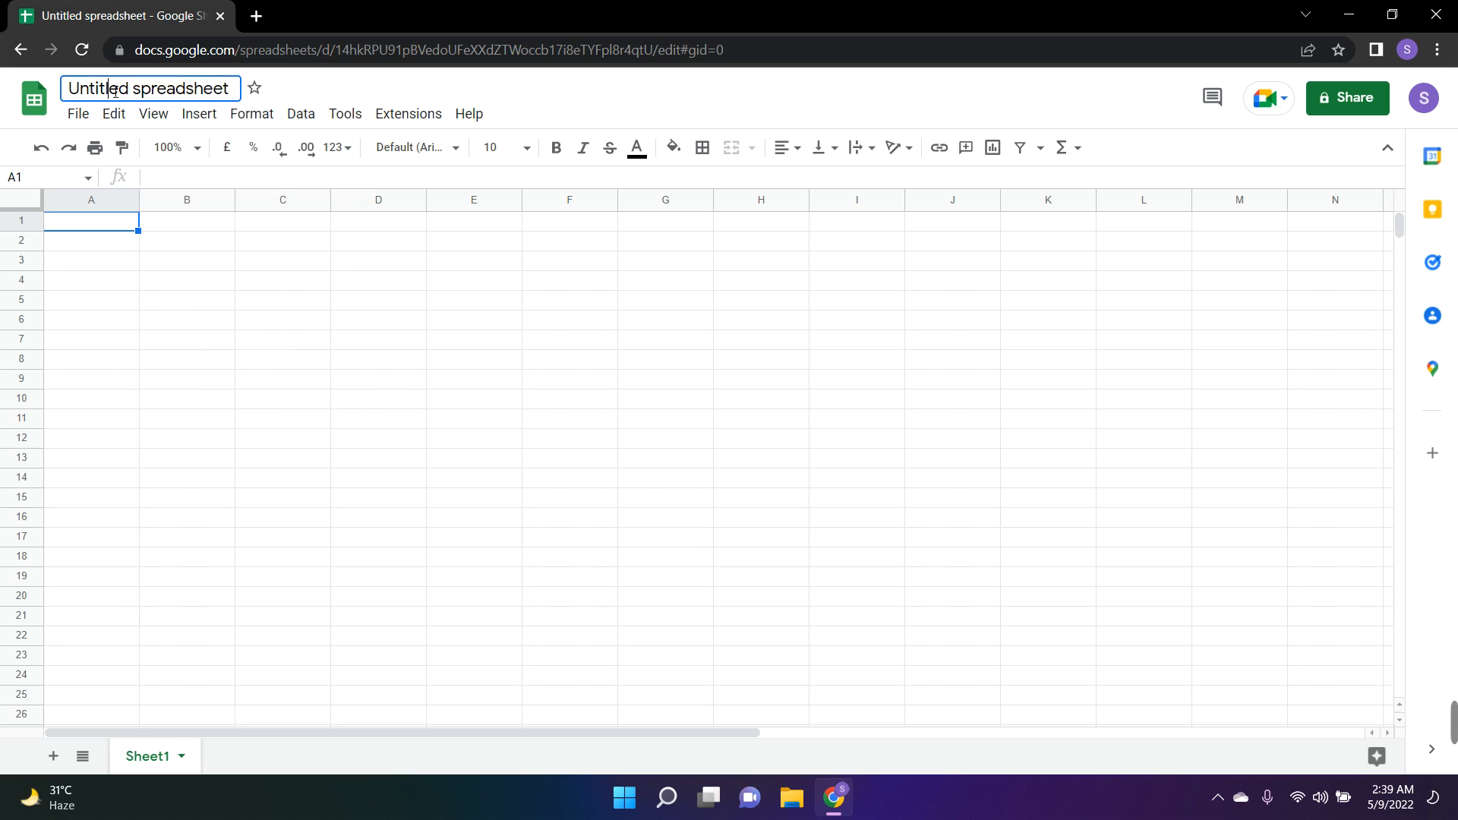
{"action": "right_click", "coordinate": [110, 90]}
{"action": "left_click", "coordinate": [107, 90]}
{"action": "right_click", "coordinate": [96, 90]}
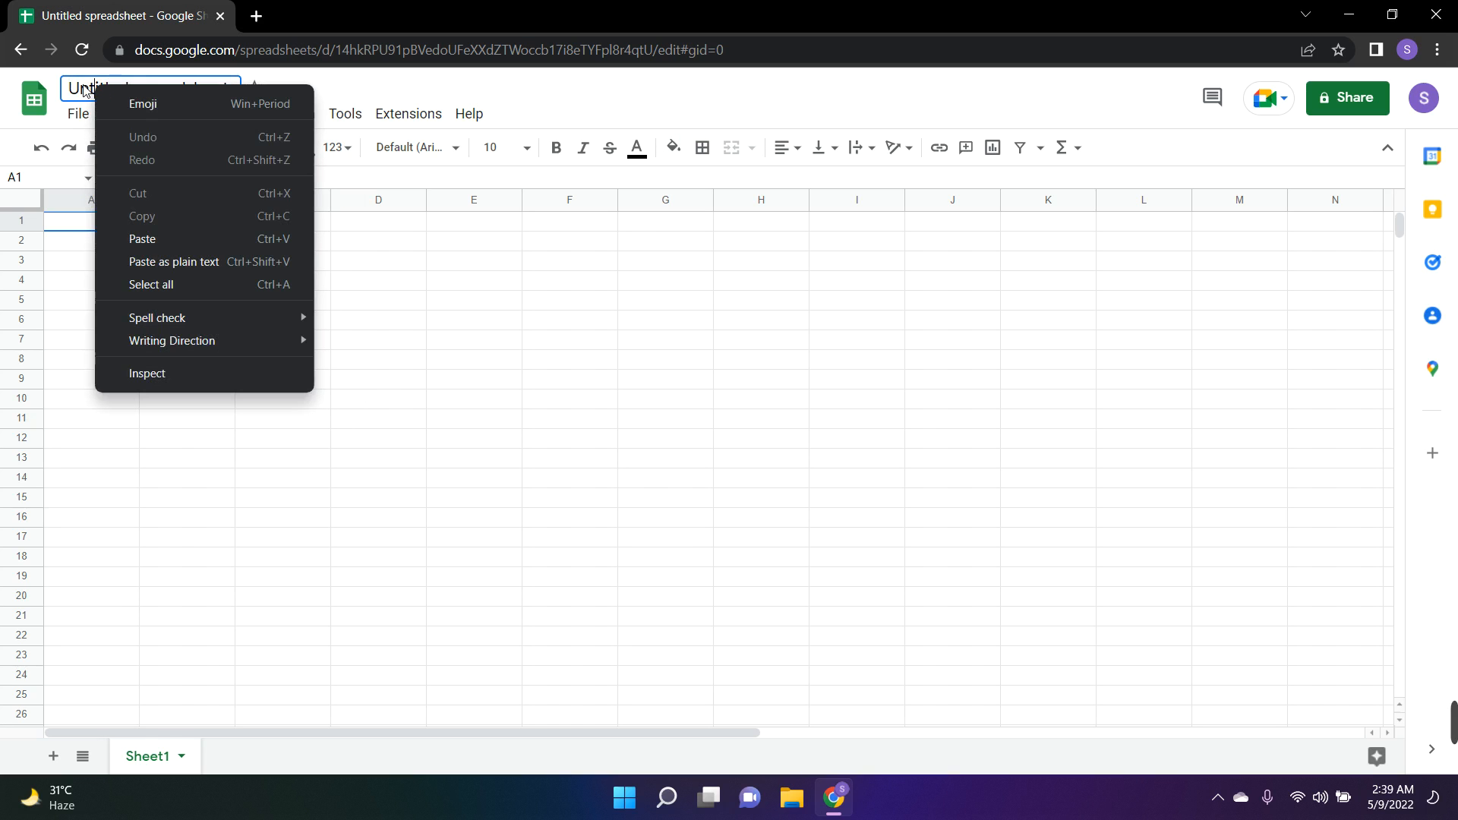
{"action": "left_click", "coordinate": [379, 399]}
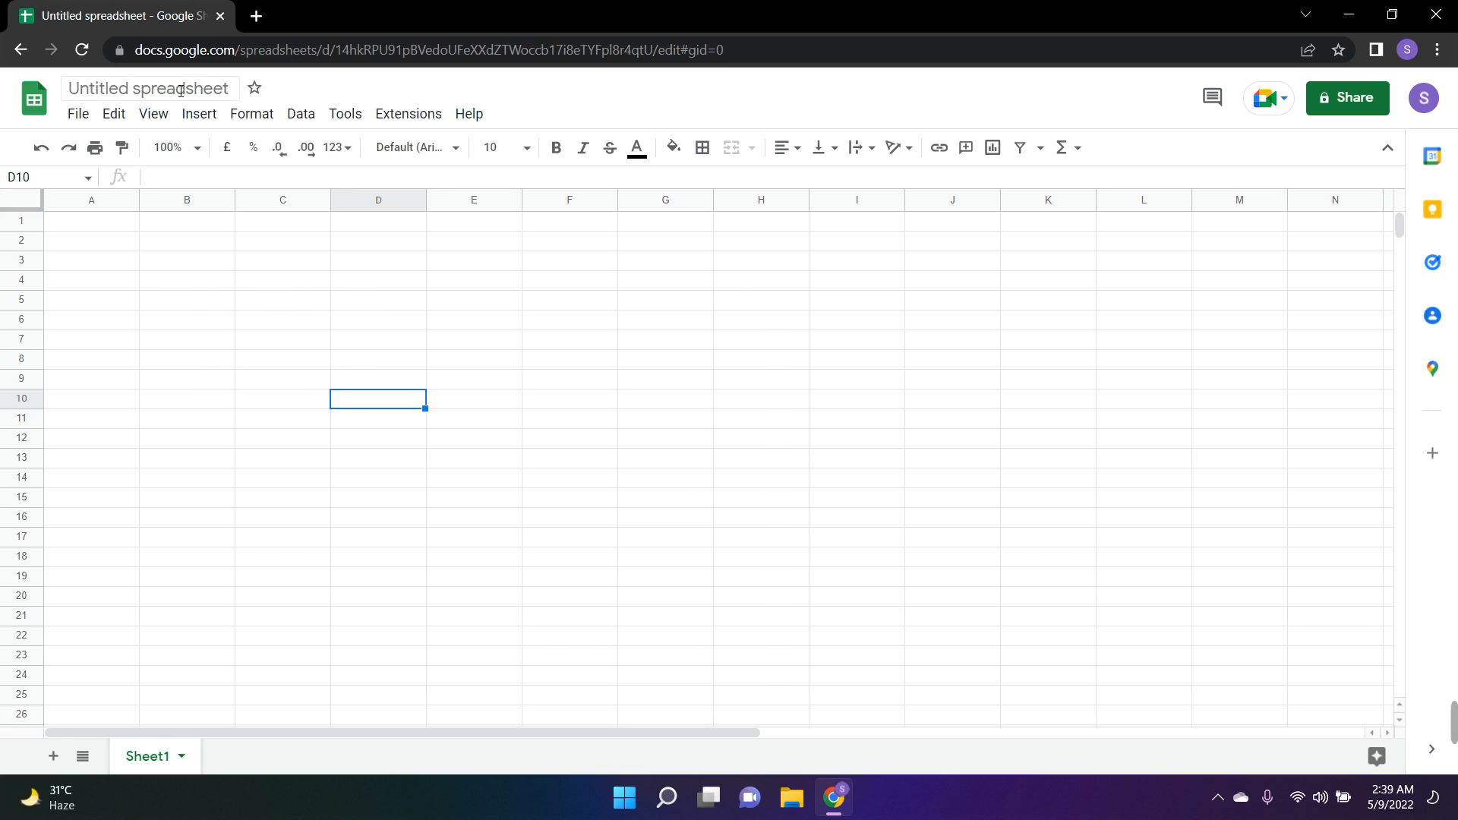
Rename the untitled spreadsheet as 0000
{"action": "left_click_drag", "start_coordinate": [68, 89], "coordinate": [180, 90]}
{"action": "key", "text": "BackSpace"}
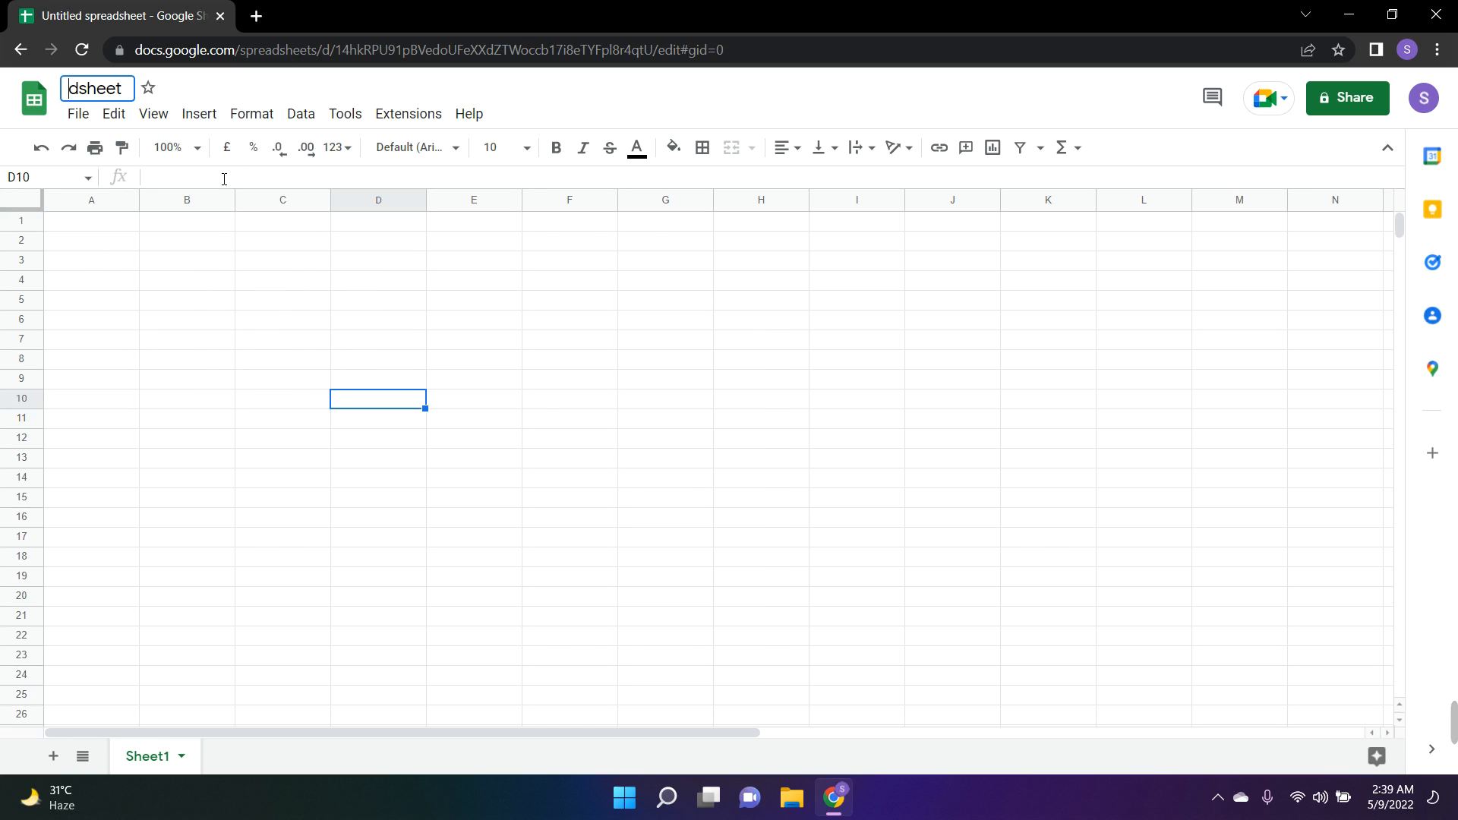
{"action": "key", "text": "Delete"}
{"action": "key", "text": "Delete"}
{"action": "key", "text": "Delete"}
{"action": "key", "text": "Delete"}
{"action": "key", "text": "Delete"}
{"action": "key", "text": "Delete"}
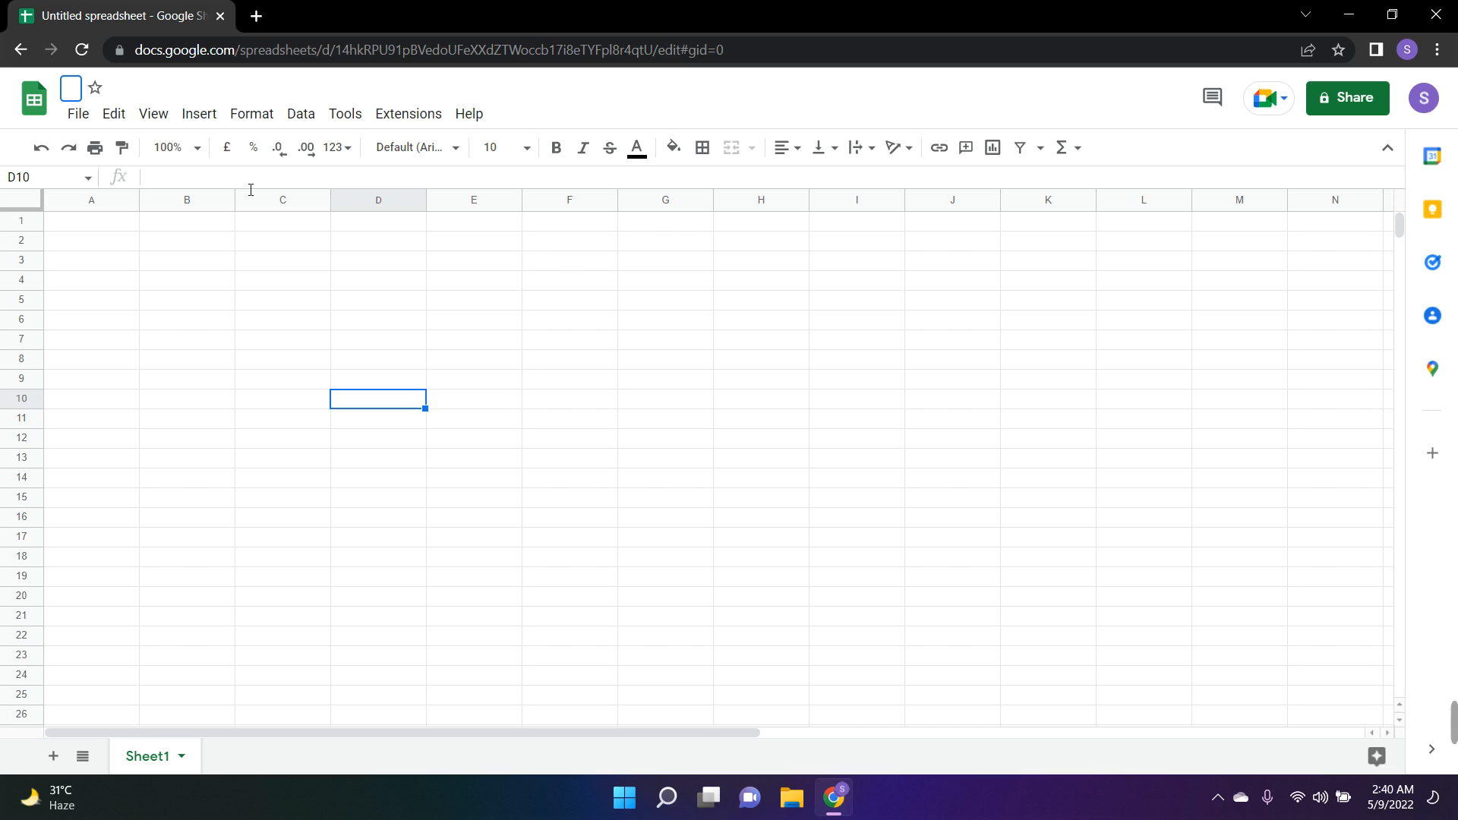
{"action": "type", "text": "0000"}
{"action": "key", "text": "Return"}
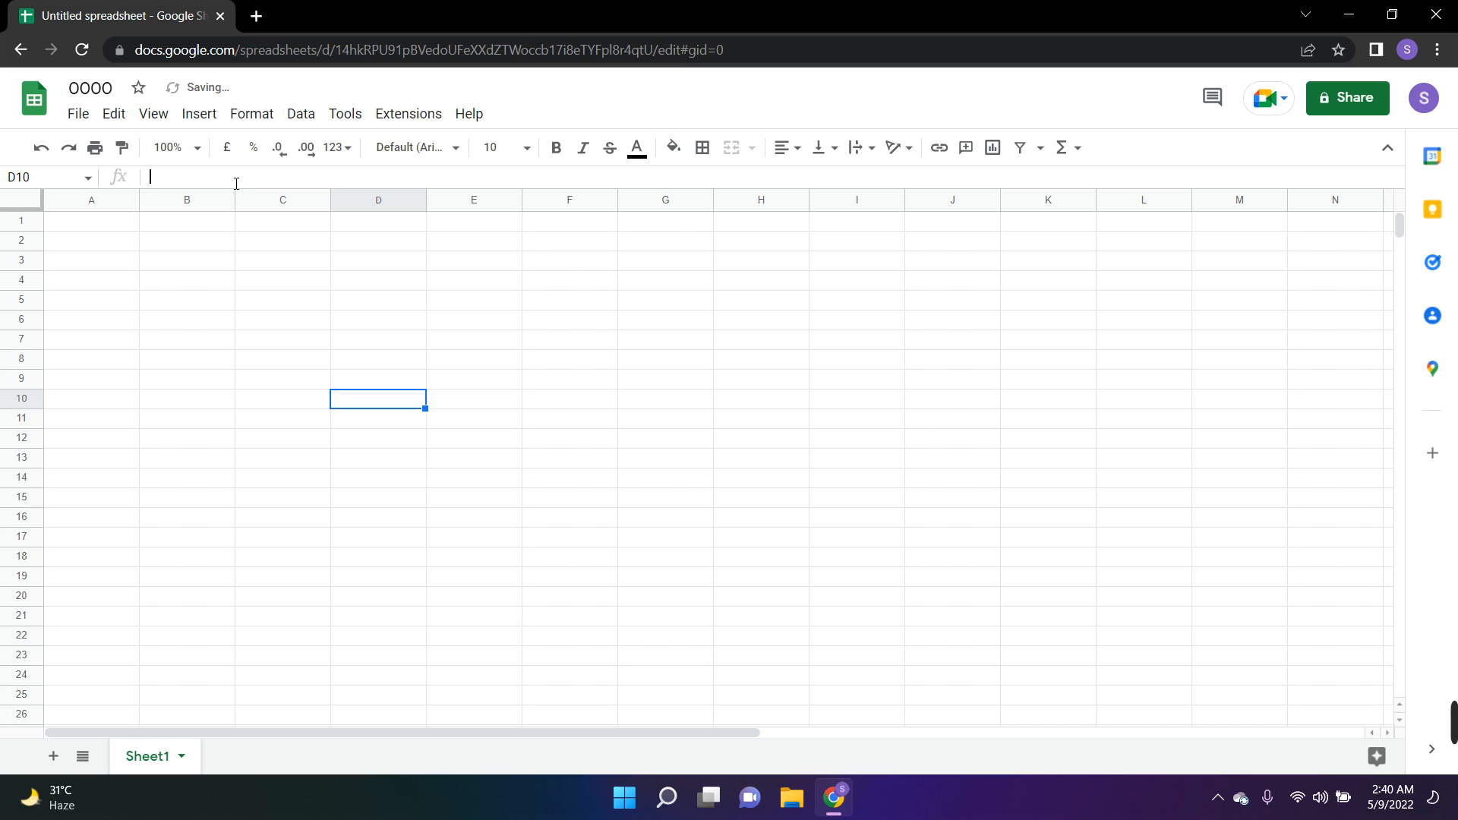
{"action": "right_click", "coordinate": [222, 179]}
{"action": "left_click", "coordinate": [135, 281]}
{"action": "right_click", "coordinate": [136, 281]}
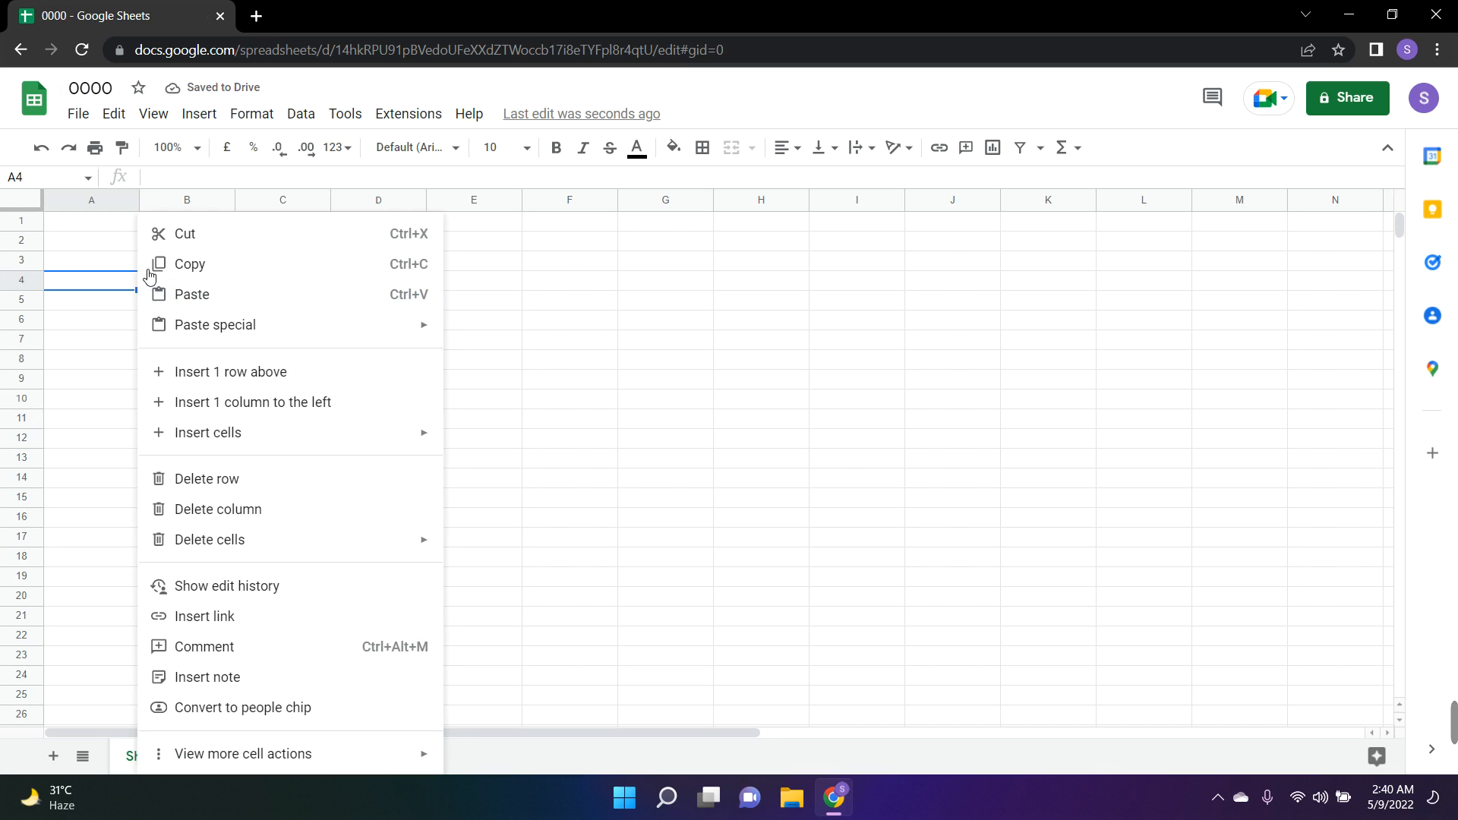
{"action": "left_click", "coordinate": [665, 304]}
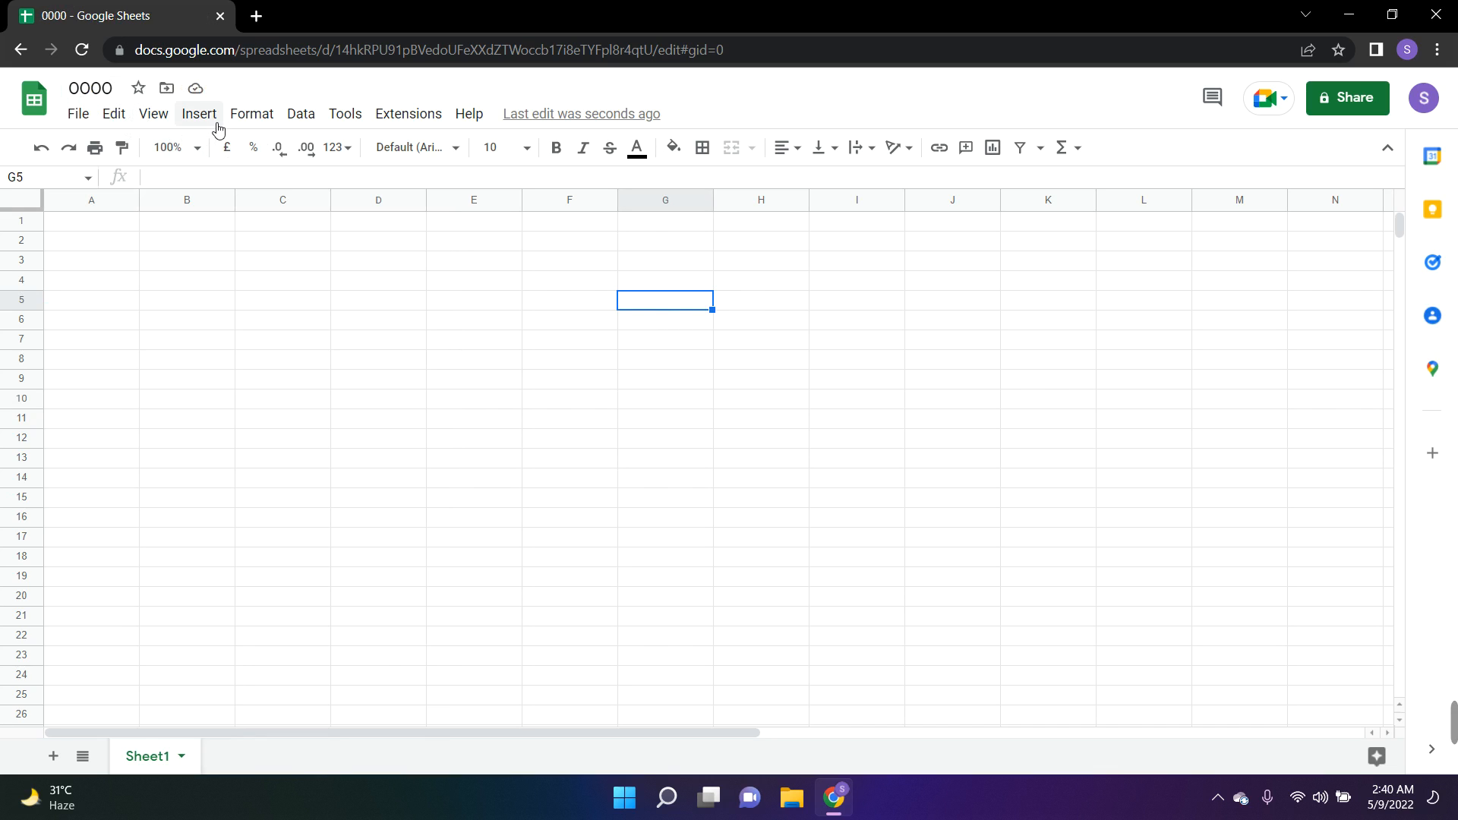
Insert a cell at G5, shifting the existing cells right
{"action": "left_click", "coordinate": [154, 114]}
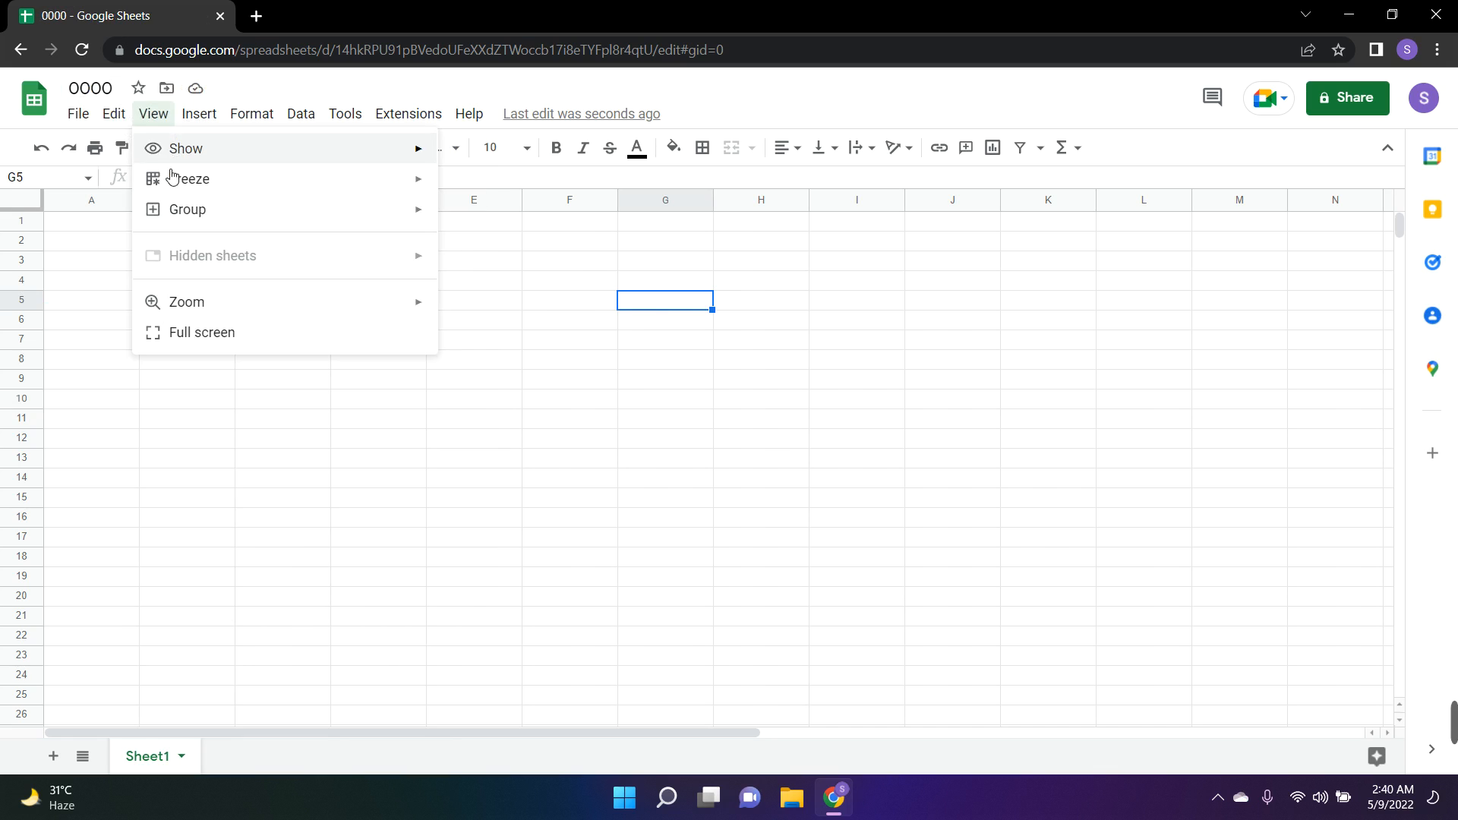
{"action": "mouse_move", "coordinate": [200, 117]}
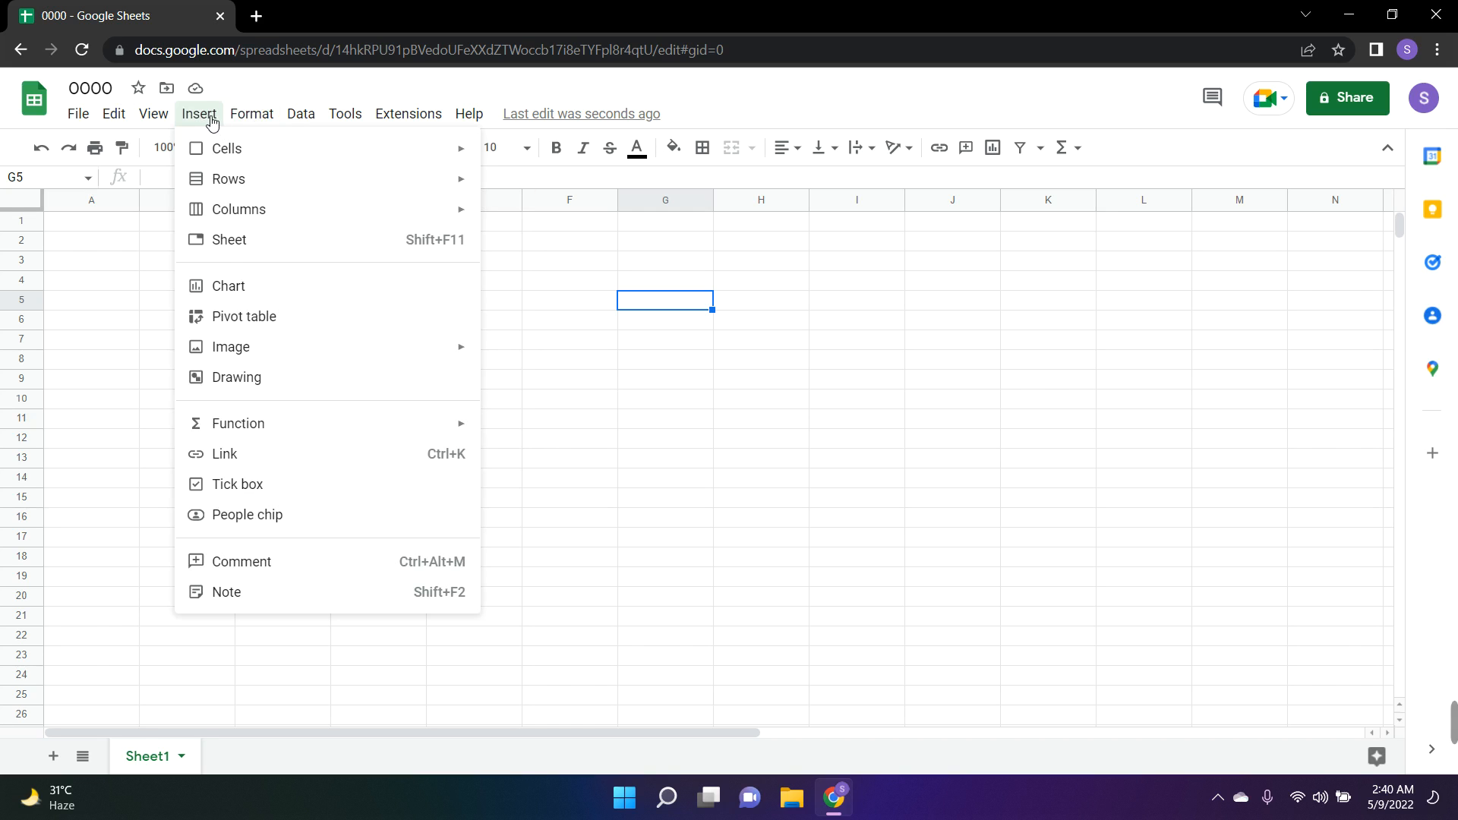
{"action": "mouse_move", "coordinate": [255, 130]}
{"action": "mouse_move", "coordinate": [232, 157]}
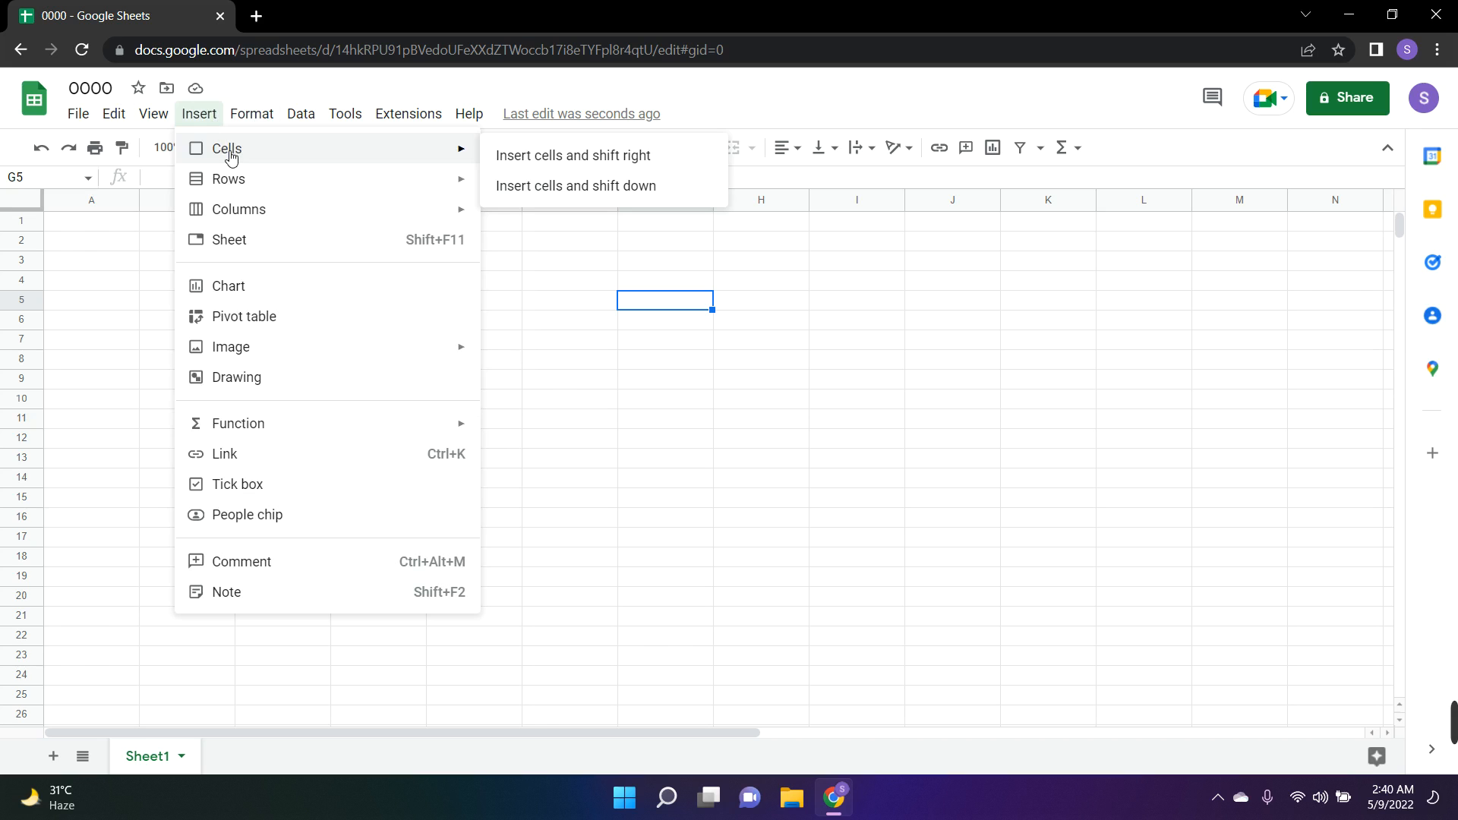
{"action": "left_click", "coordinate": [653, 166]}
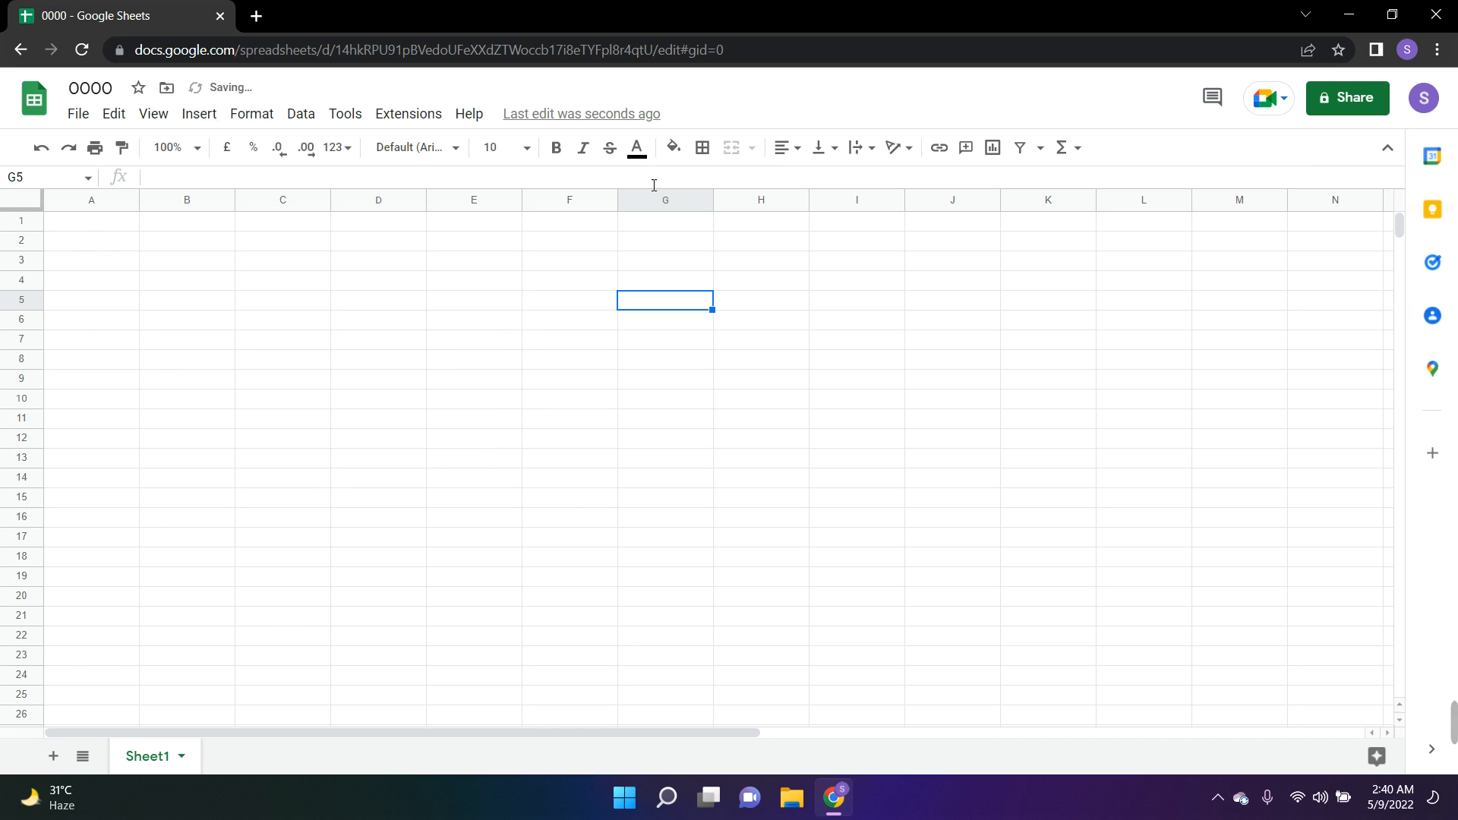
{"action": "left_click_drag", "start_coordinate": [283, 241], "coordinate": [755, 423]}
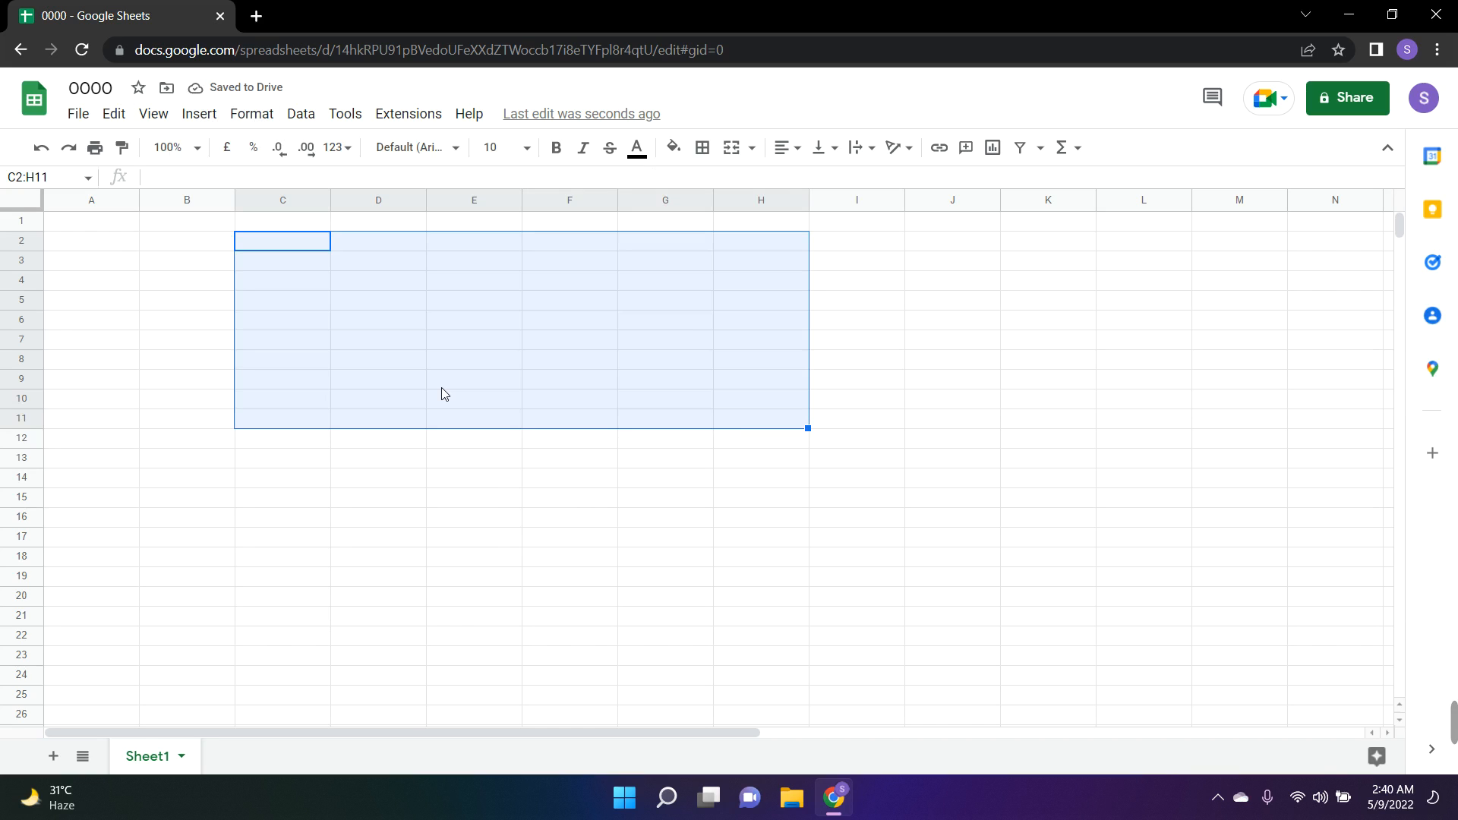
{"action": "type", "text": "n"}
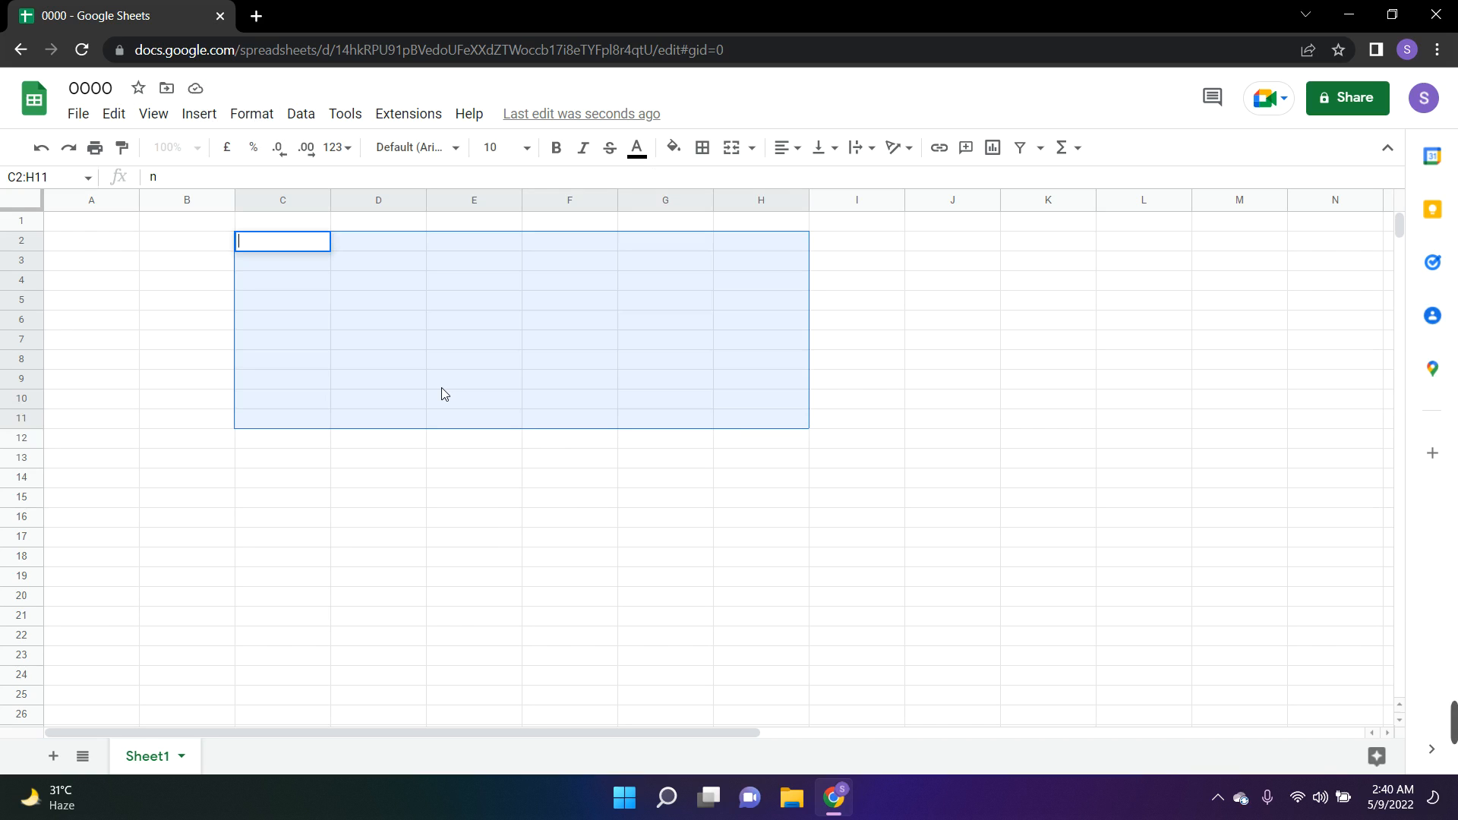
{"action": "left_click", "coordinate": [472, 413]}
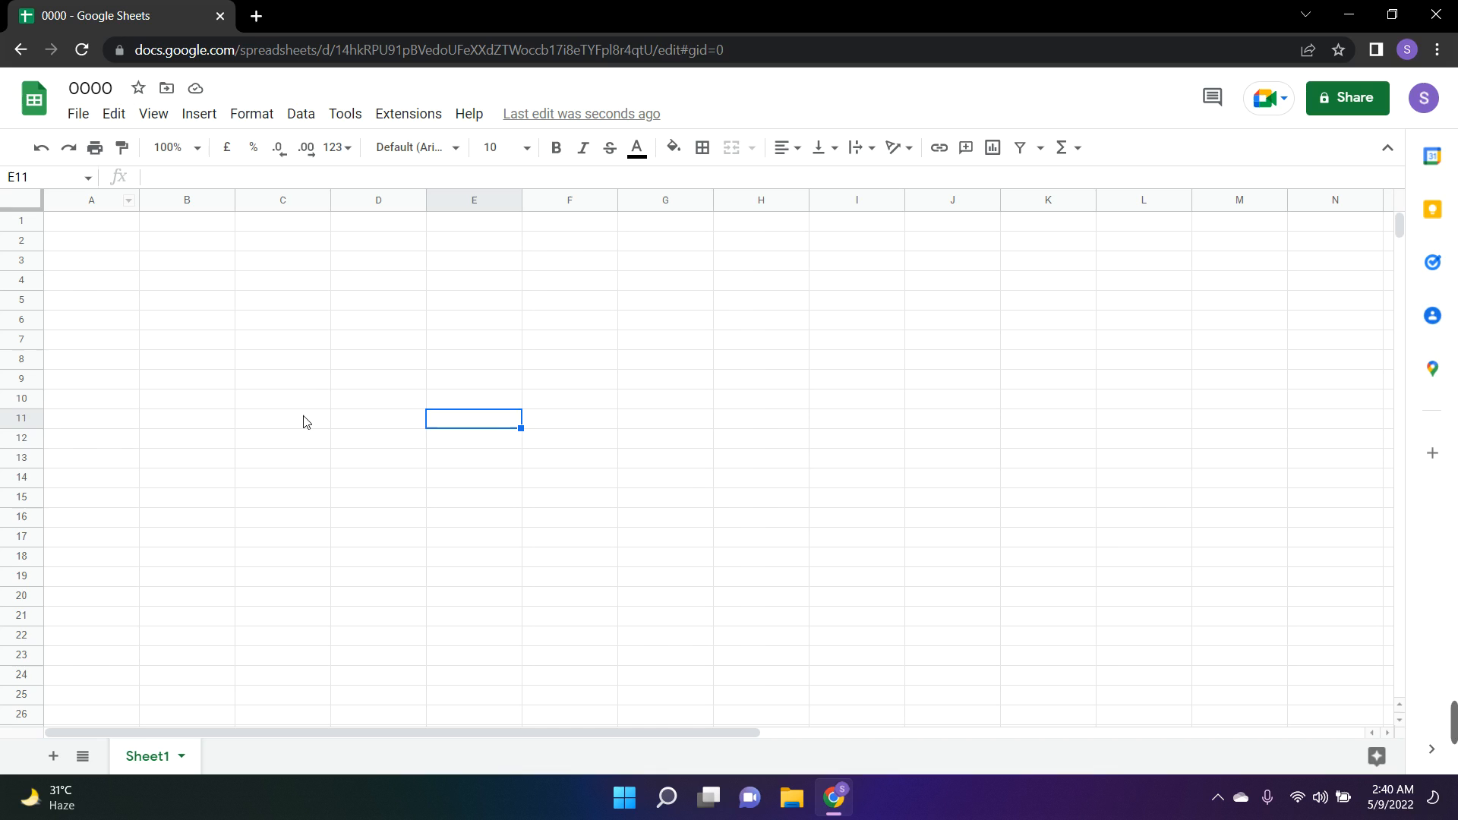
Enter the column headers Name, Roll, Group and Number in cells C4 to F4
{"action": "left_click", "coordinate": [279, 281]}
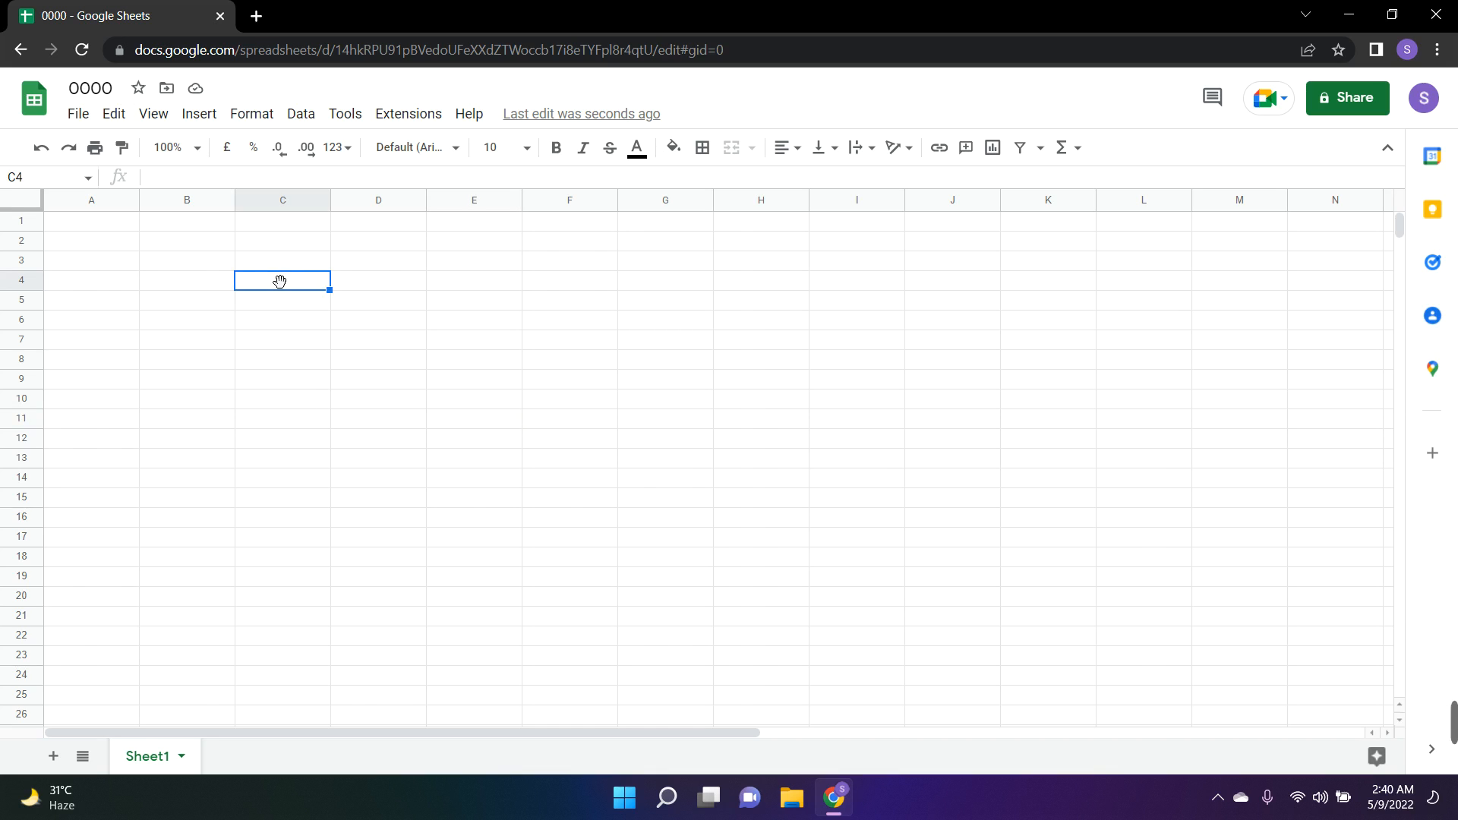
{"action": "type", "text": "Name"}
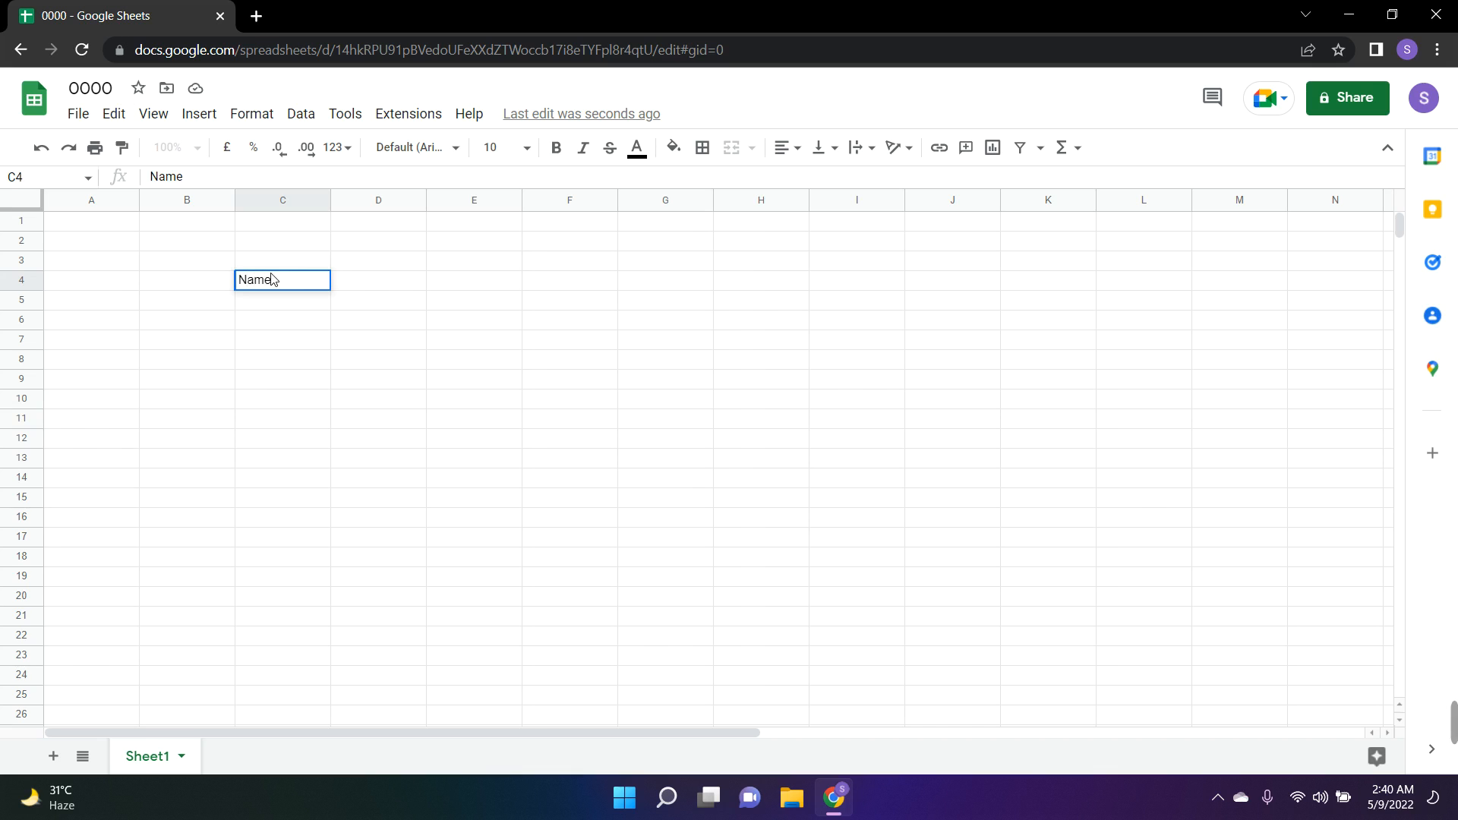
{"action": "key", "text": "Tab"}
{"action": "type", "text": "R"}
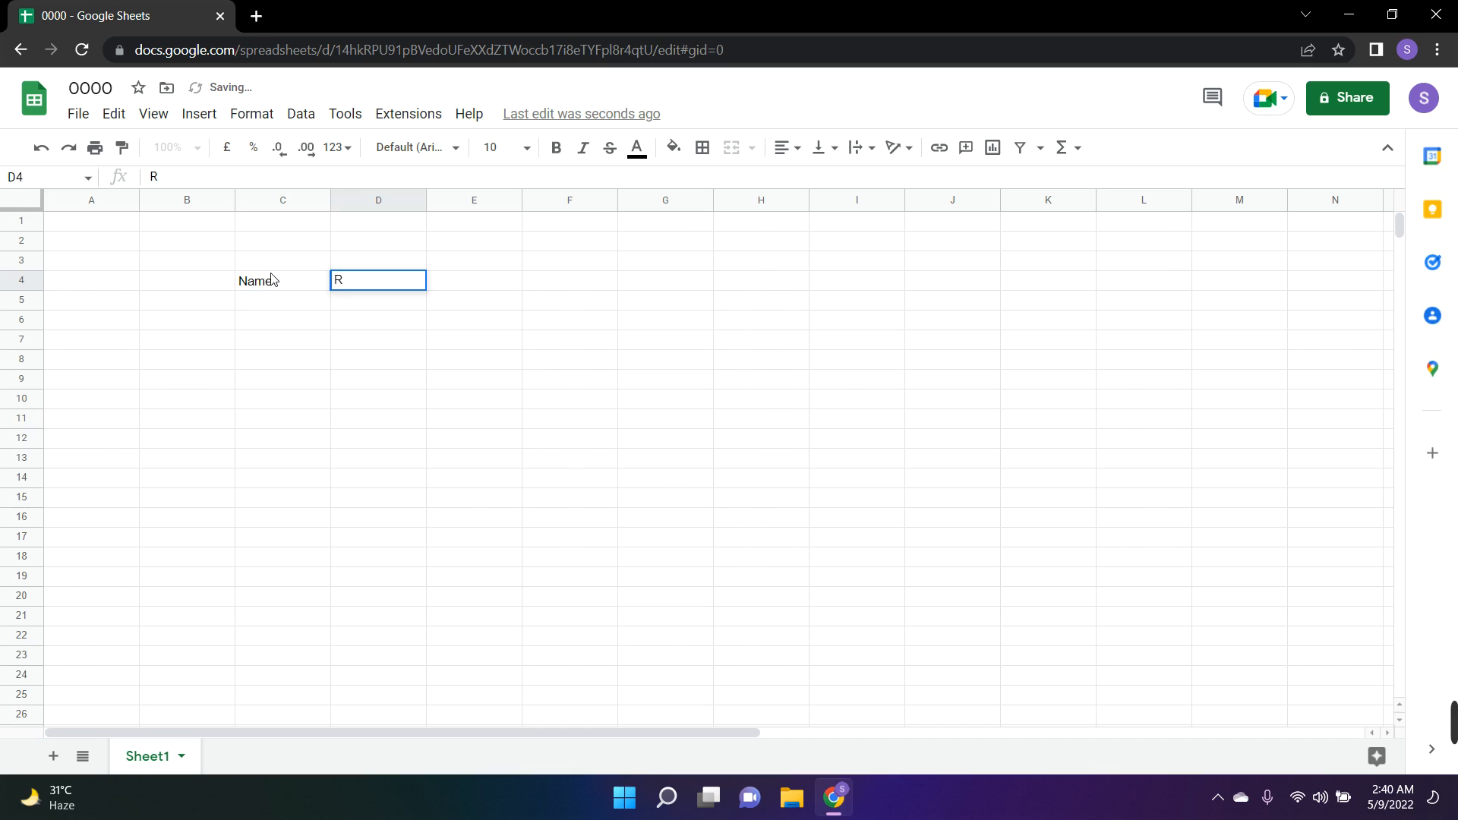
{"action": "type", "text": "oll"}
{"action": "key", "text": "Tab"}
{"action": "type", "text": "G"}
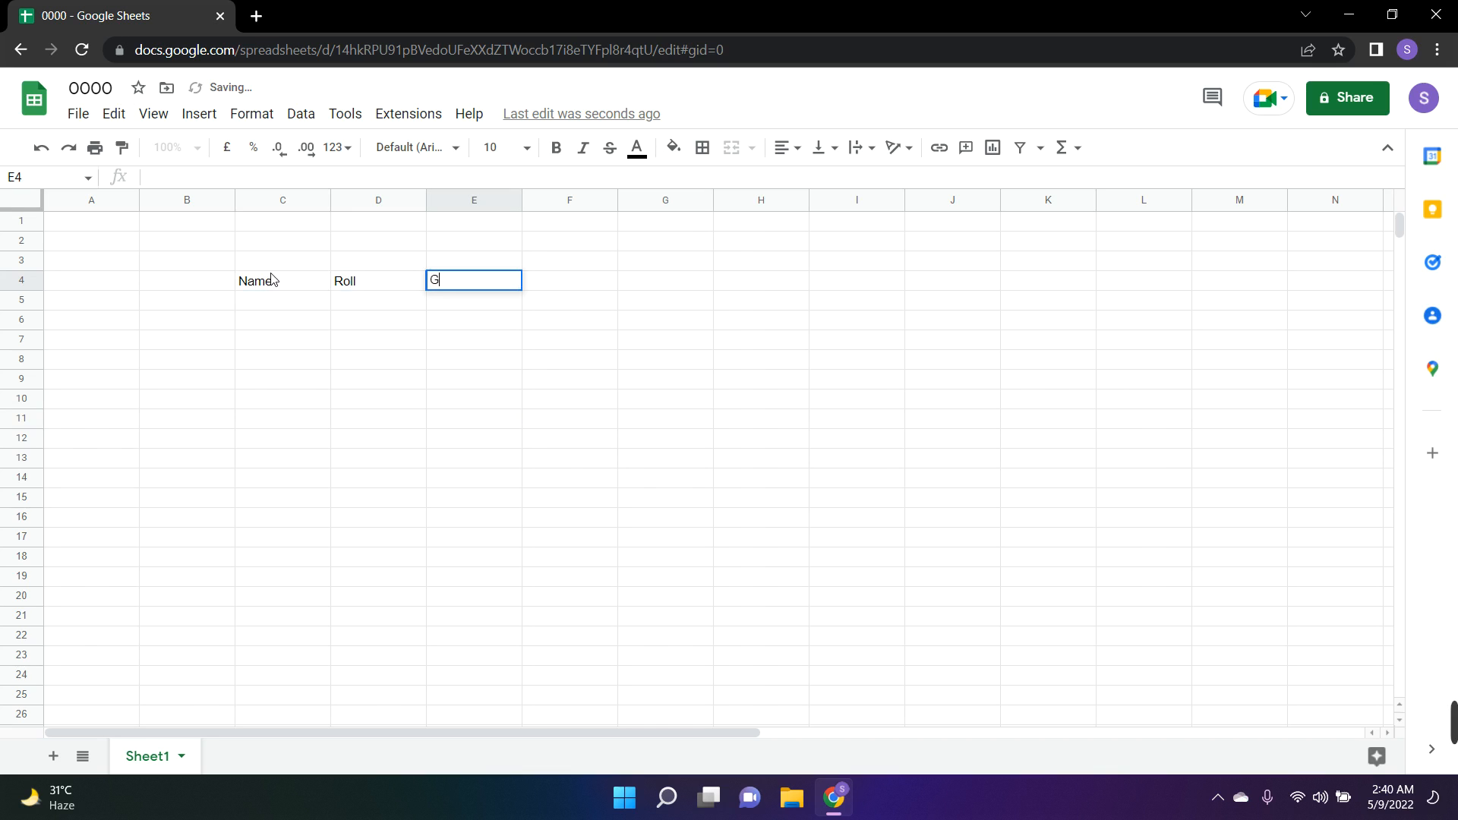
{"action": "type", "text": "rou"}
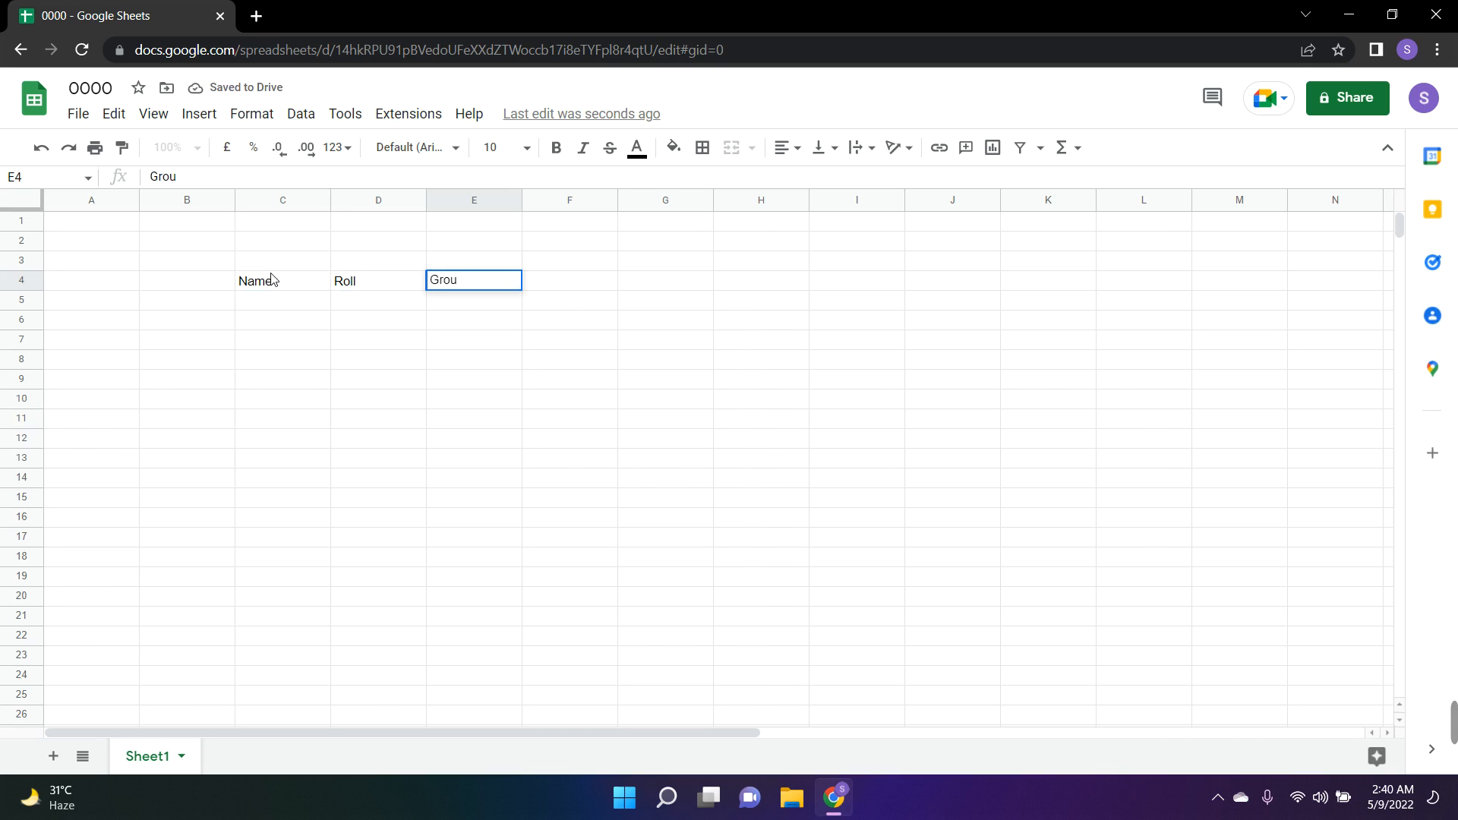
{"action": "type", "text": "p"}
{"action": "key", "text": "Tab"}
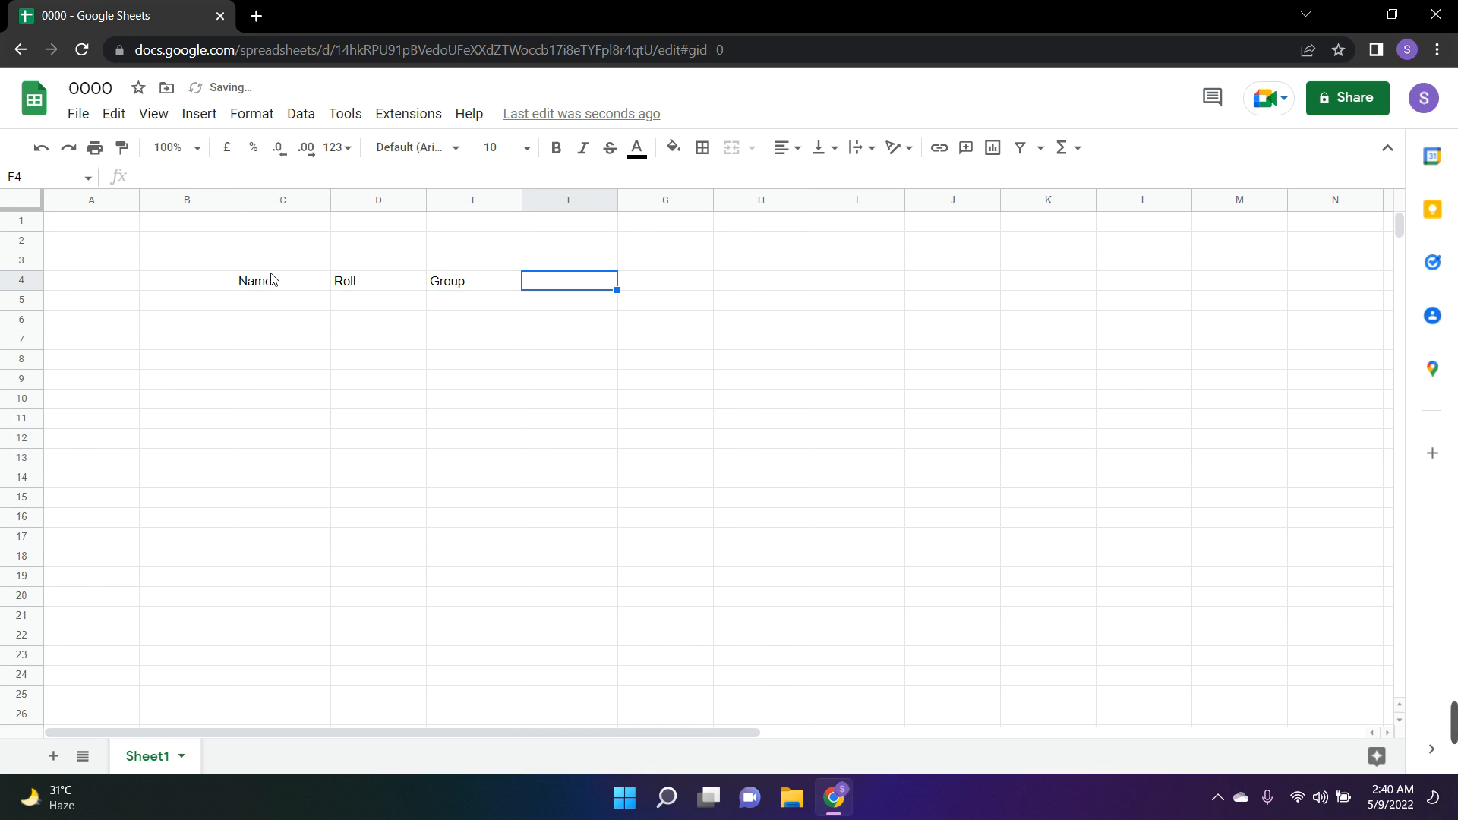
{"action": "type", "text": "Numb"}
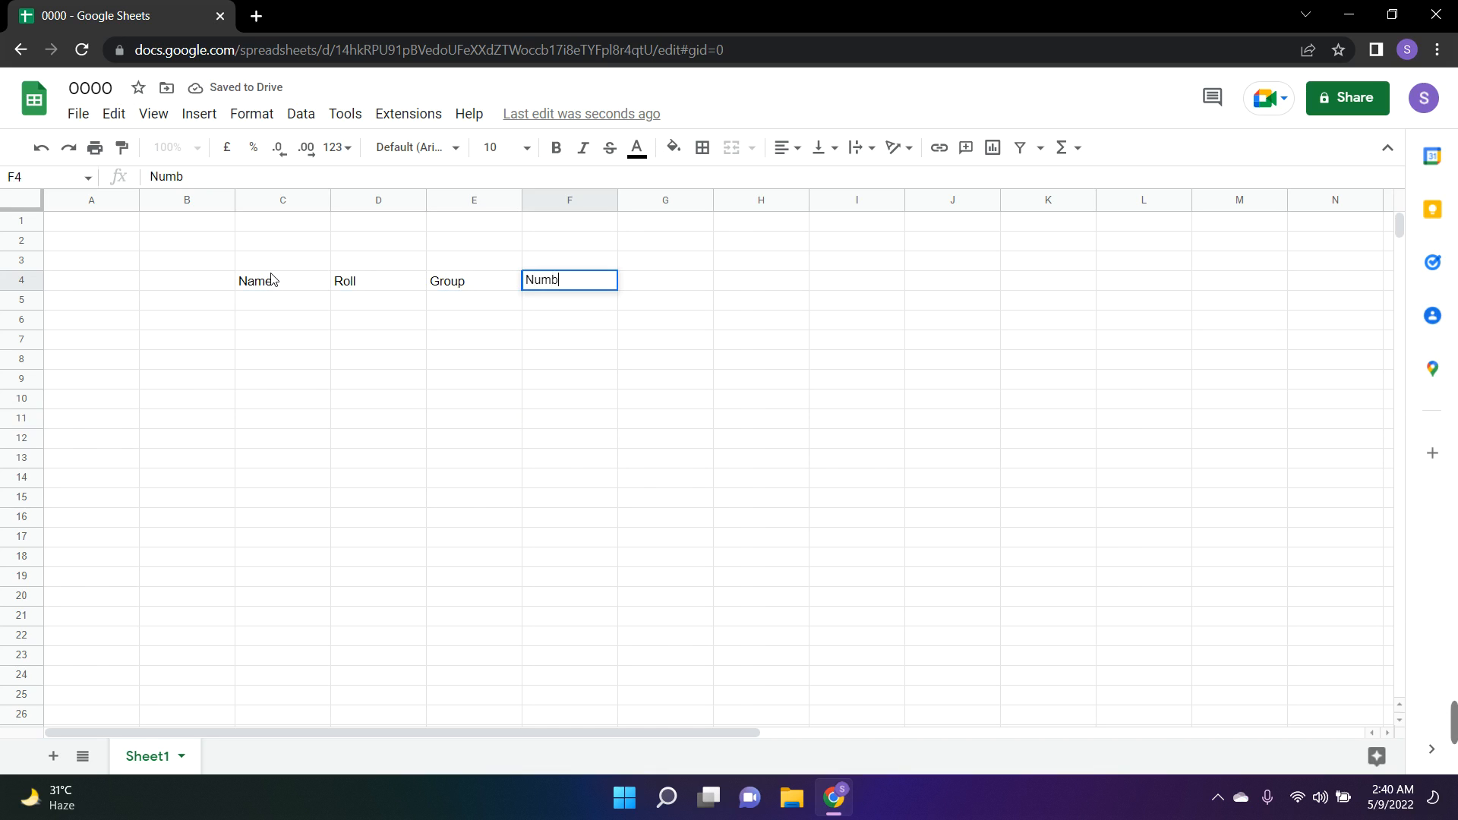
{"action": "type", "text": "er"}
{"action": "key", "text": "Return"}
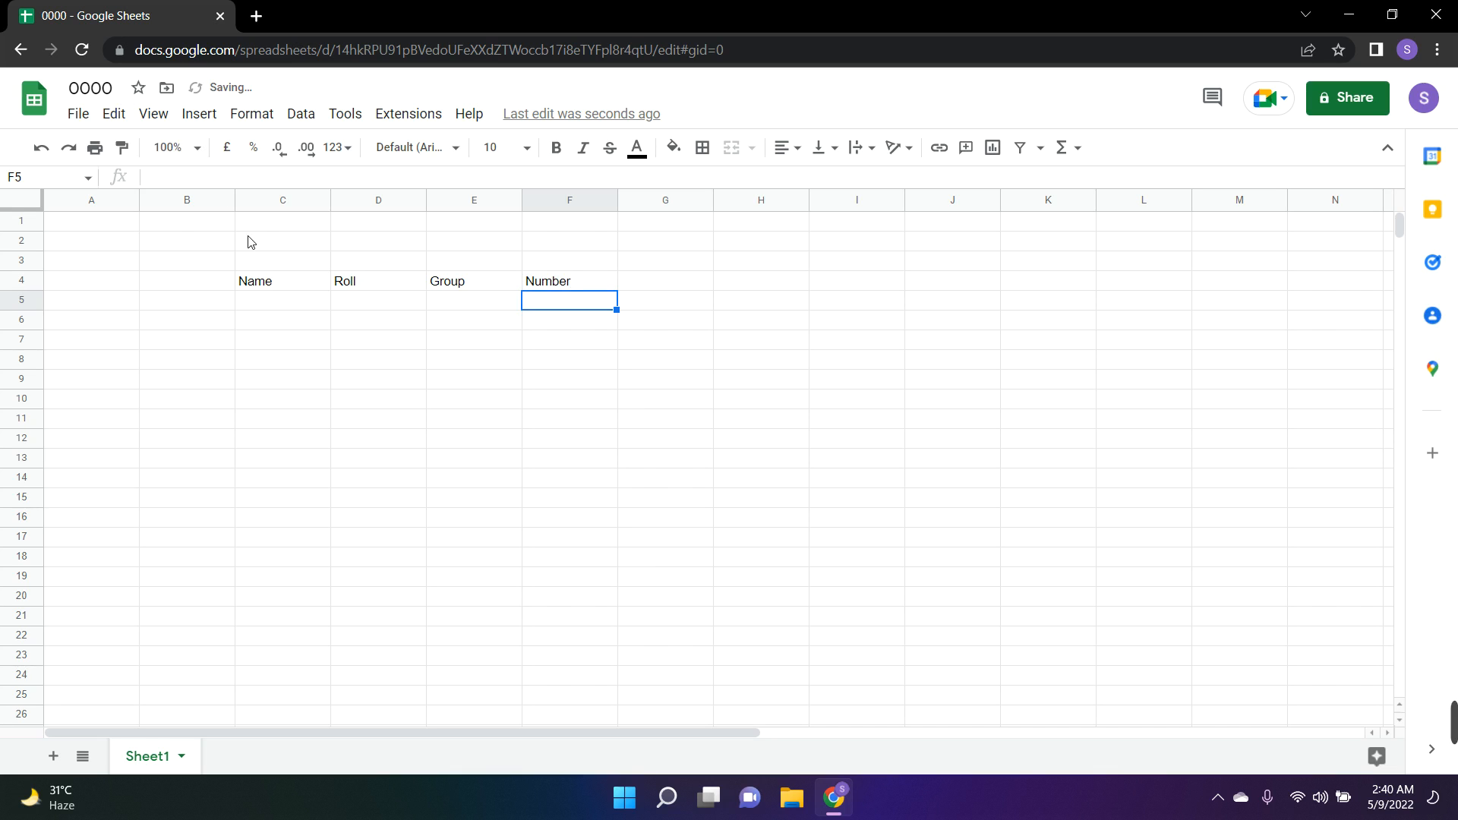
Fill the header cells C4:F4 with bright green
{"action": "left_click_drag", "start_coordinate": [296, 288], "coordinate": [535, 287]}
{"action": "left_click", "coordinate": [673, 147]}
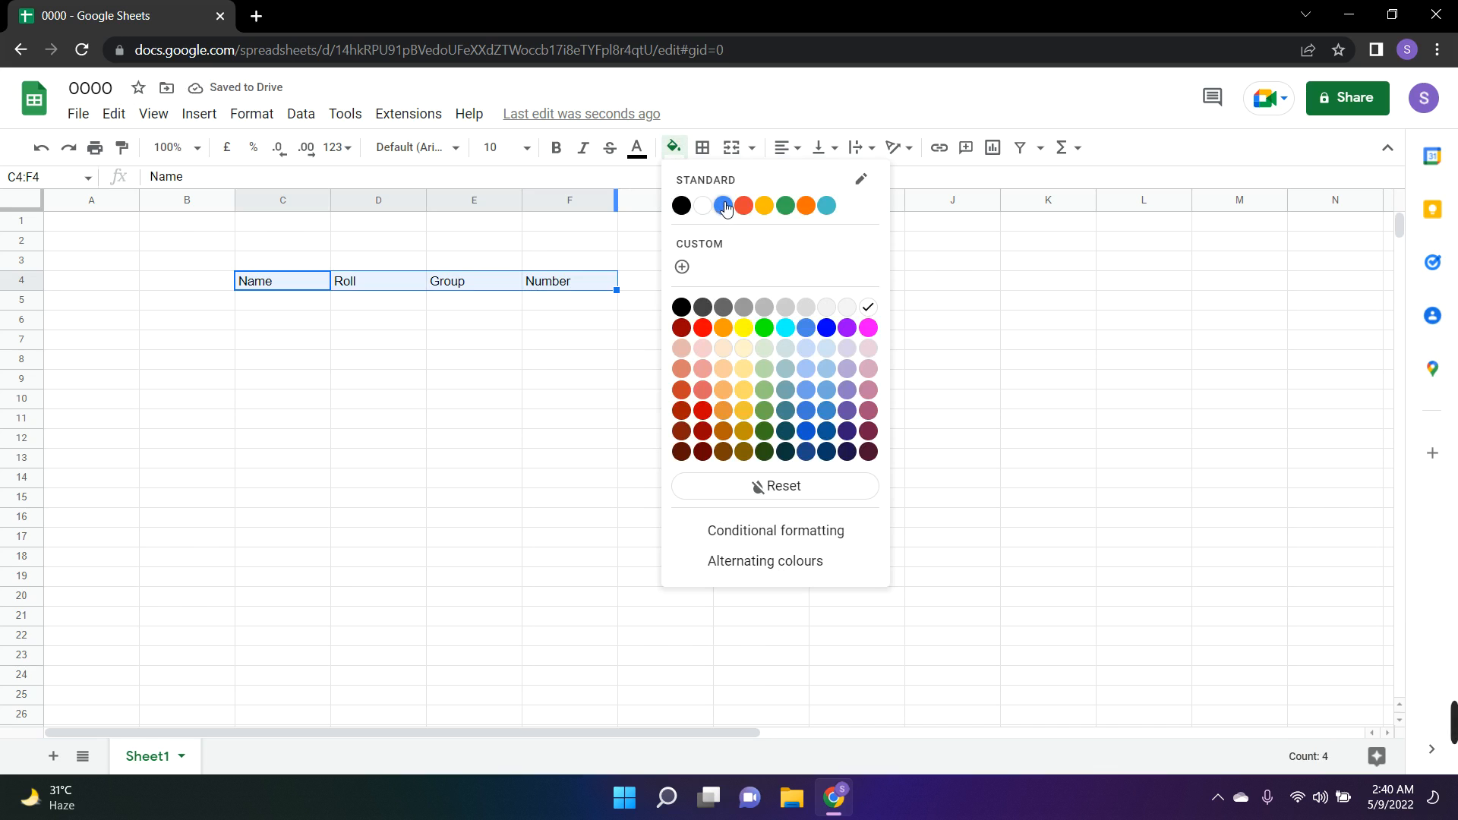
{"action": "left_click", "coordinate": [765, 331]}
{"action": "left_click", "coordinate": [567, 463]}
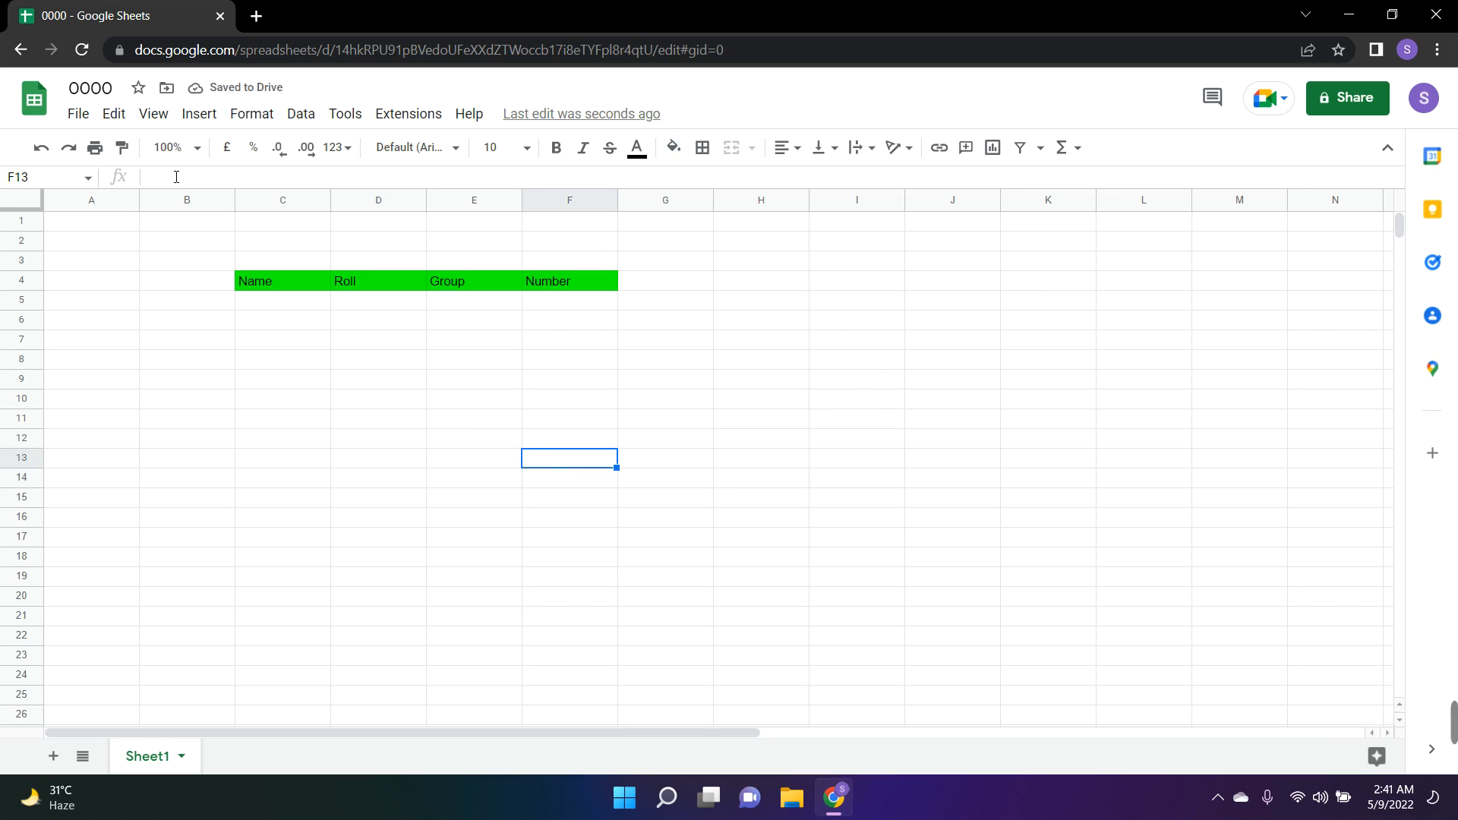
Insert a cell at the Name header in C4, shifting the existing headers right
{"action": "right_click", "coordinate": [294, 281]}
{"action": "left_click", "coordinate": [199, 113]}
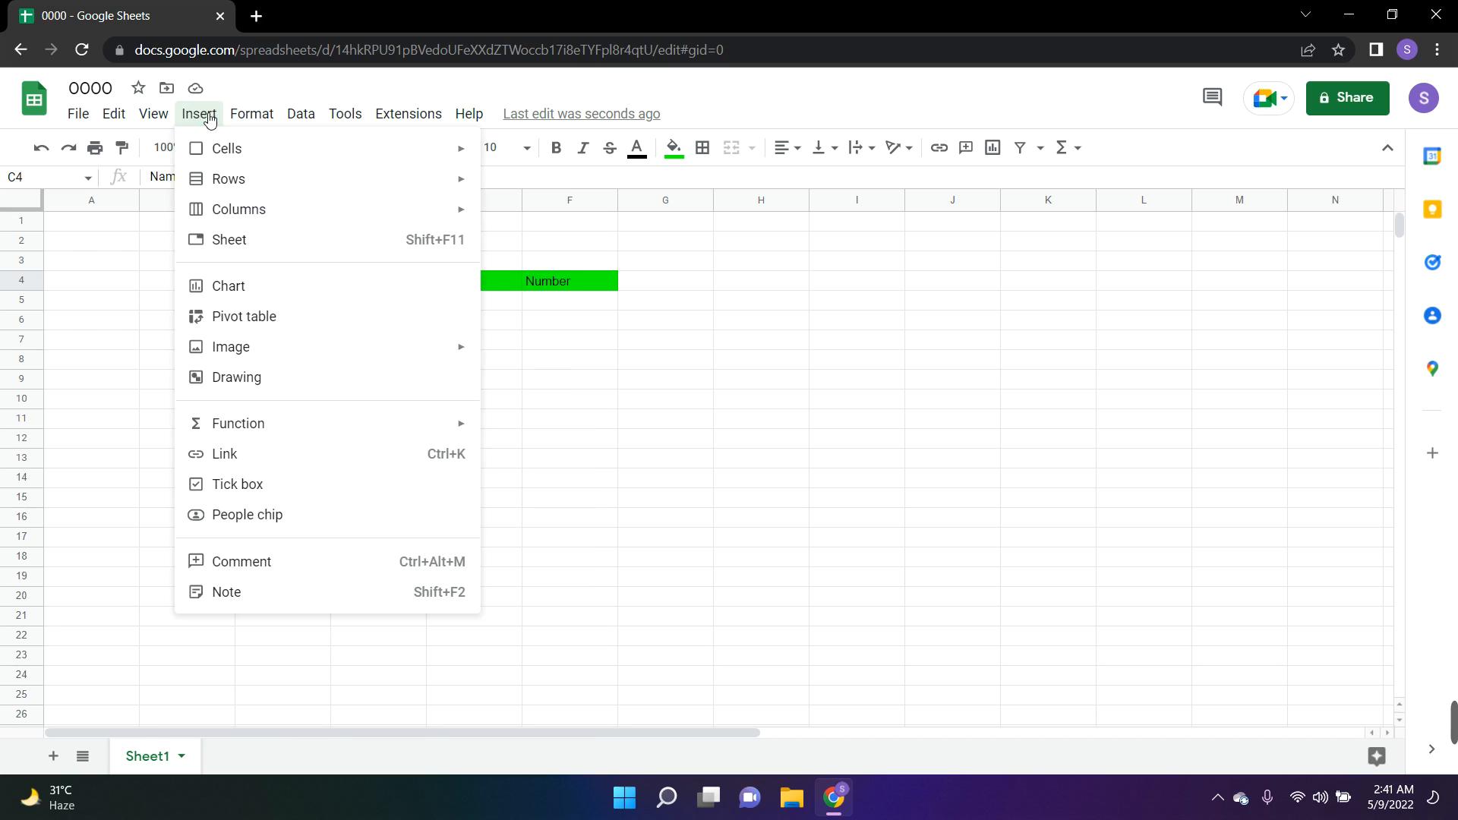
{"action": "mouse_move", "coordinate": [245, 154]}
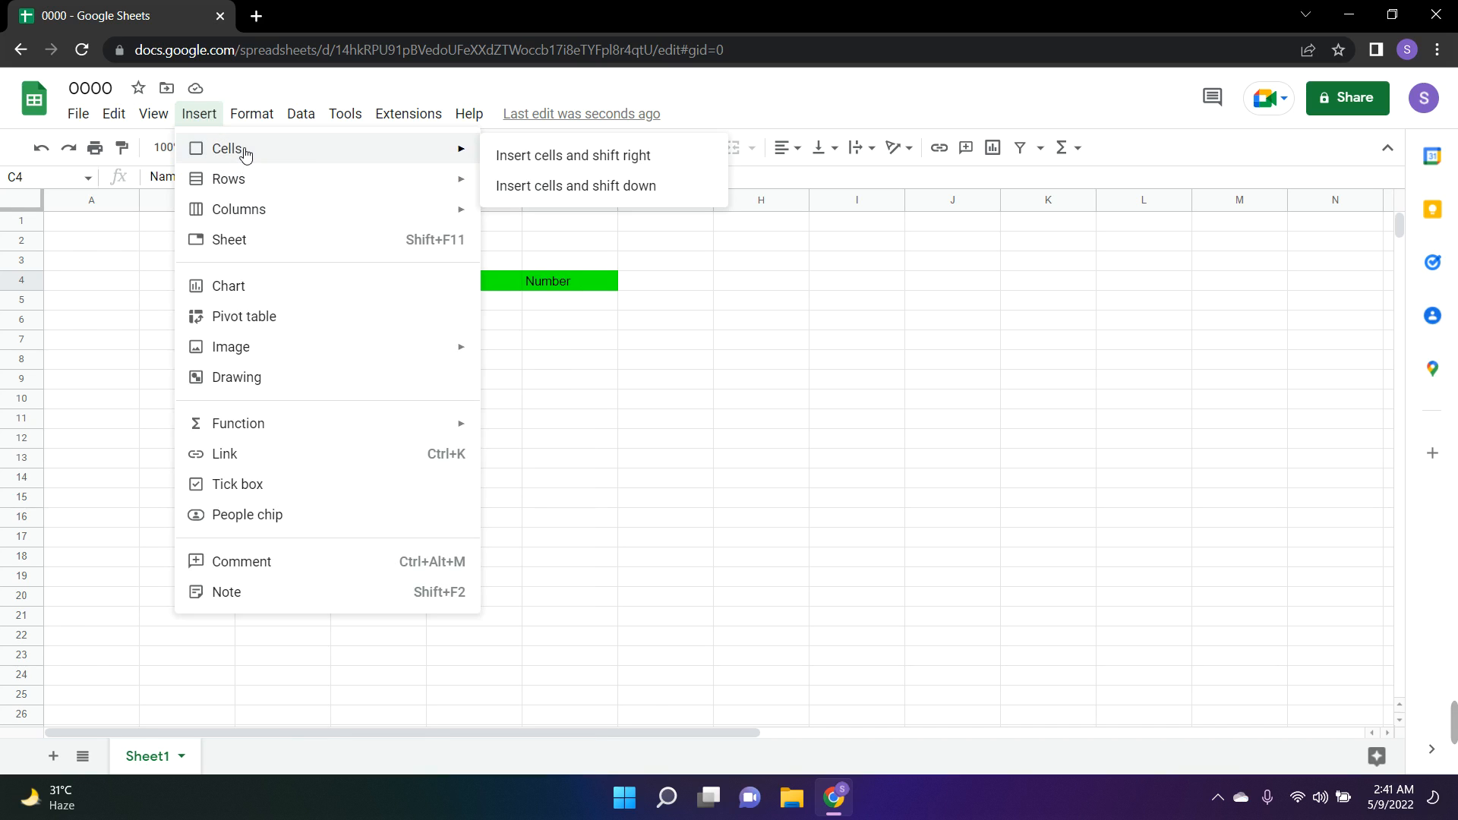
{"action": "left_click", "coordinate": [585, 156]}
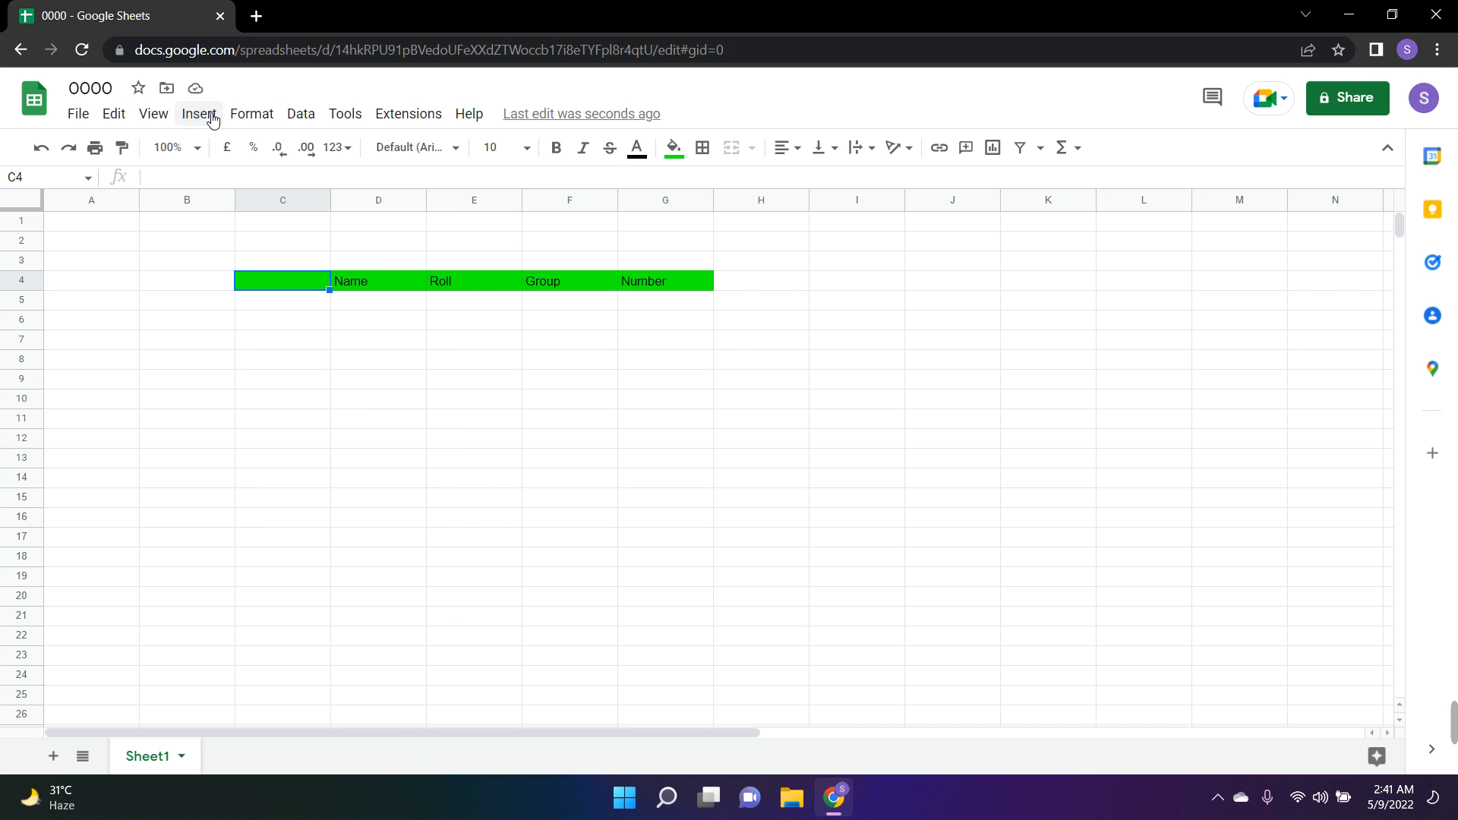
Insert a cell at the blank green cell C4, shifting the existing cells down
{"action": "left_click", "coordinate": [210, 116]}
{"action": "mouse_move", "coordinate": [248, 154]}
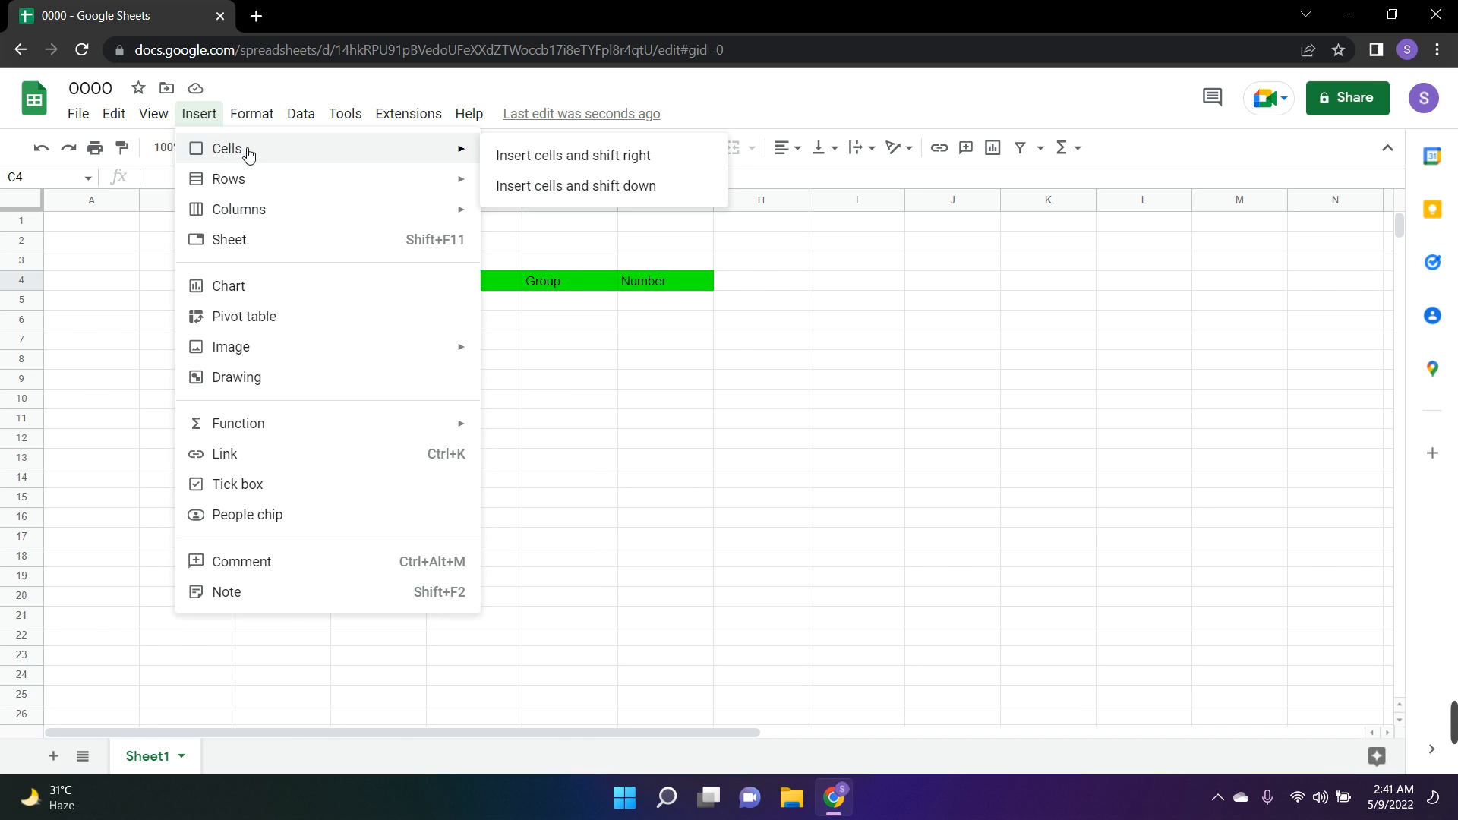
{"action": "left_click", "coordinate": [537, 187]}
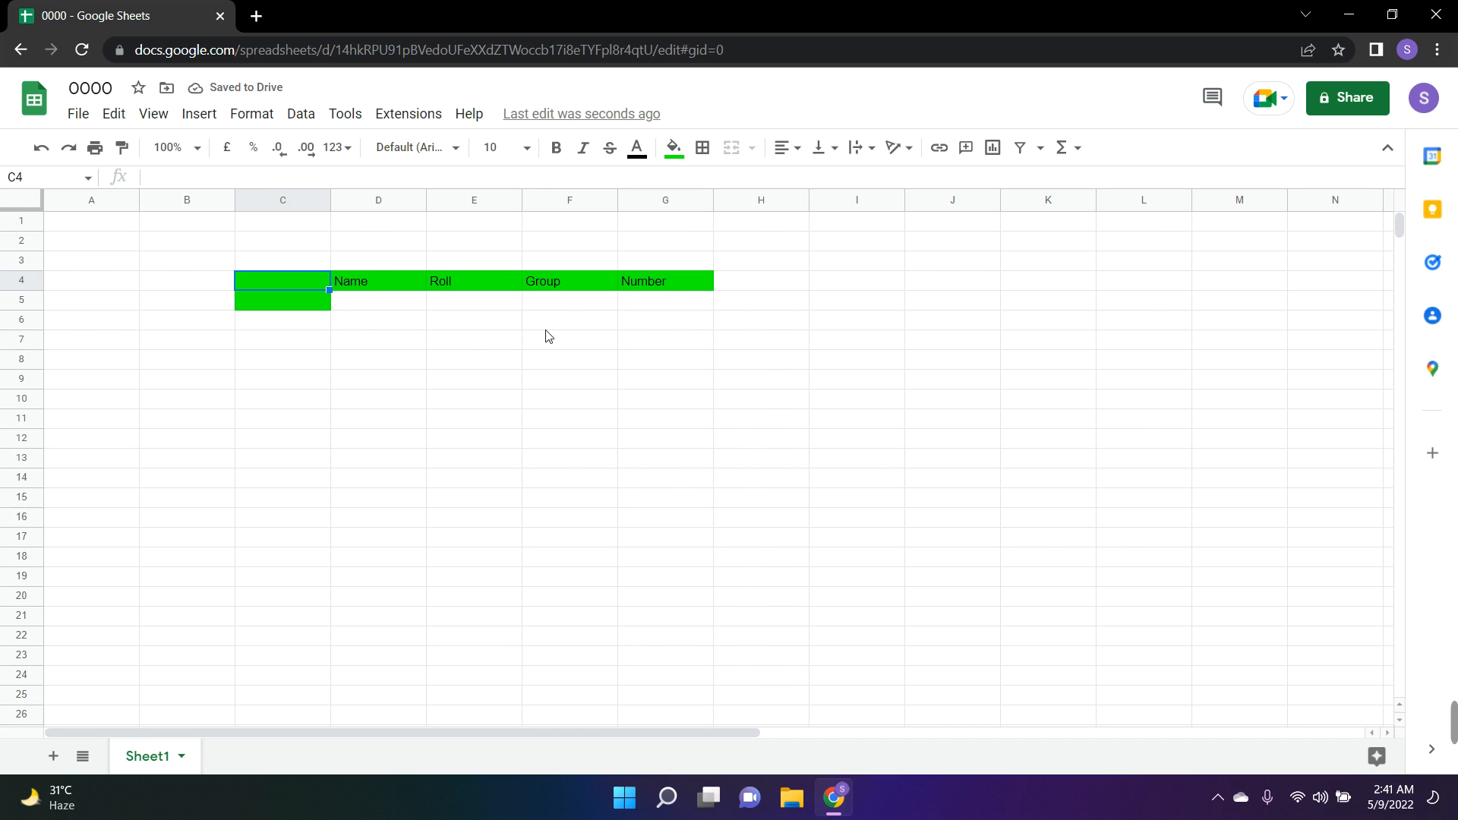
Insert a cell at the Name header in D4, shifting the existing cells down
{"action": "right_click", "coordinate": [403, 280]}
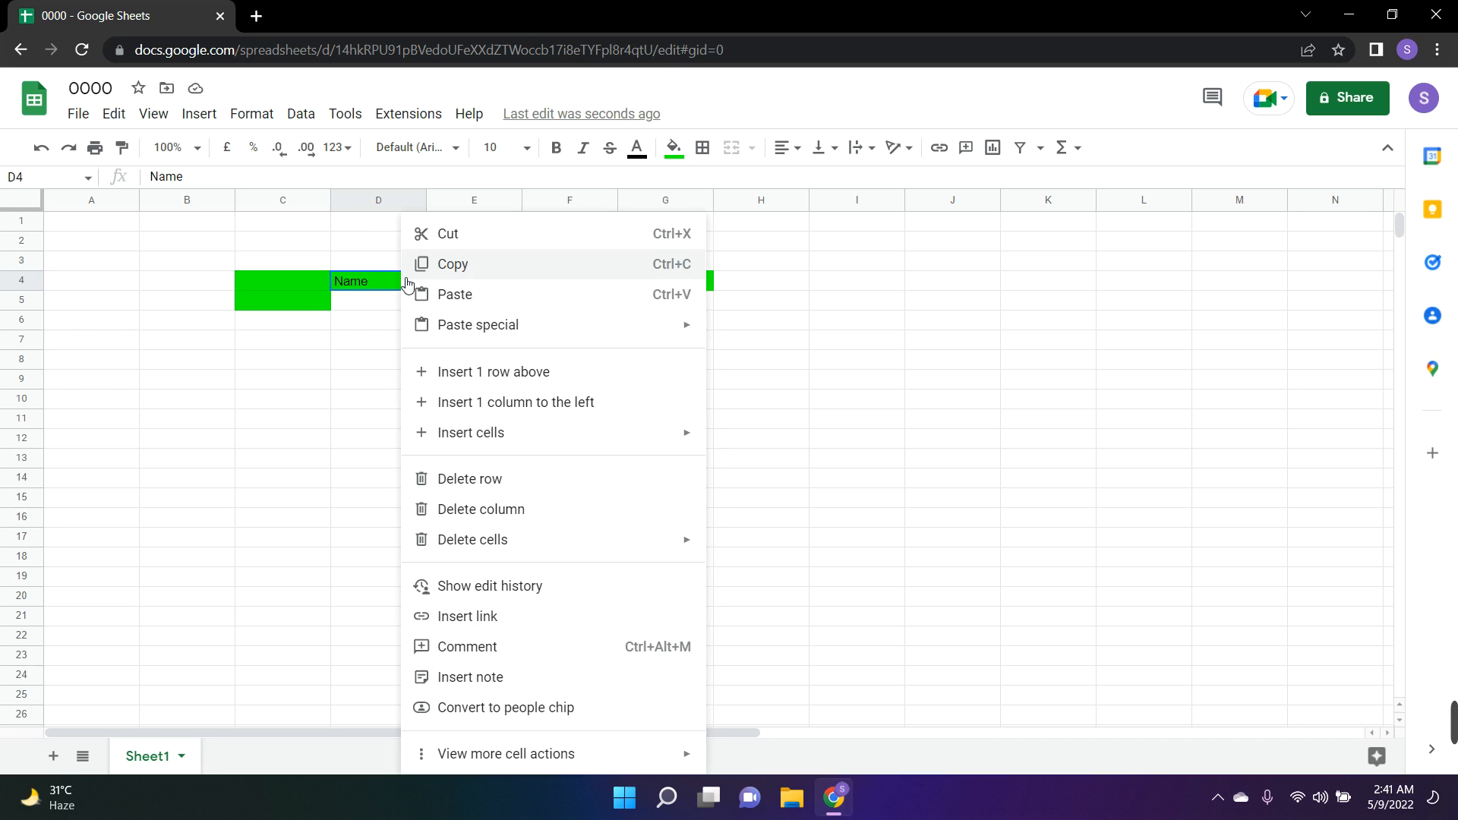
{"action": "left_click", "coordinate": [199, 114]}
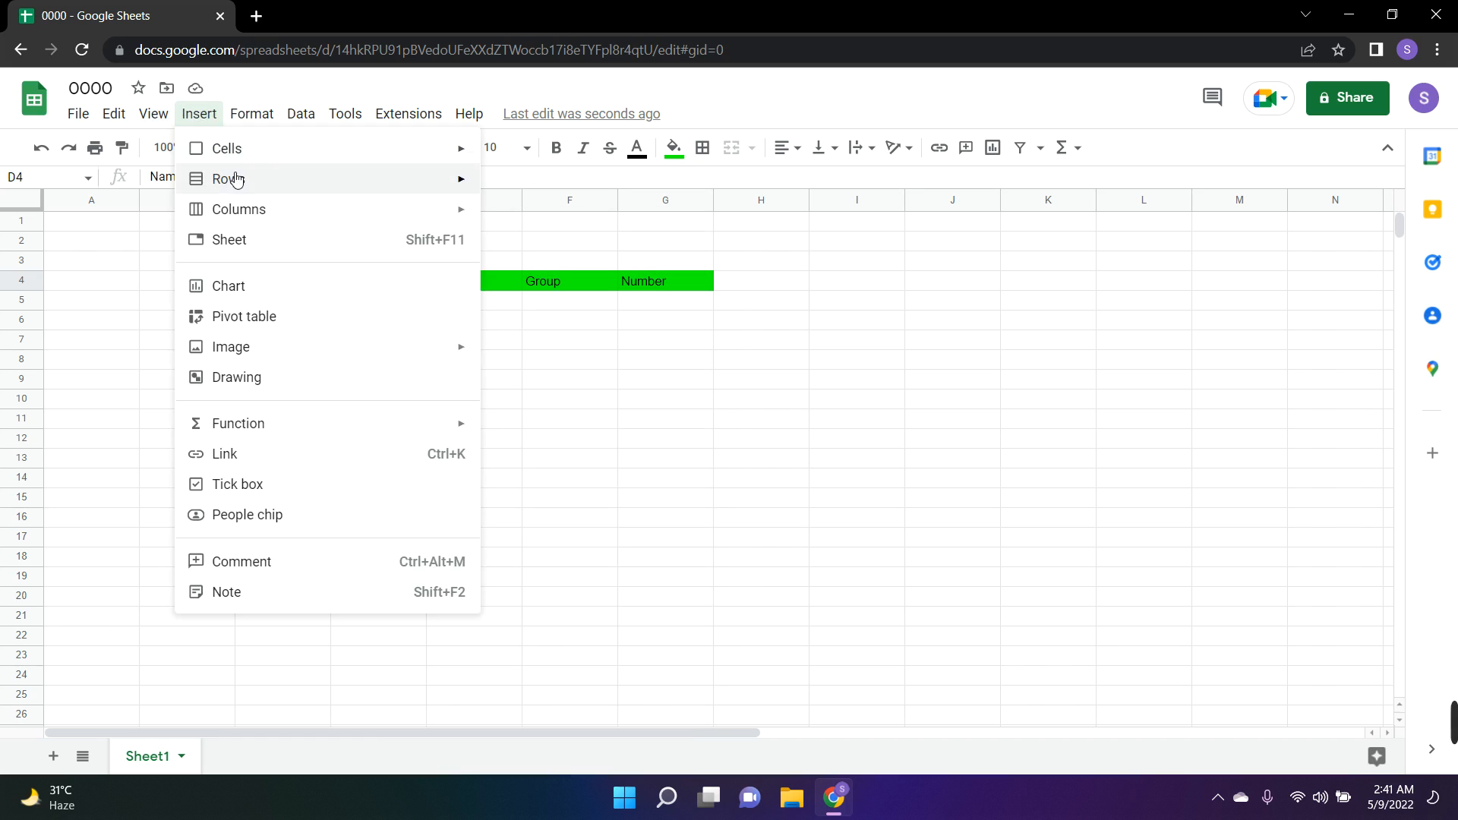
{"action": "mouse_move", "coordinate": [228, 180]}
{"action": "left_click", "coordinate": [537, 187]}
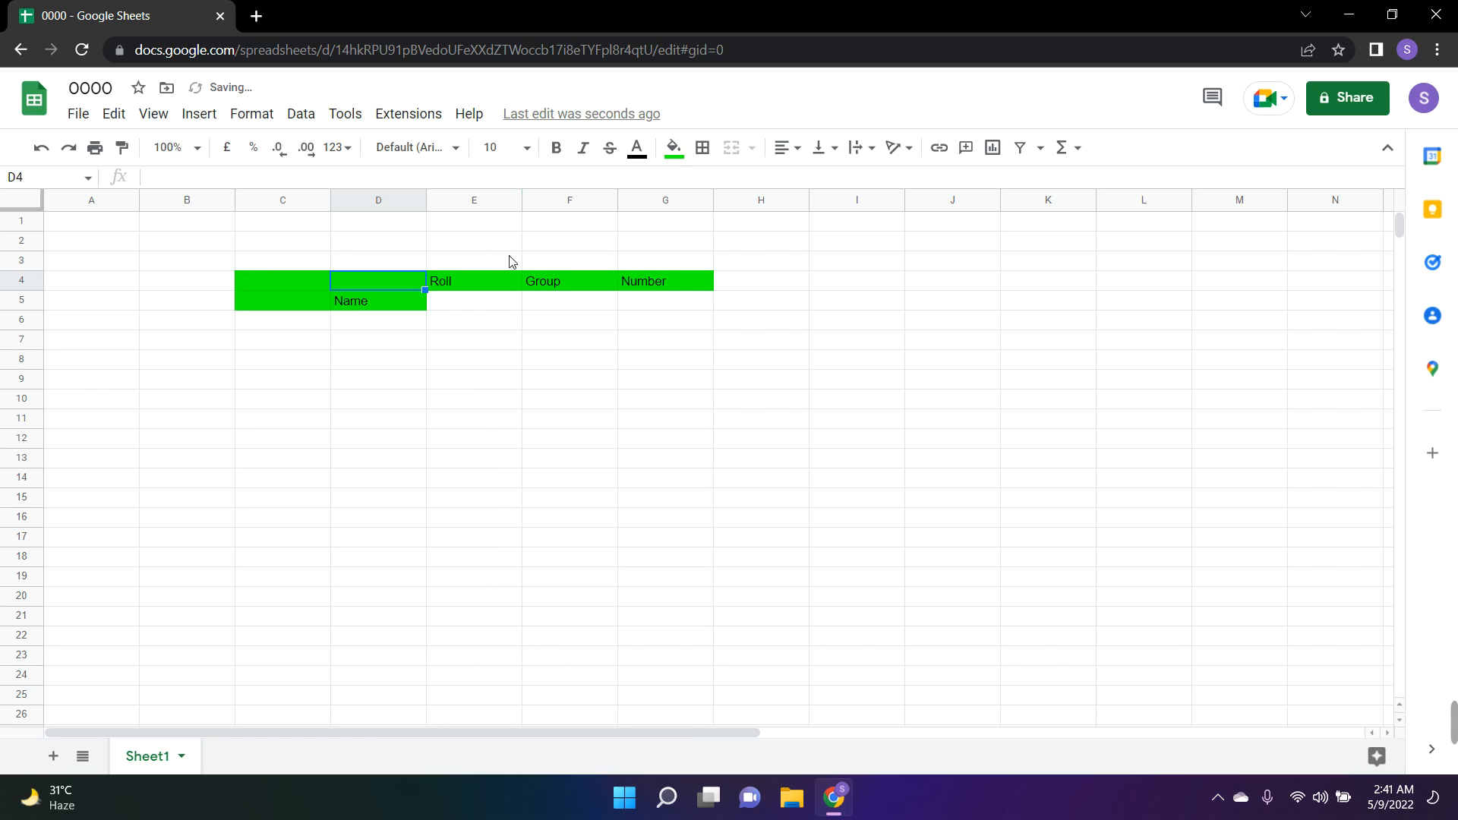
{"action": "left_click", "coordinate": [409, 405]}
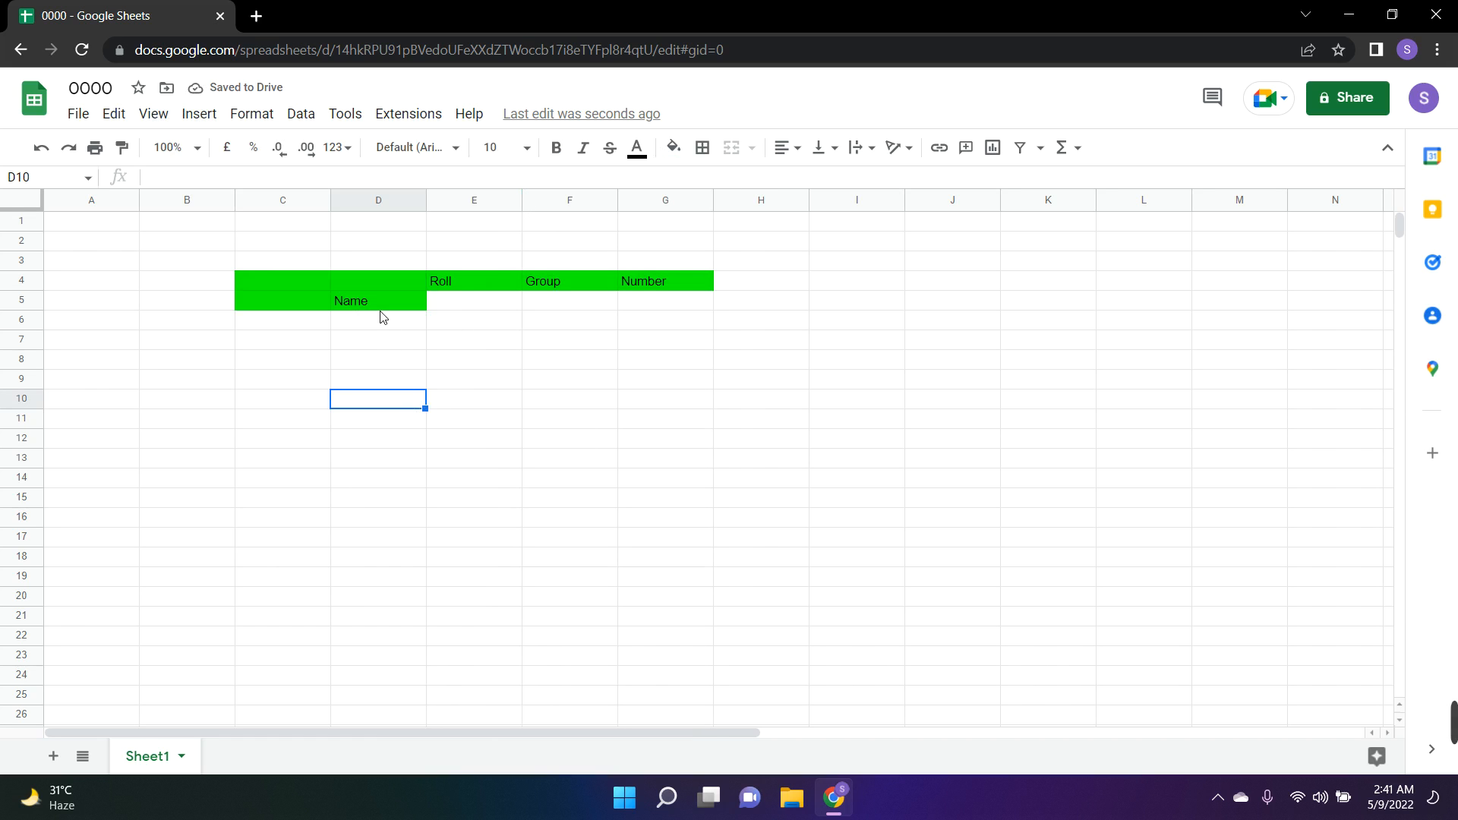
{"action": "left_click", "coordinate": [386, 308]}
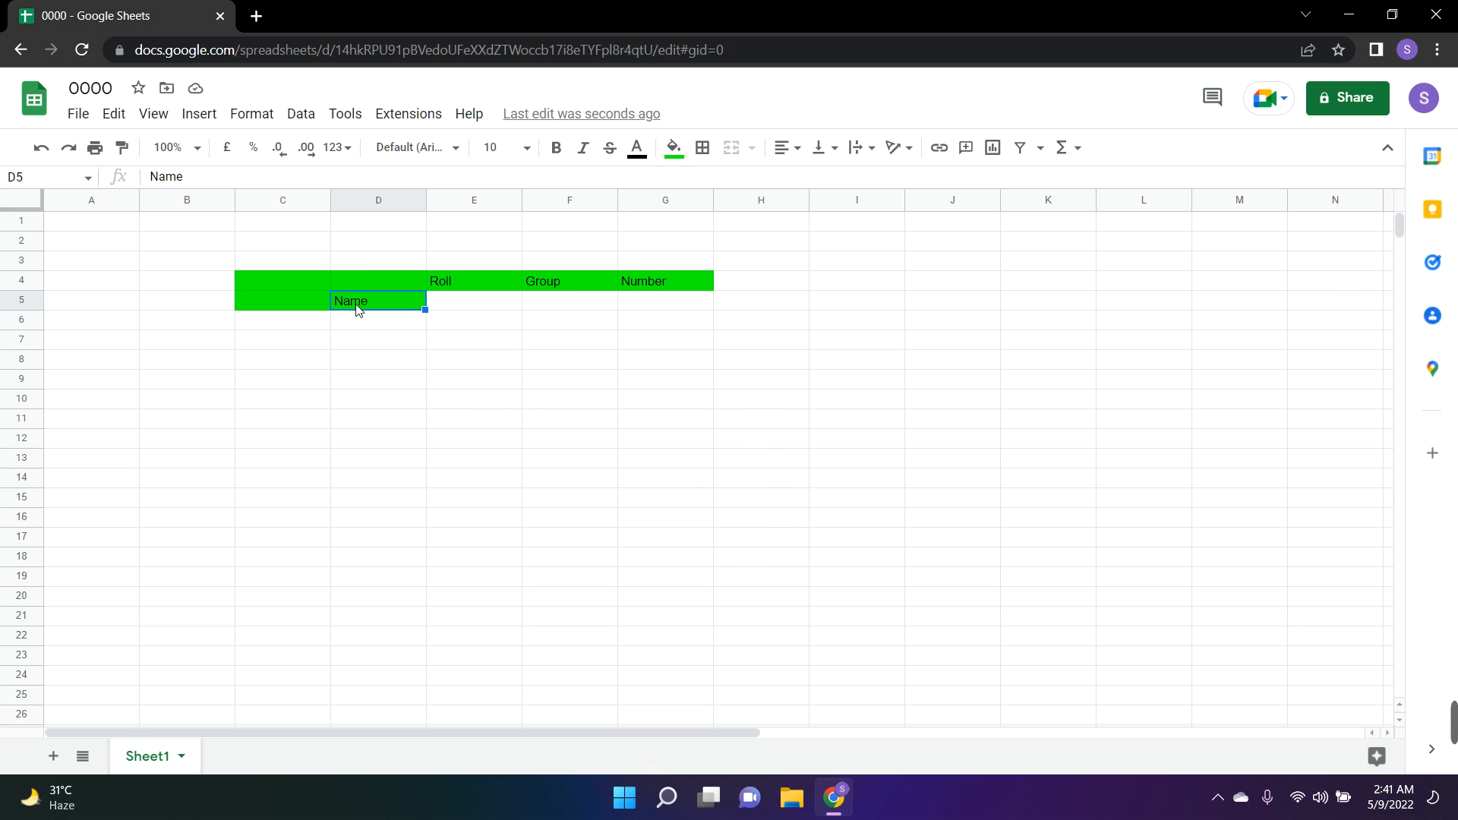
Undo the last three cell insertions in the header row
{"action": "key", "text": "ctrl+z"}
{"action": "key", "text": "ctrl+z"}
{"action": "key", "text": "ctrl+z"}
{"action": "left_click", "coordinate": [349, 343]}
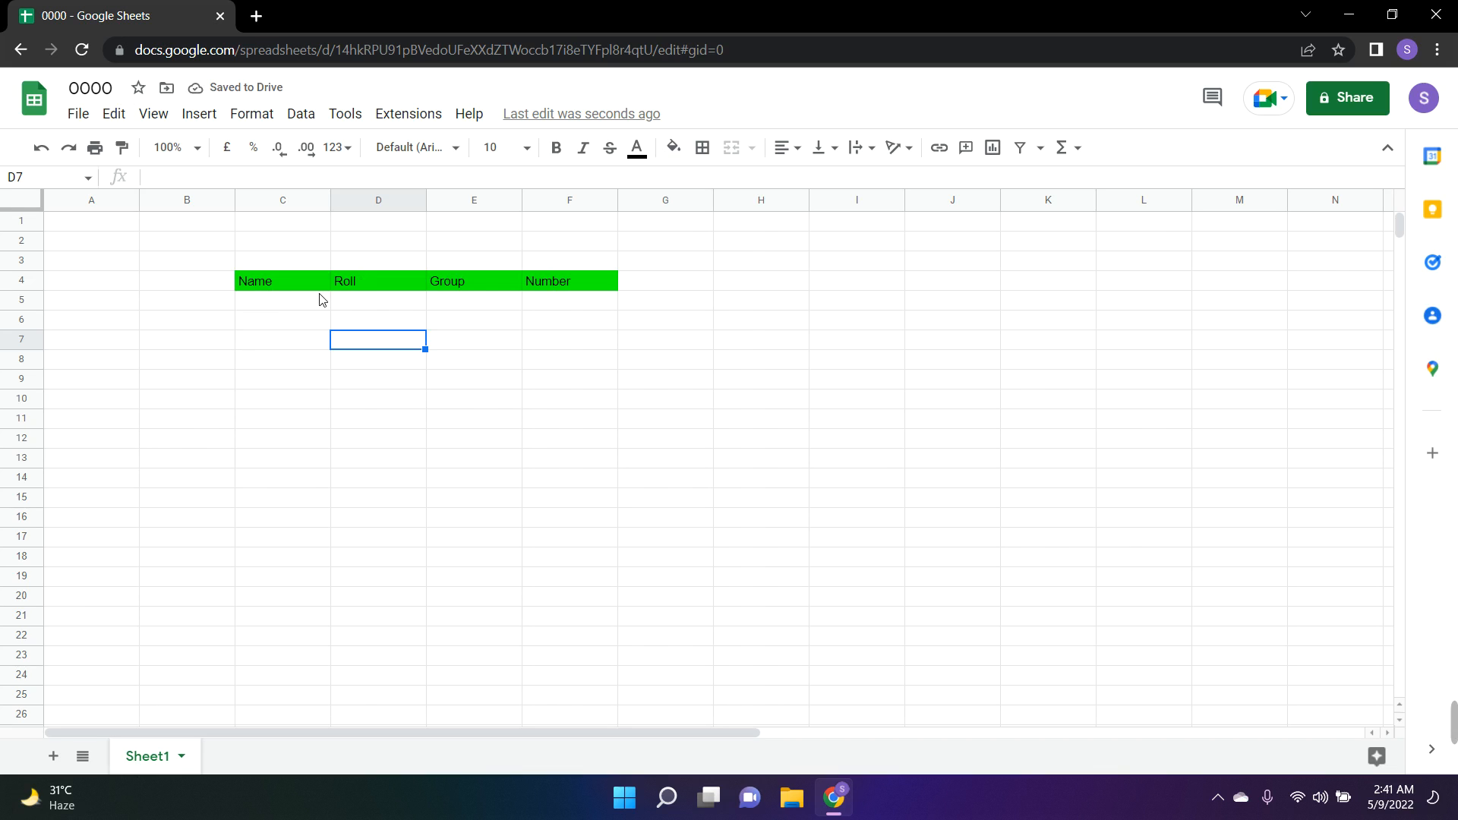
{"action": "left_click", "coordinate": [353, 287]}
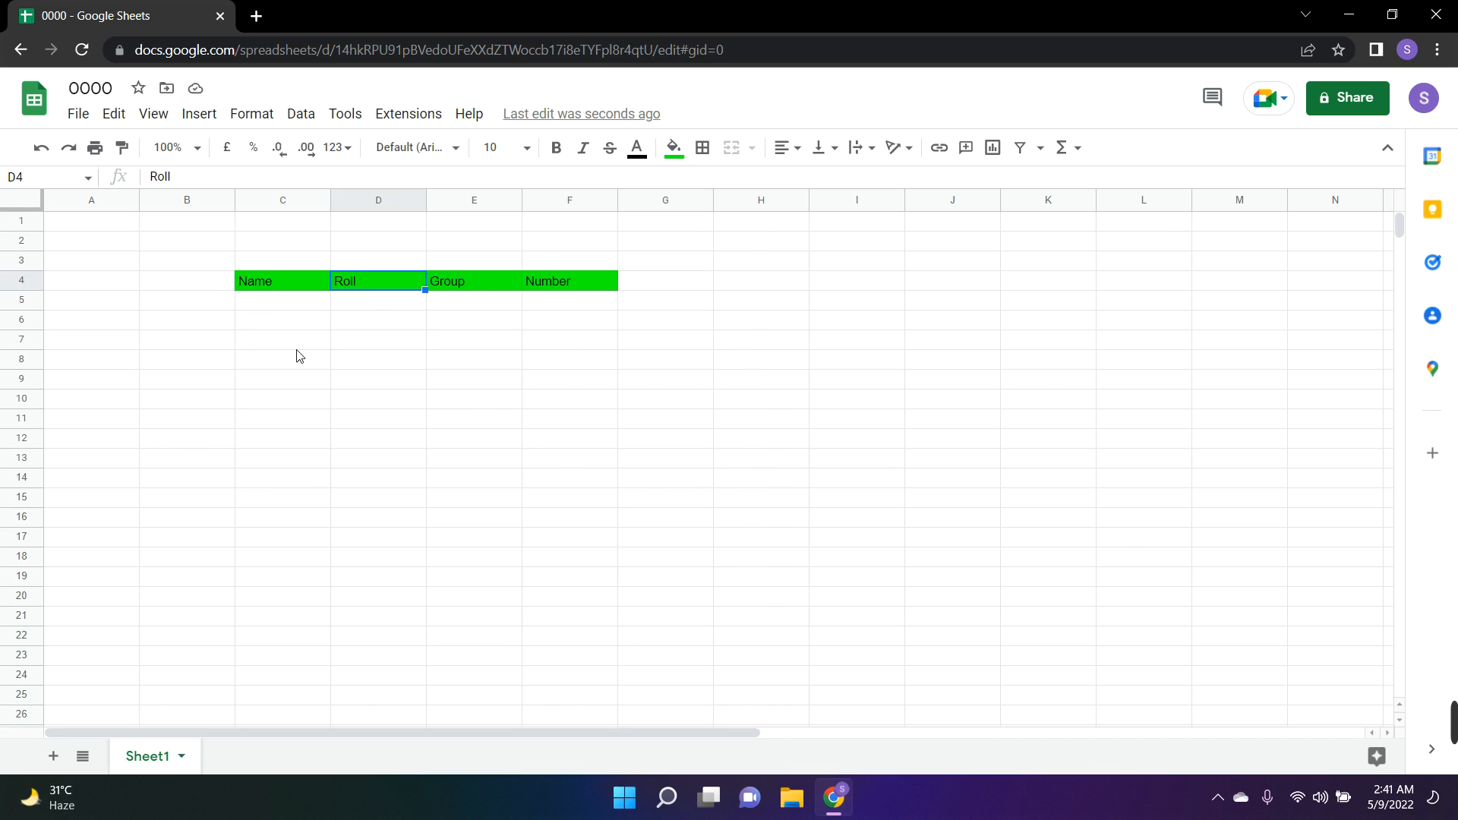
{"action": "left_click", "coordinate": [276, 282]}
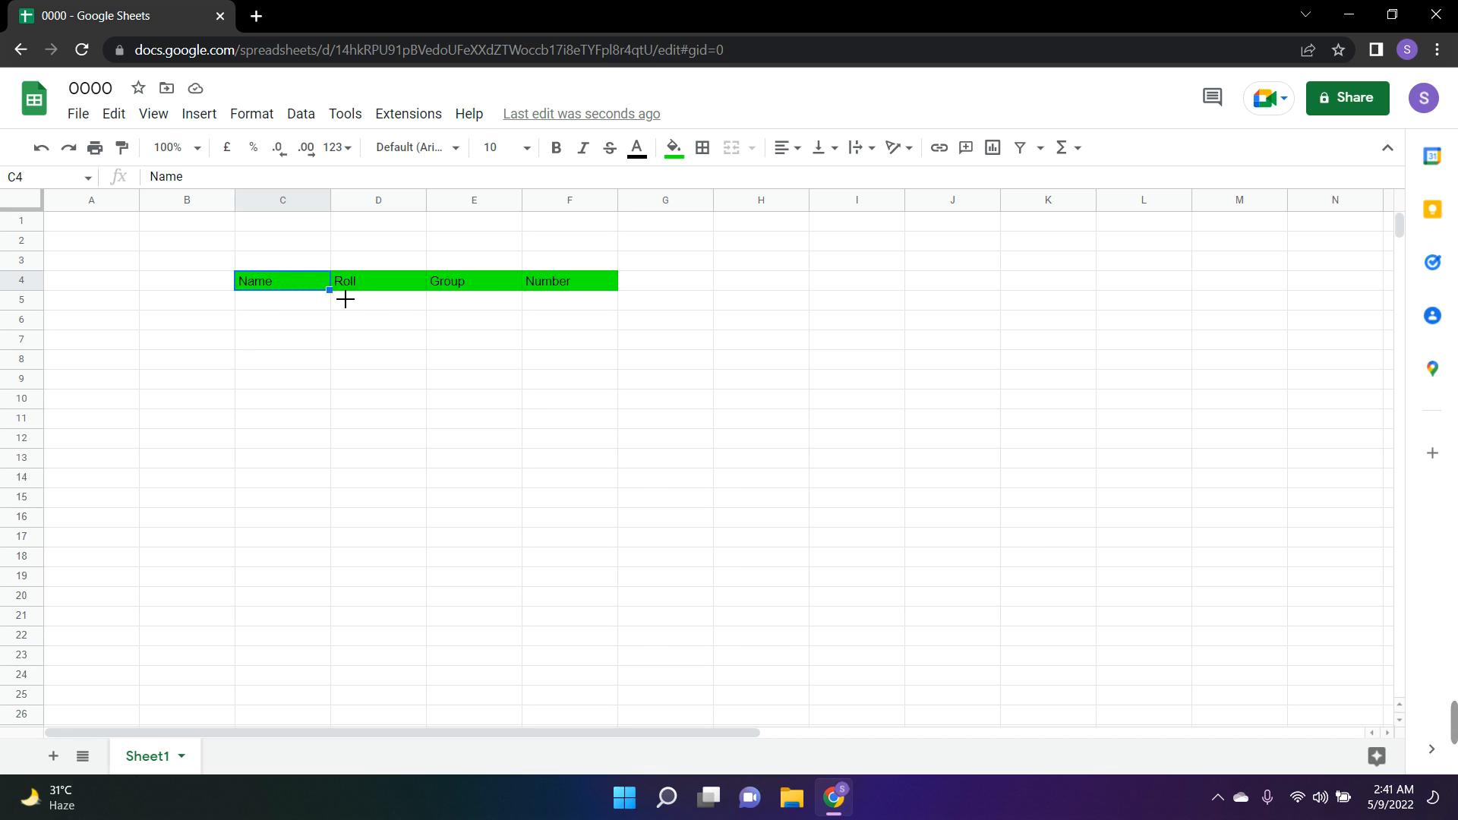
{"action": "left_click", "coordinate": [290, 307]}
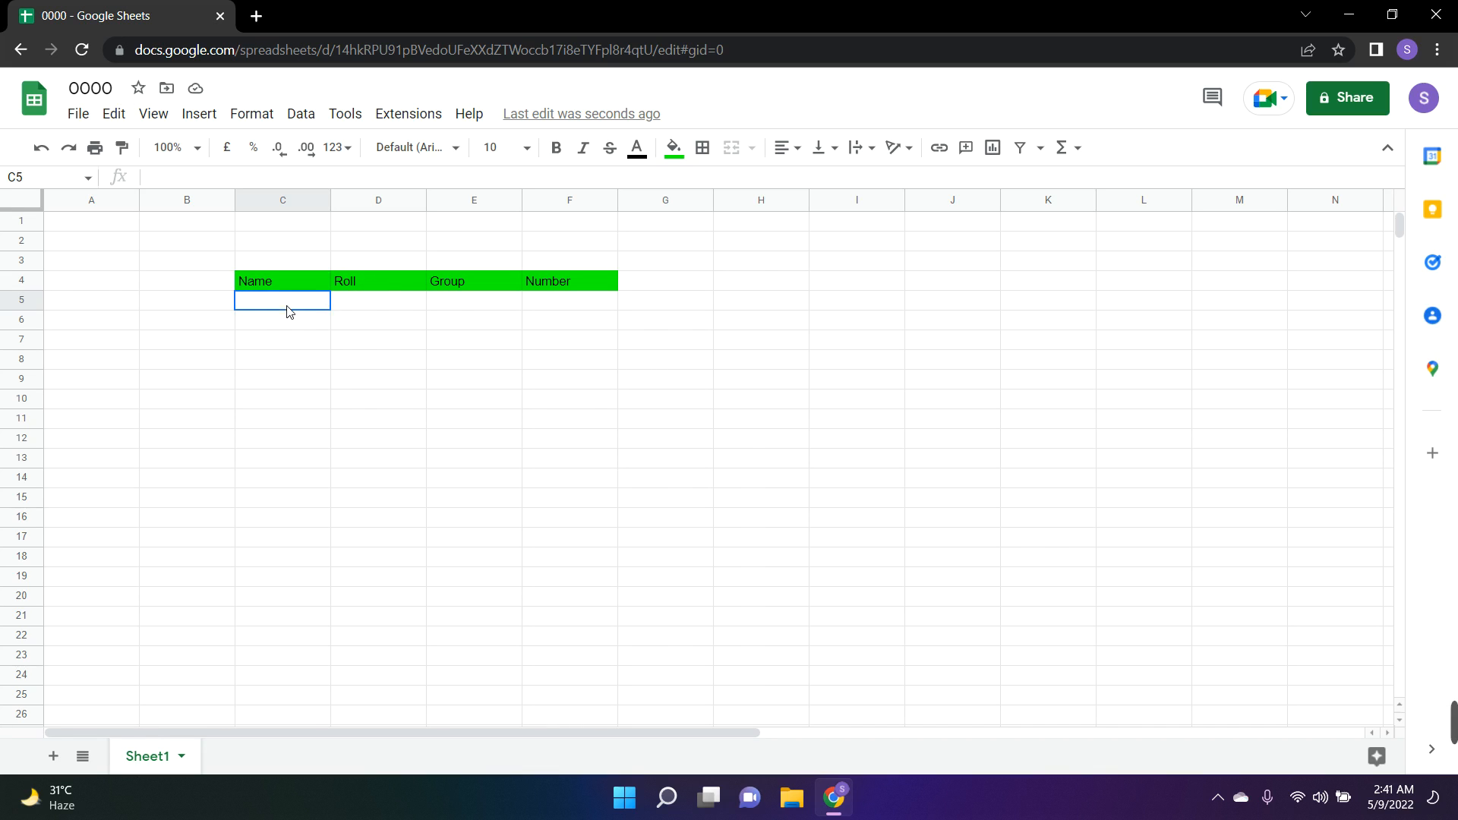
{"action": "left_click_drag", "start_coordinate": [358, 287], "coordinate": [560, 286]}
{"action": "left_click", "coordinate": [463, 344]}
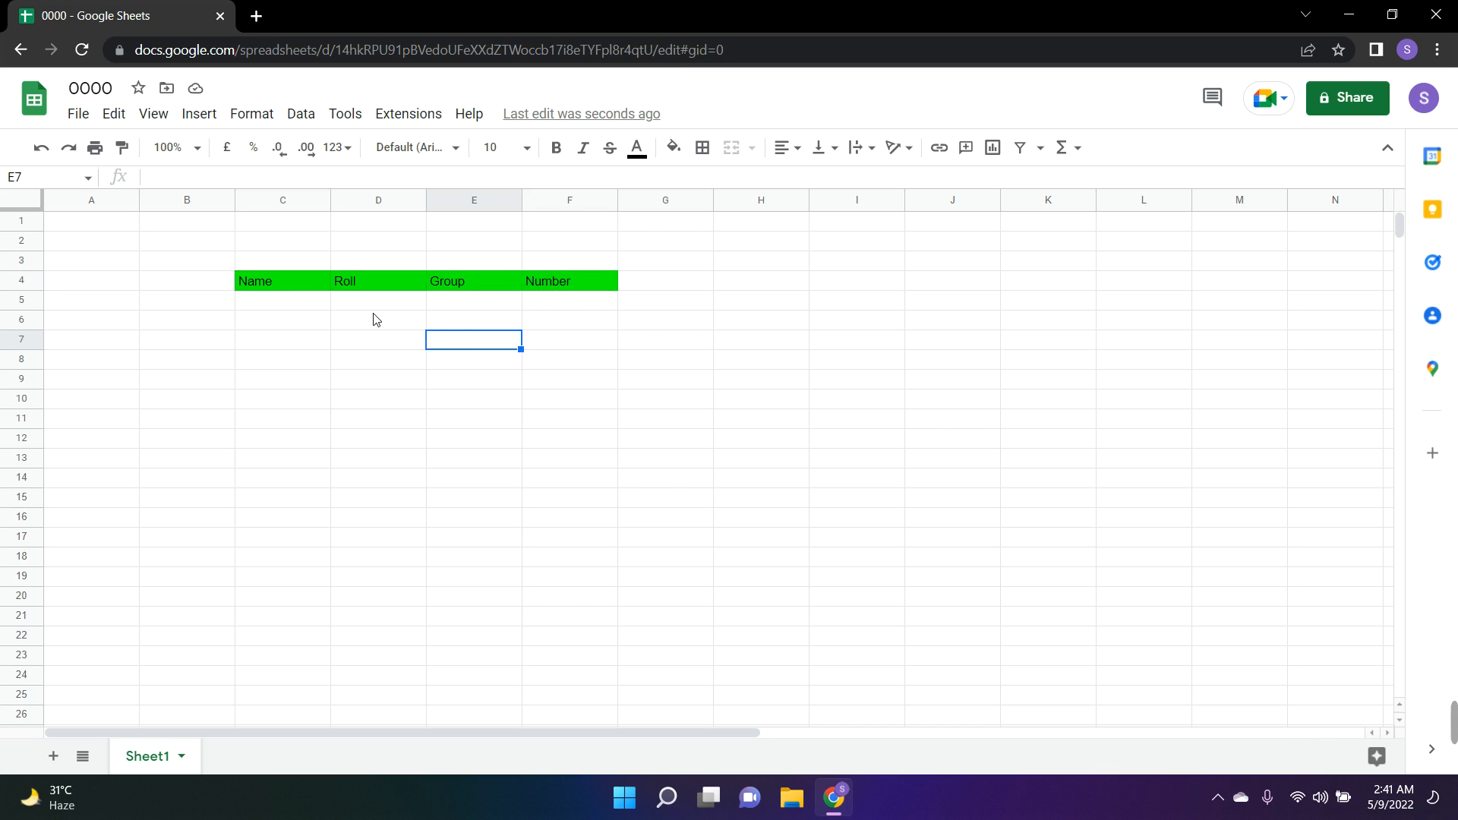
Insert a cell at the Name header in C4, shifting the existing headers right
{"action": "left_click", "coordinate": [306, 287]}
{"action": "left_click", "coordinate": [198, 122]}
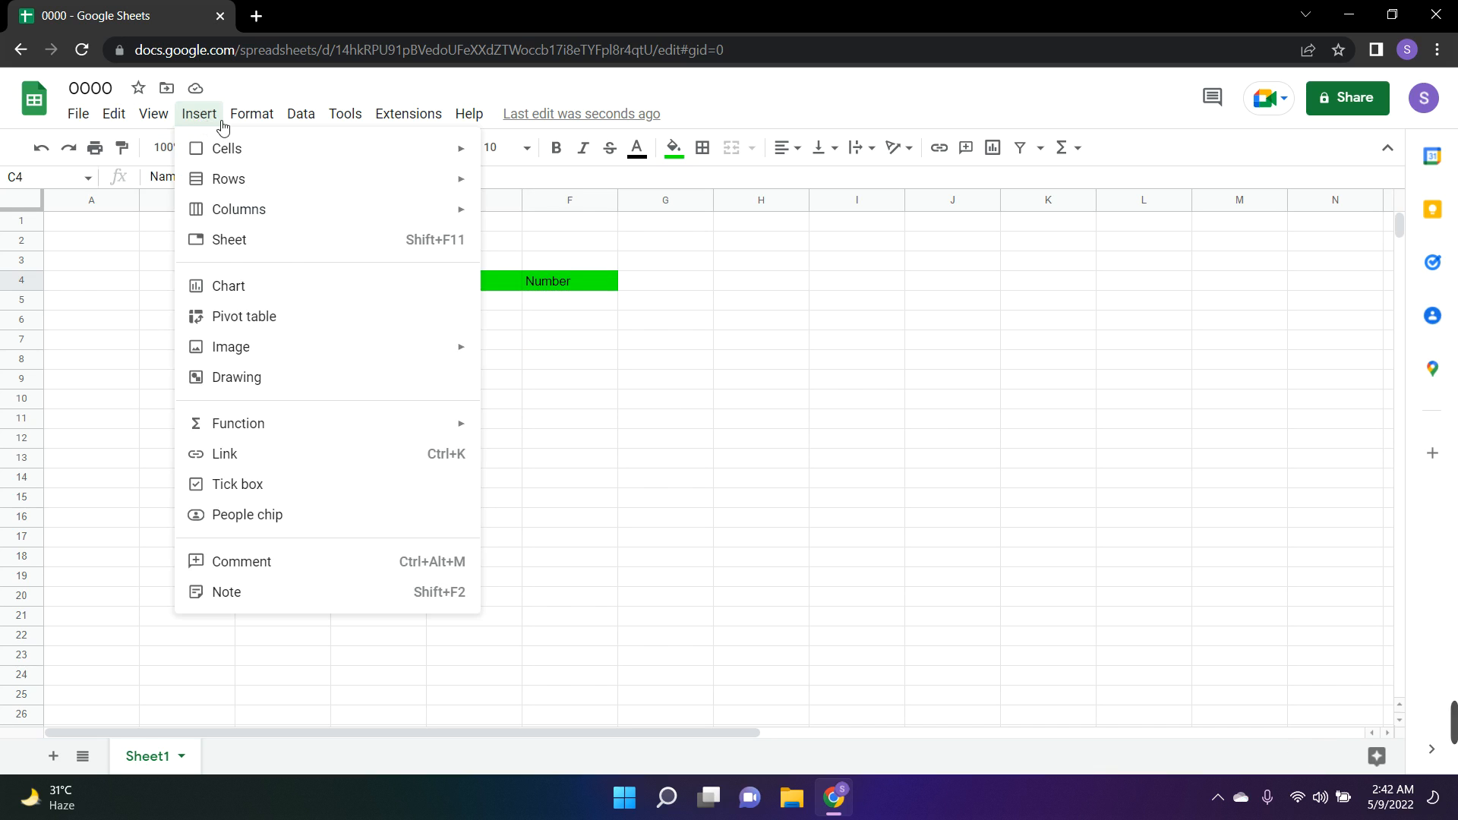
{"action": "mouse_move", "coordinate": [214, 146]}
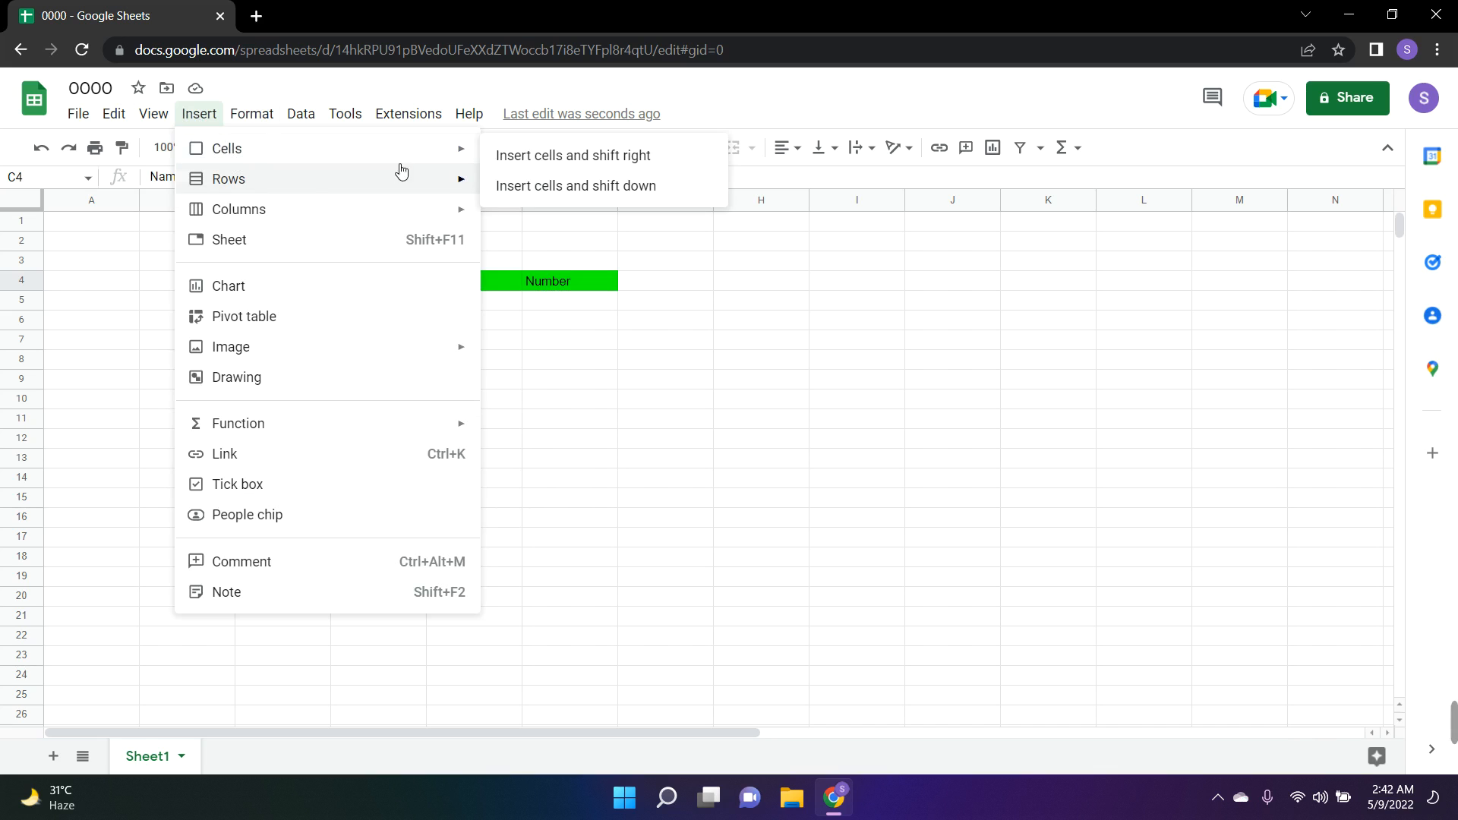
{"action": "left_click", "coordinate": [532, 156]}
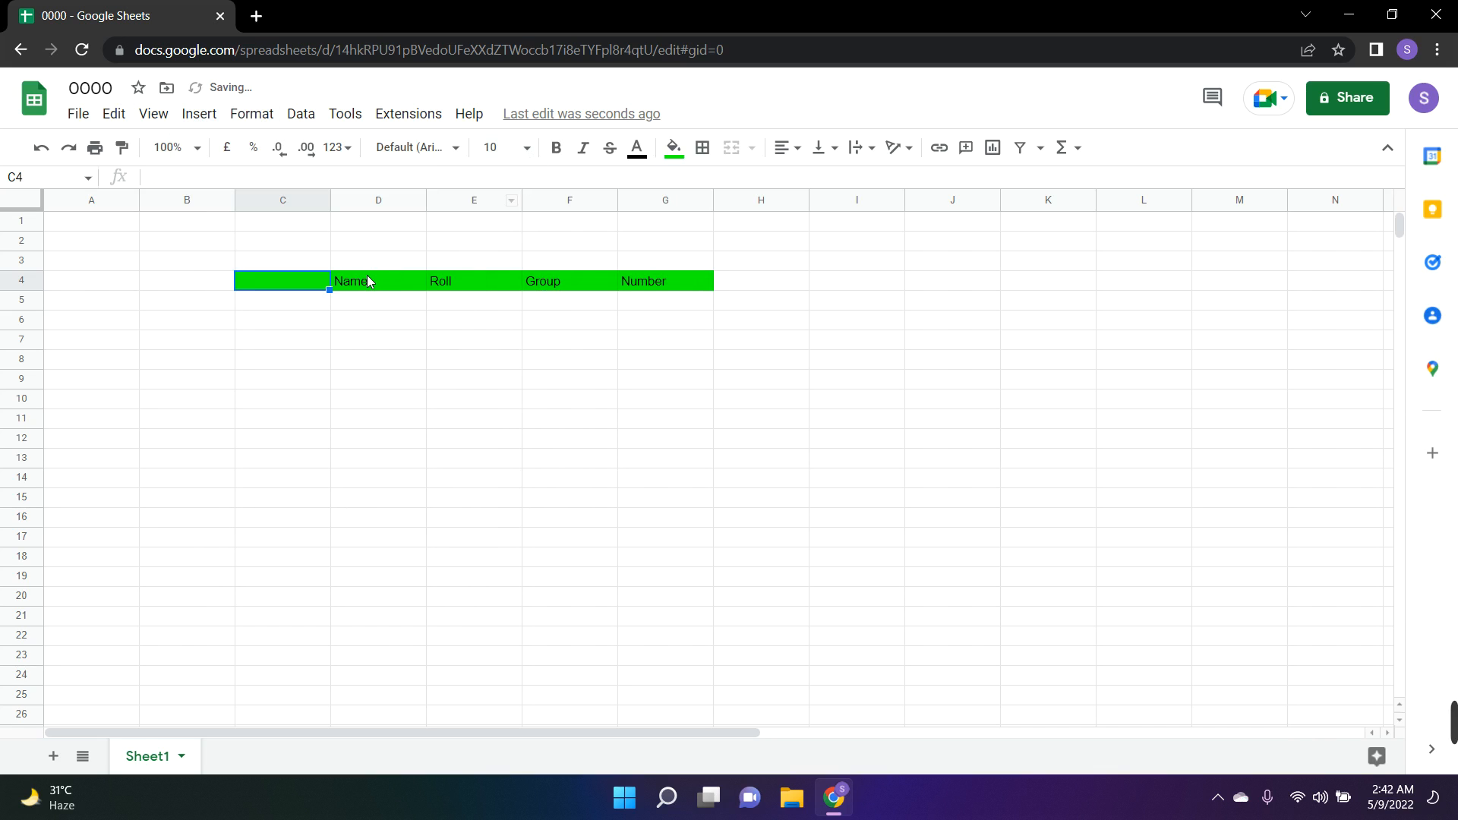
{"action": "left_click_drag", "start_coordinate": [369, 281], "coordinate": [683, 281]}
{"action": "right_click", "coordinate": [644, 283]}
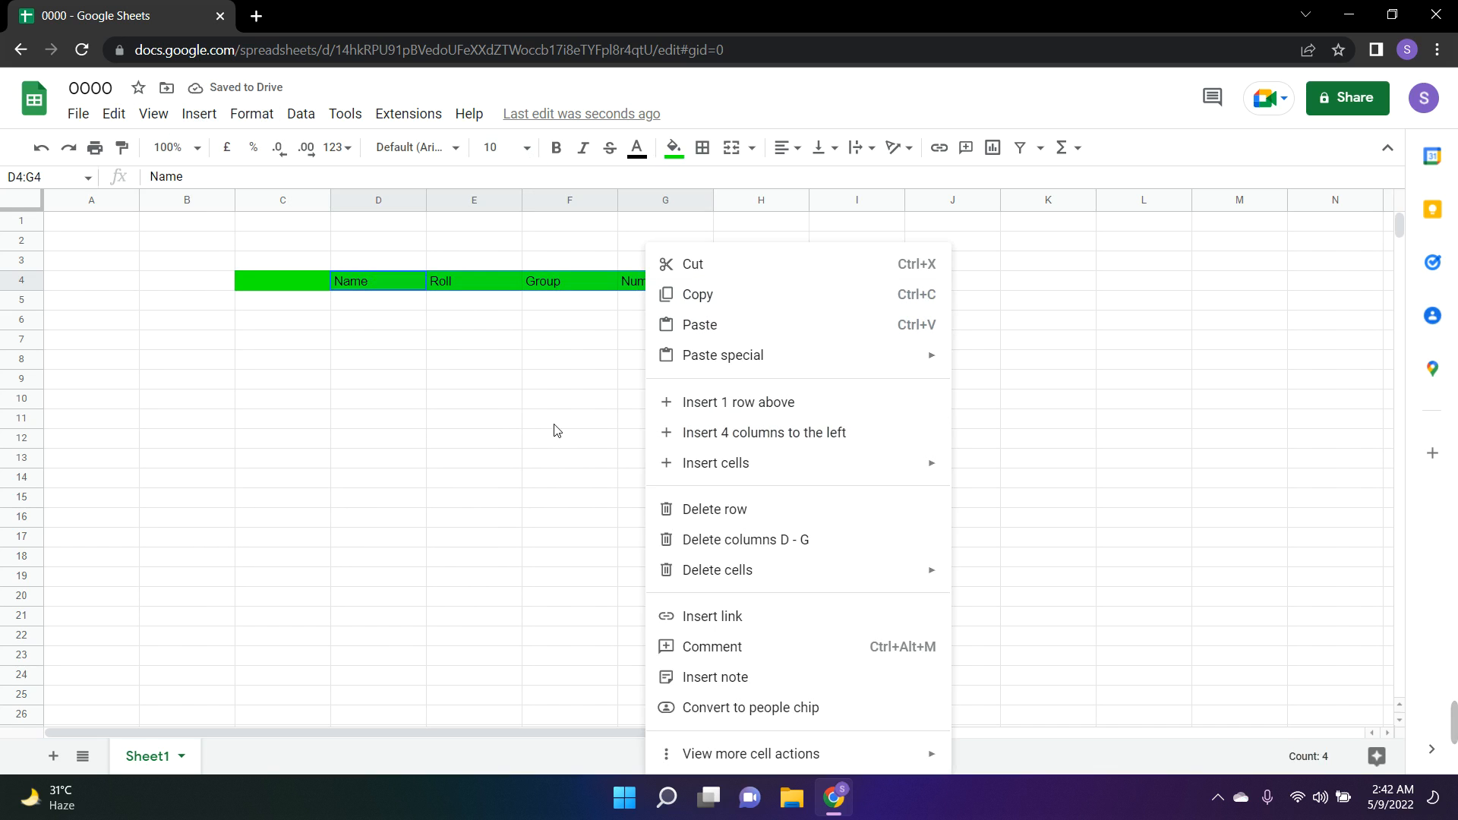
{"action": "left_click", "coordinate": [547, 428]}
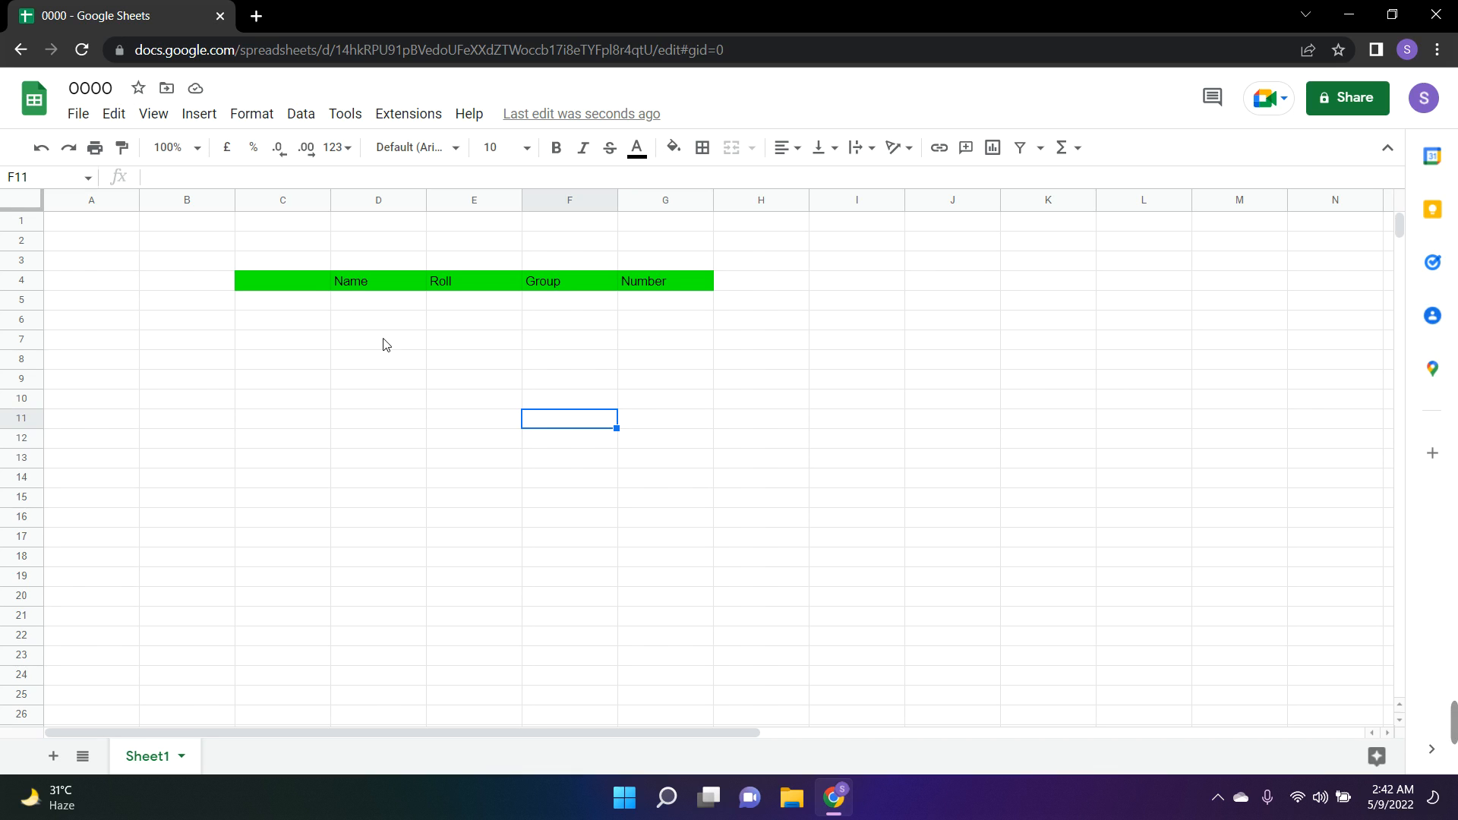
Undo the cell insertion at C4
{"action": "left_click", "coordinate": [318, 294]}
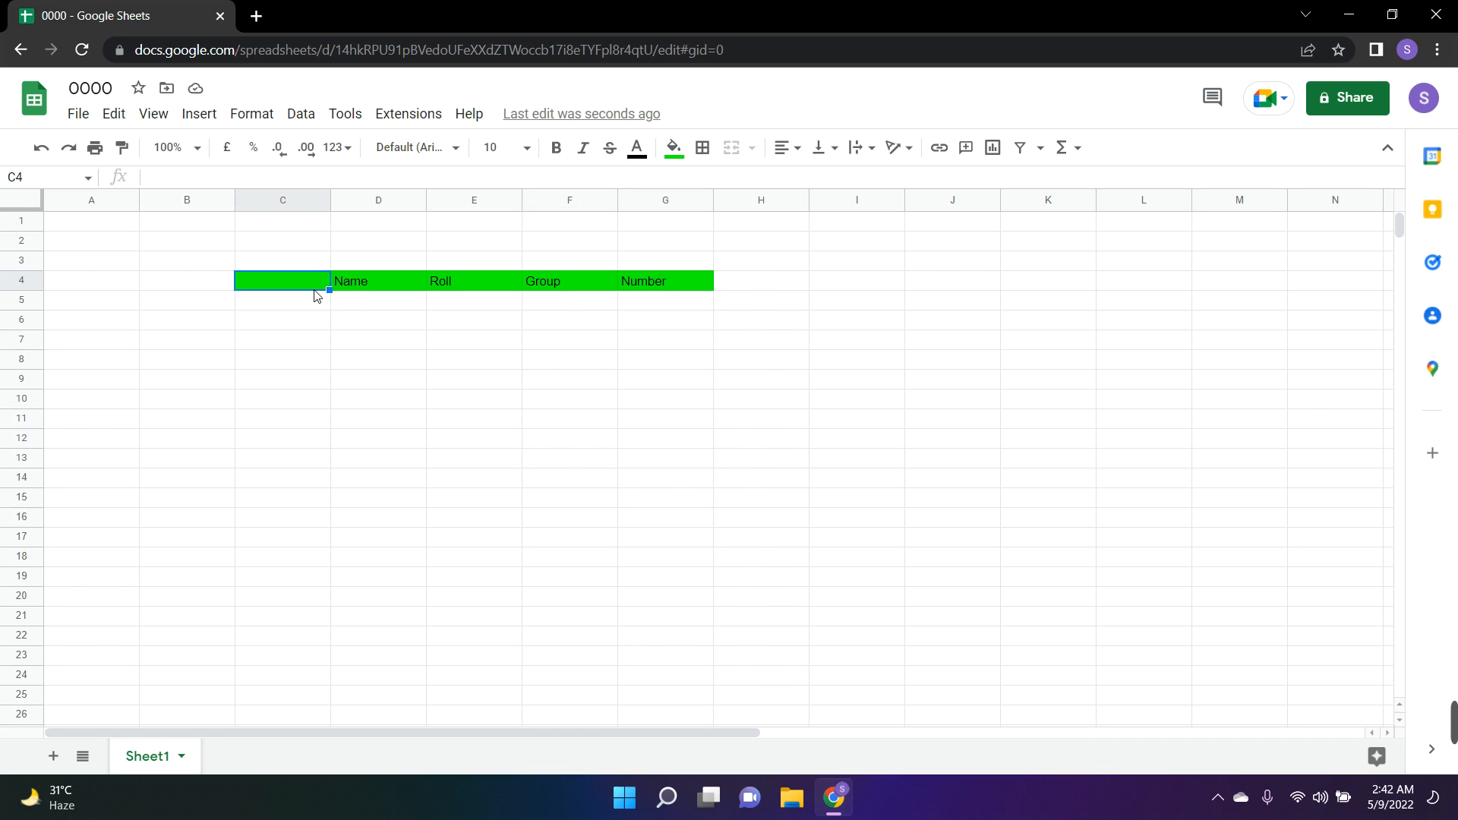
{"action": "key", "text": "ctrl+z"}
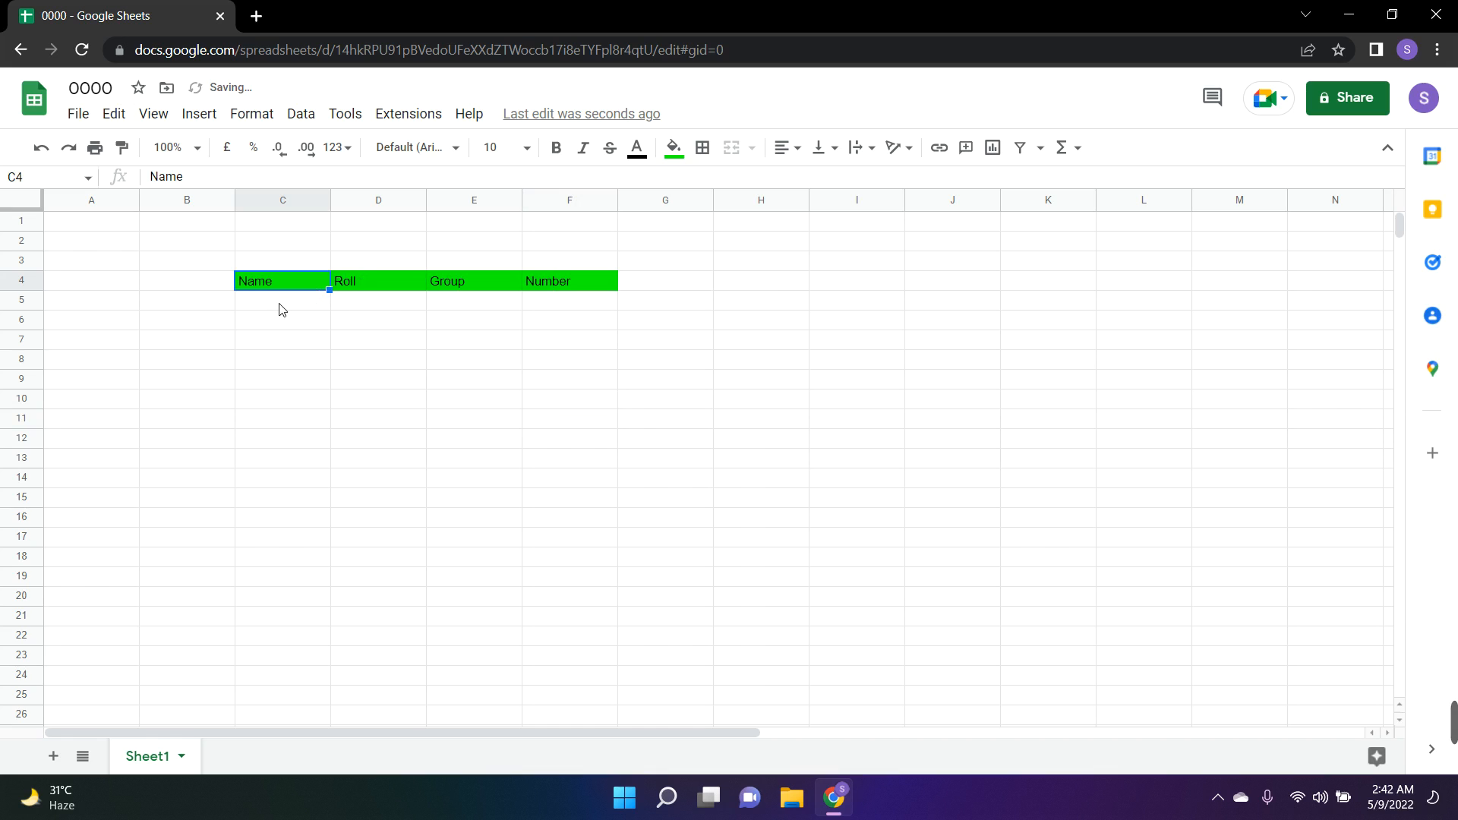
Enter a sample person's name followed by 01 in cell C5 under the Name header
{"action": "left_click", "coordinate": [314, 307]}
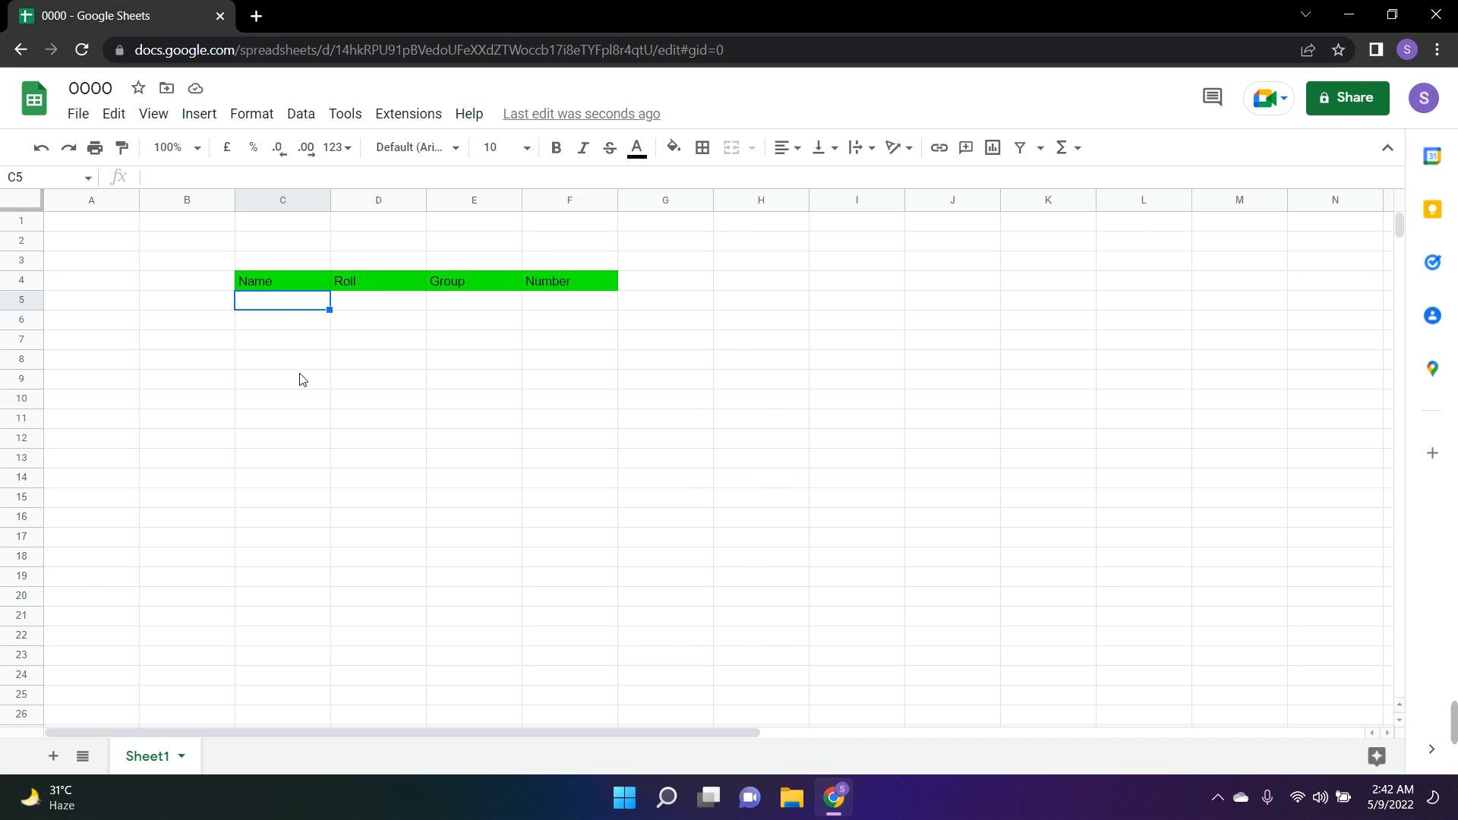
{"action": "type", "text": "u"}
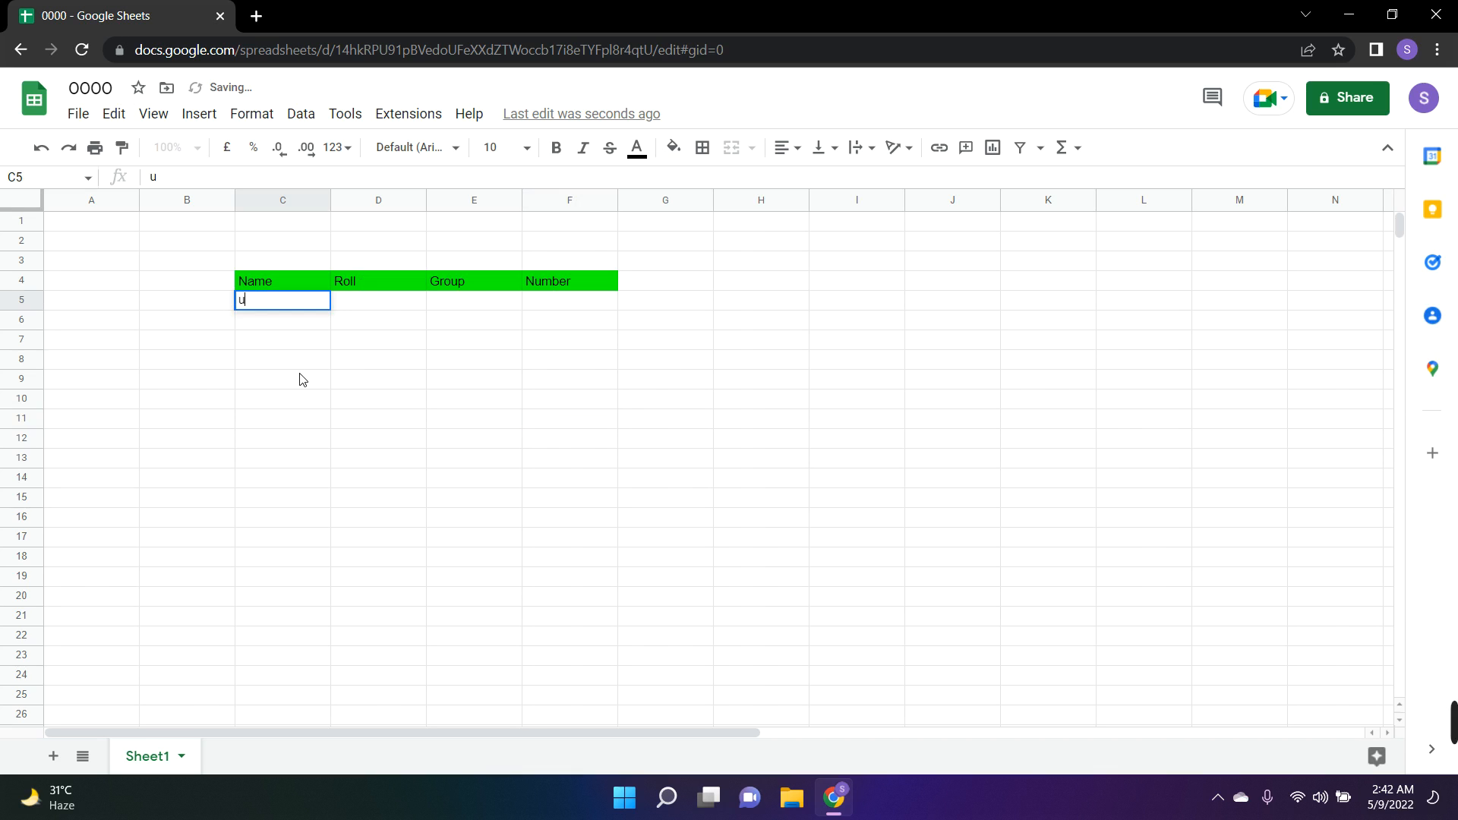
{"action": "key", "text": "ctrl+b"}
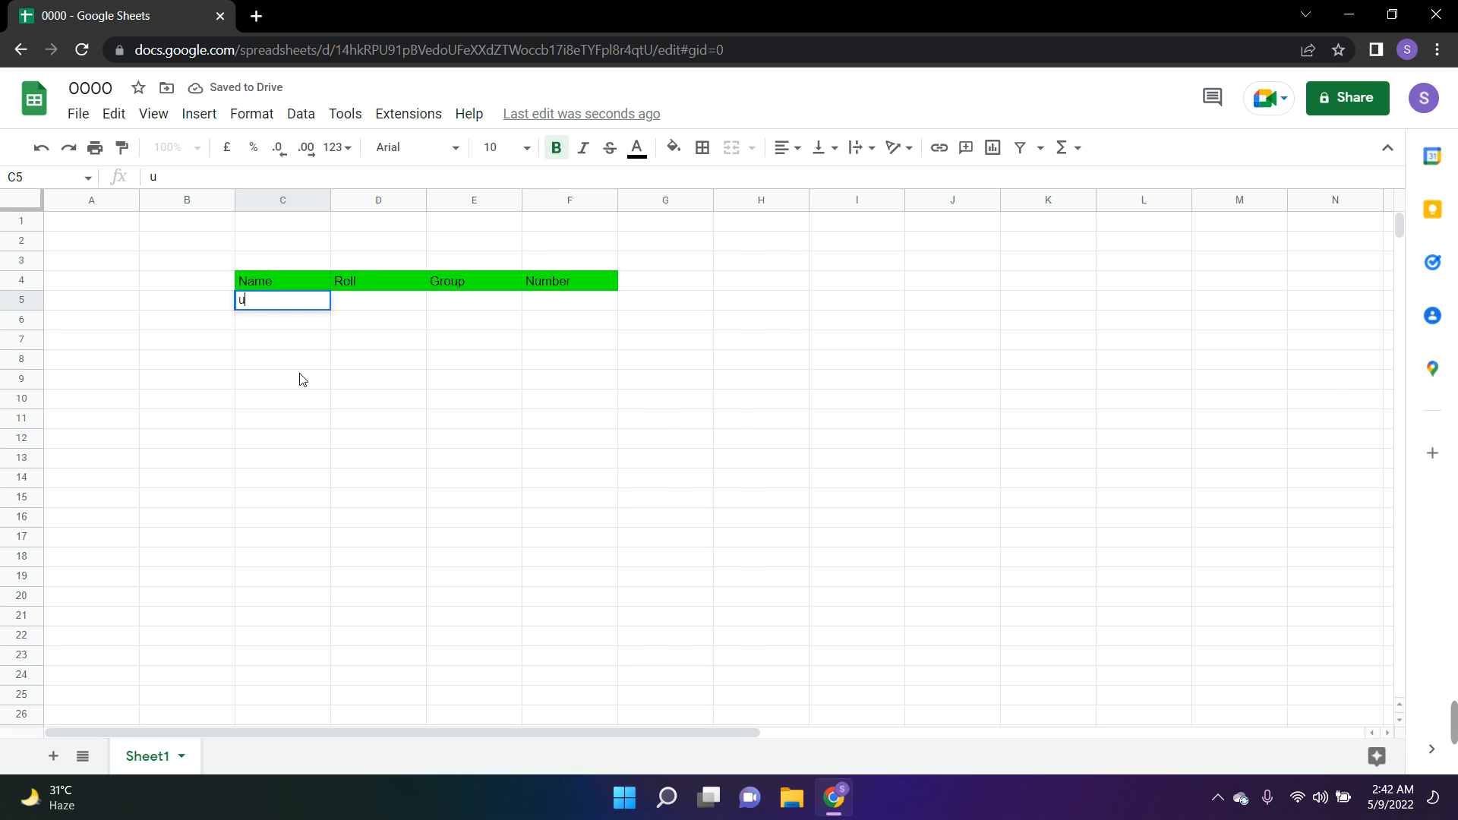
{"action": "key", "text": "BackSpace"}
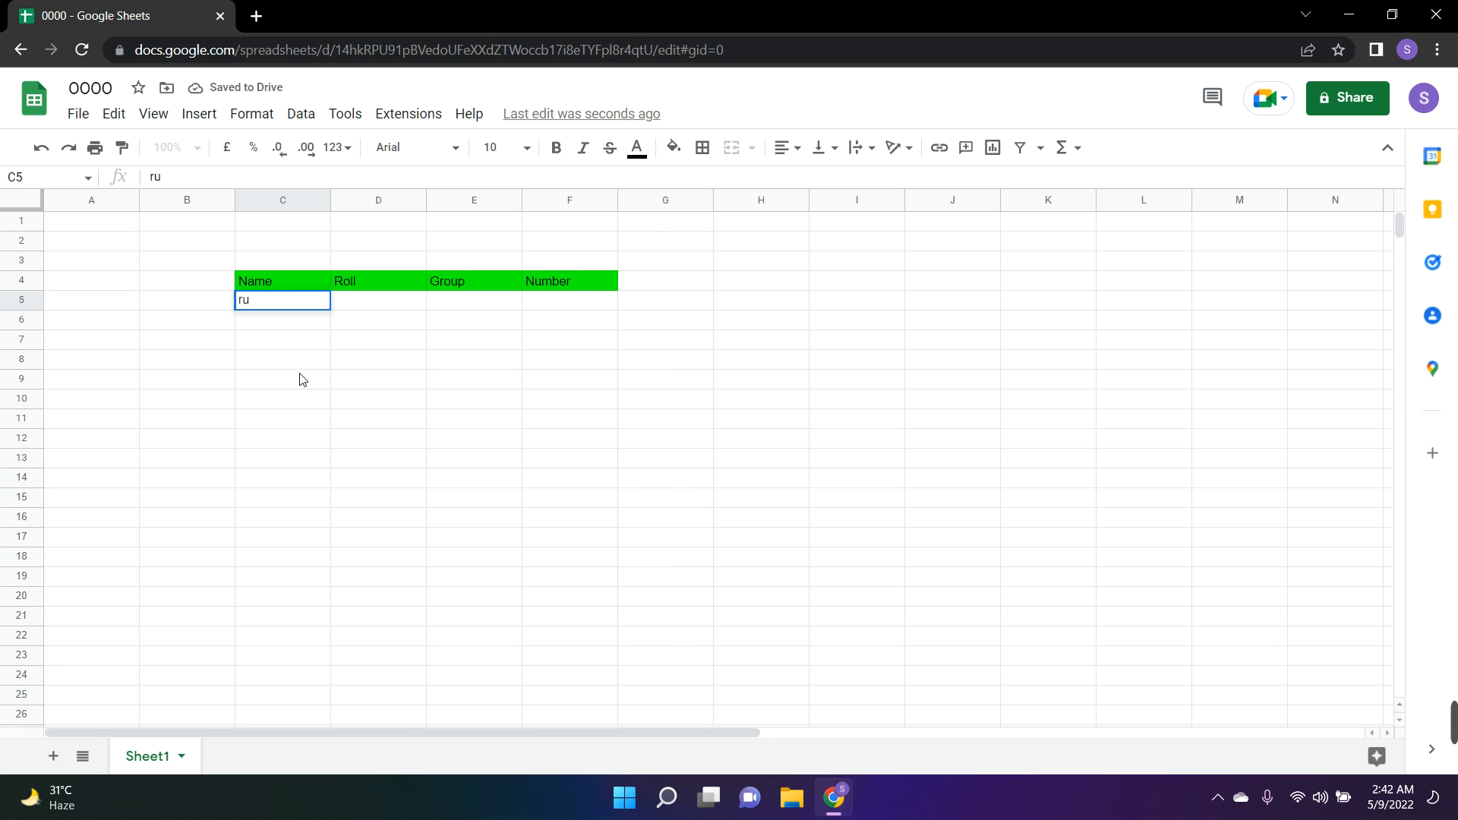
{"action": "type", "text": "rub"}
{"action": "key", "text": "F5"}
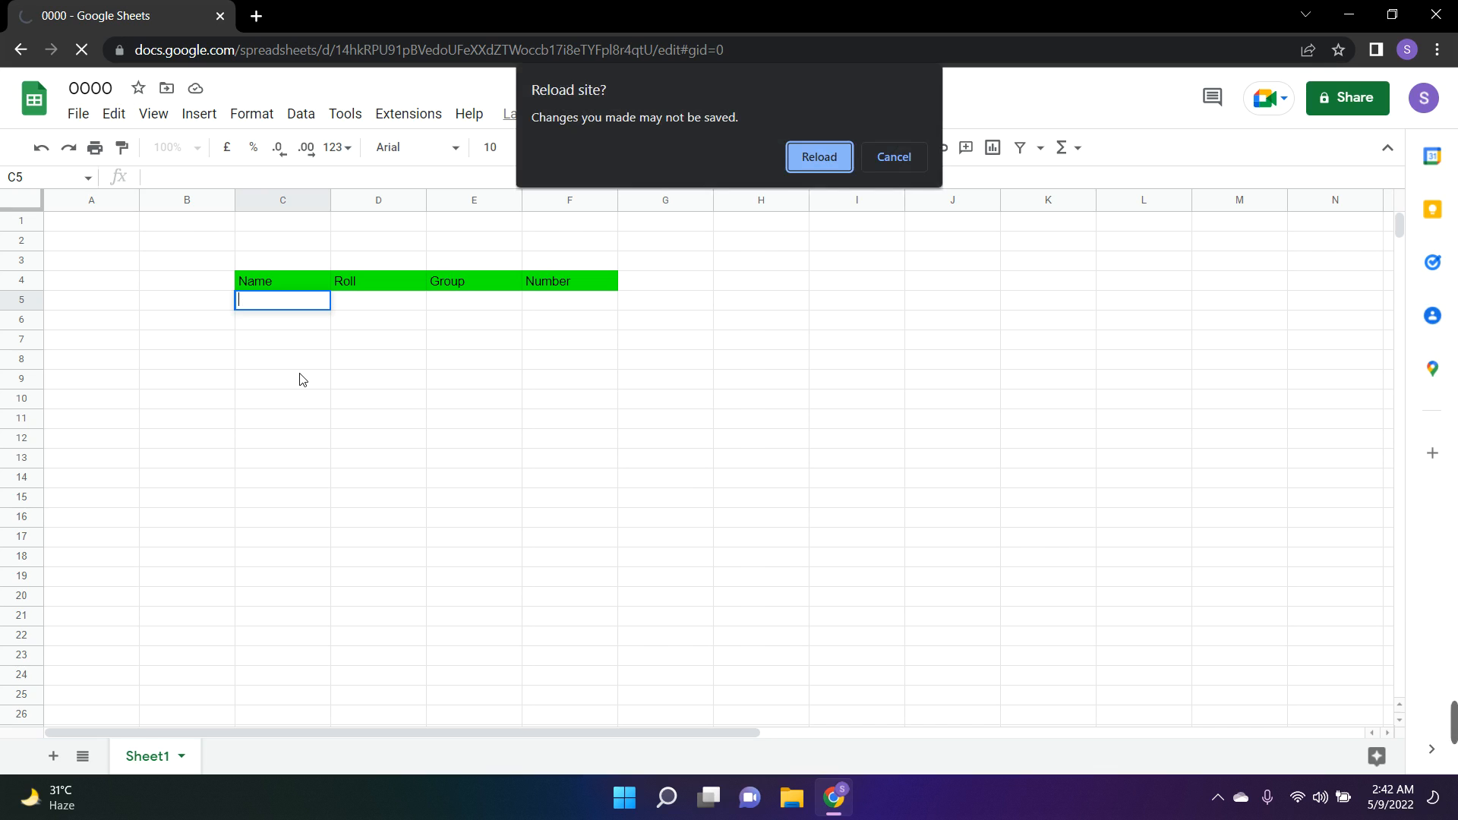
{"action": "left_click", "coordinate": [890, 156]}
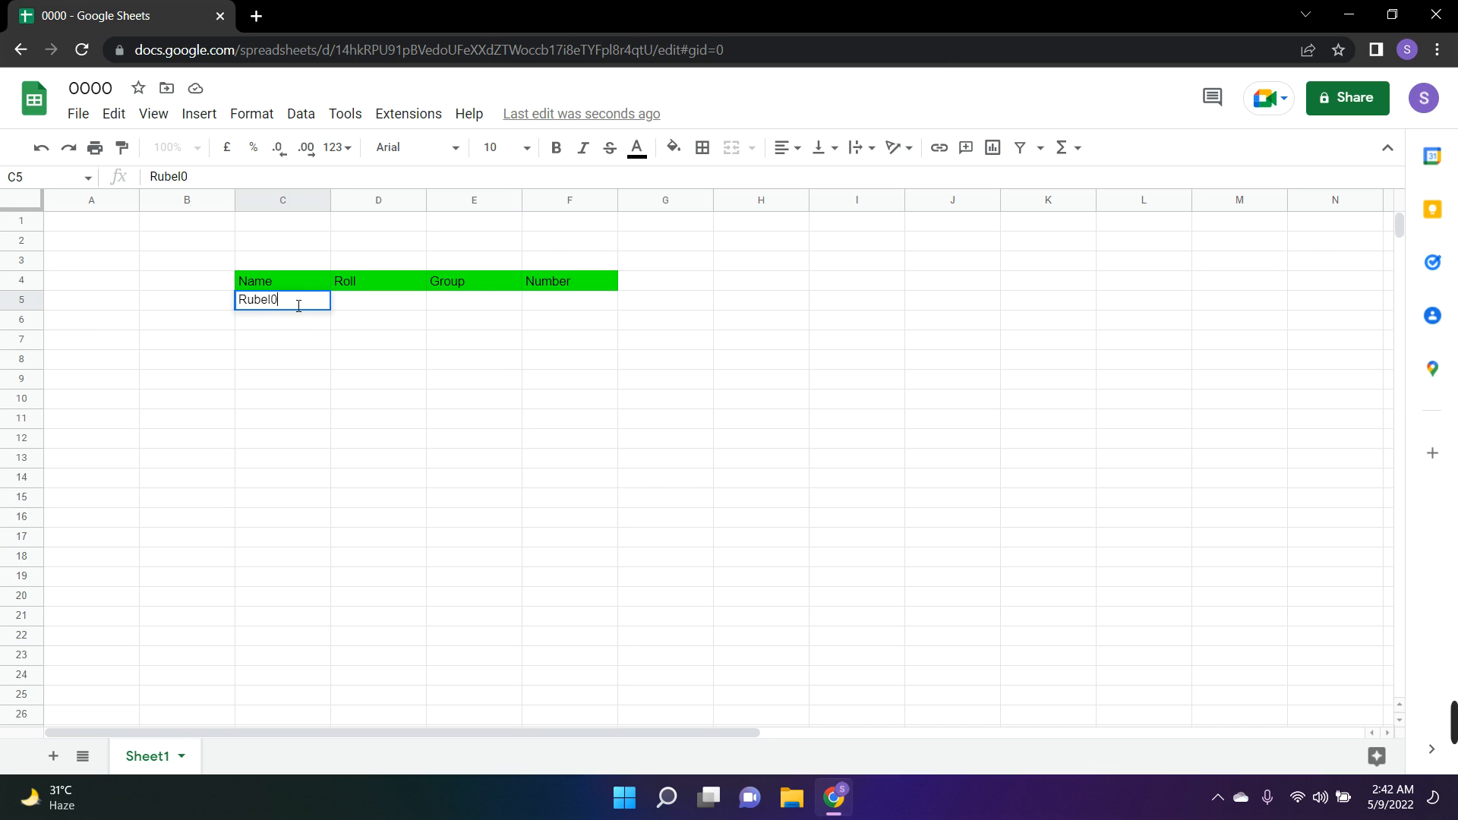
{"action": "left_click", "coordinate": [349, 326]}
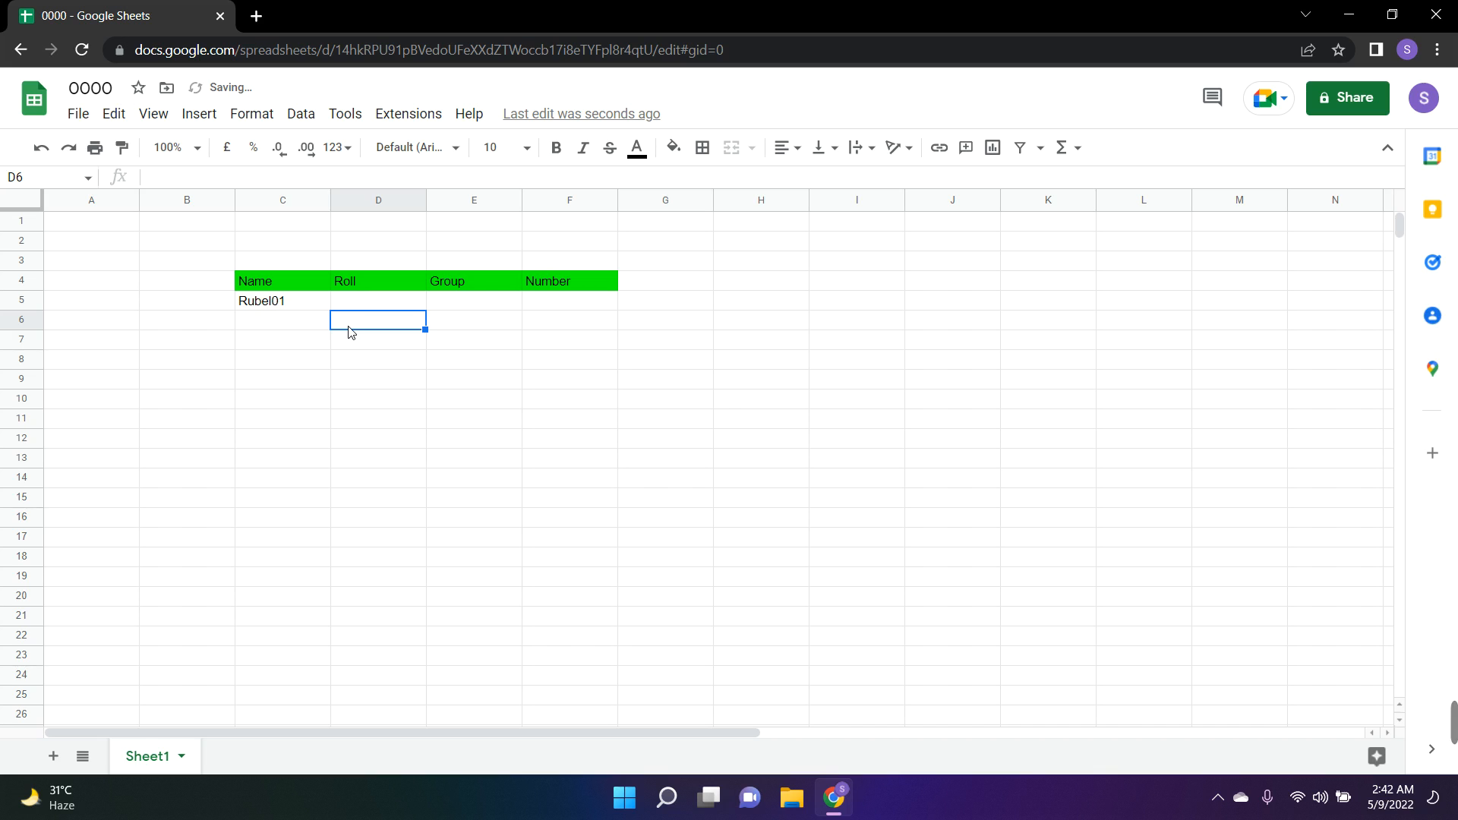
Autofill the numbered name from C5 down through C8
{"action": "right_click", "coordinate": [296, 306]}
{"action": "left_click", "coordinate": [264, 306]}
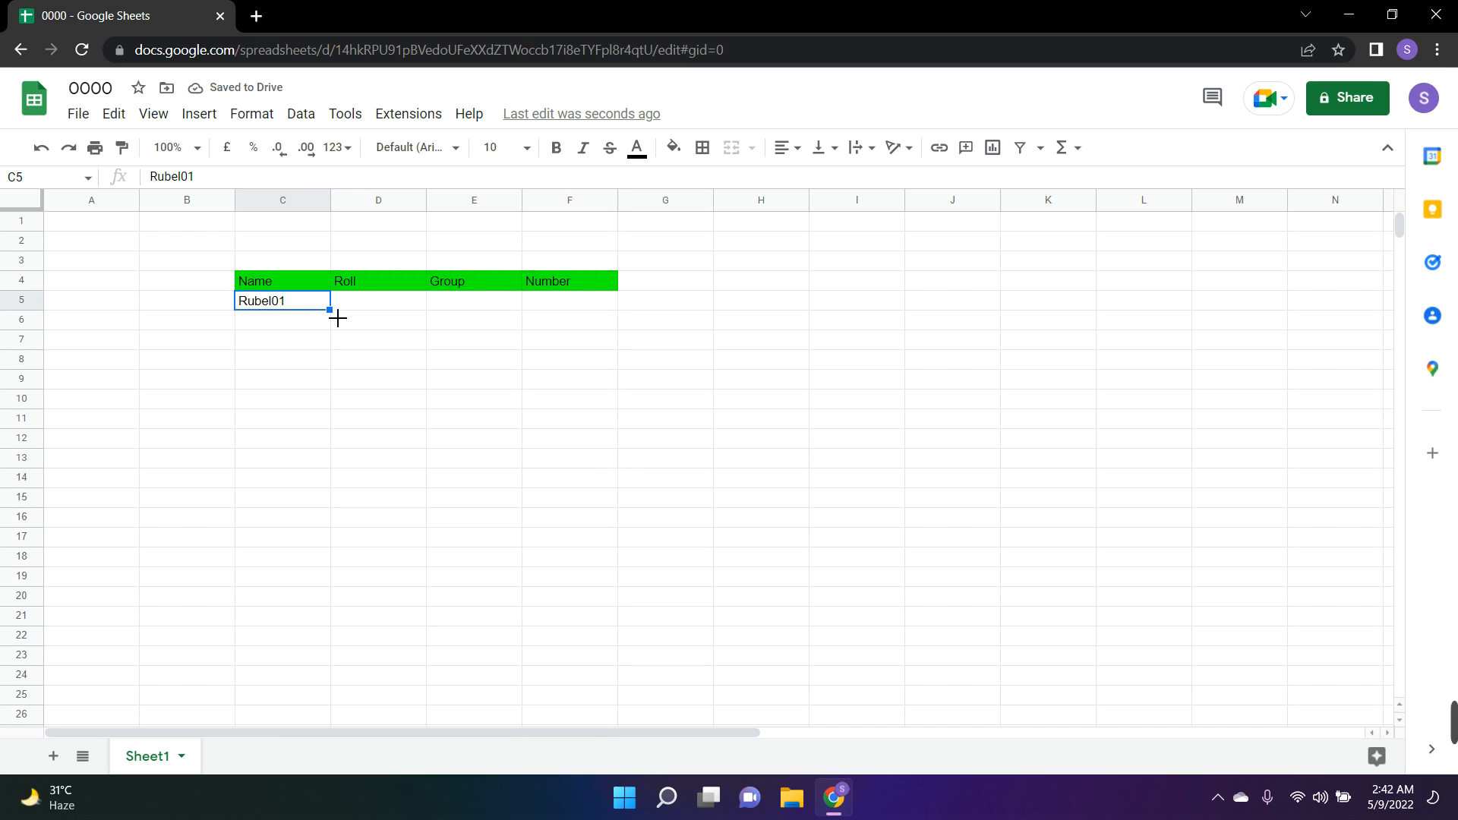
{"action": "left_click_drag", "start_coordinate": [330, 309], "coordinate": [334, 367]}
{"action": "right_click", "coordinate": [334, 367]}
{"action": "left_click", "coordinate": [310, 423]}
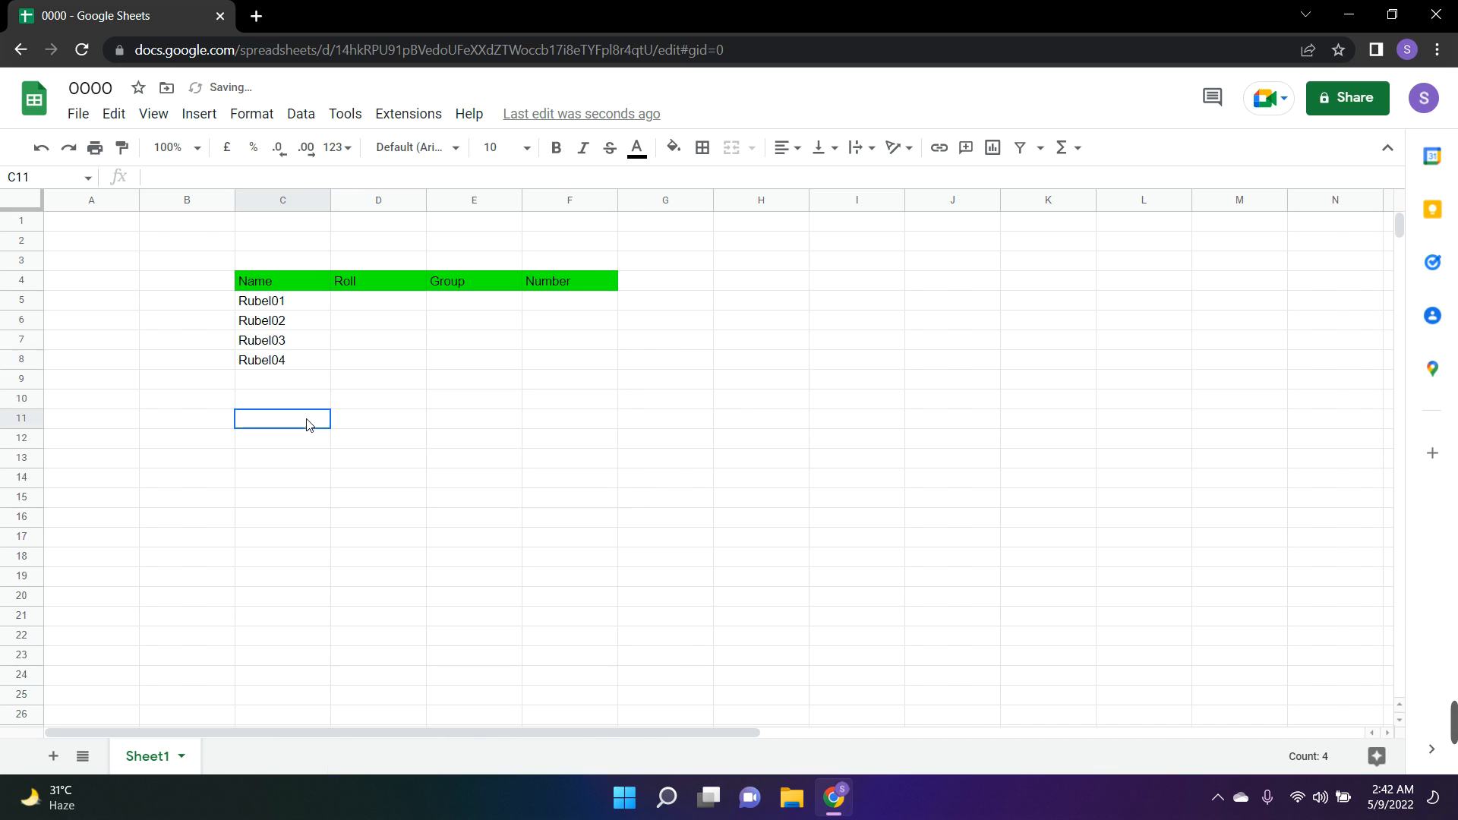
Enter the roll values 65 in D5 and 56 in D6
{"action": "left_click", "coordinate": [357, 311]}
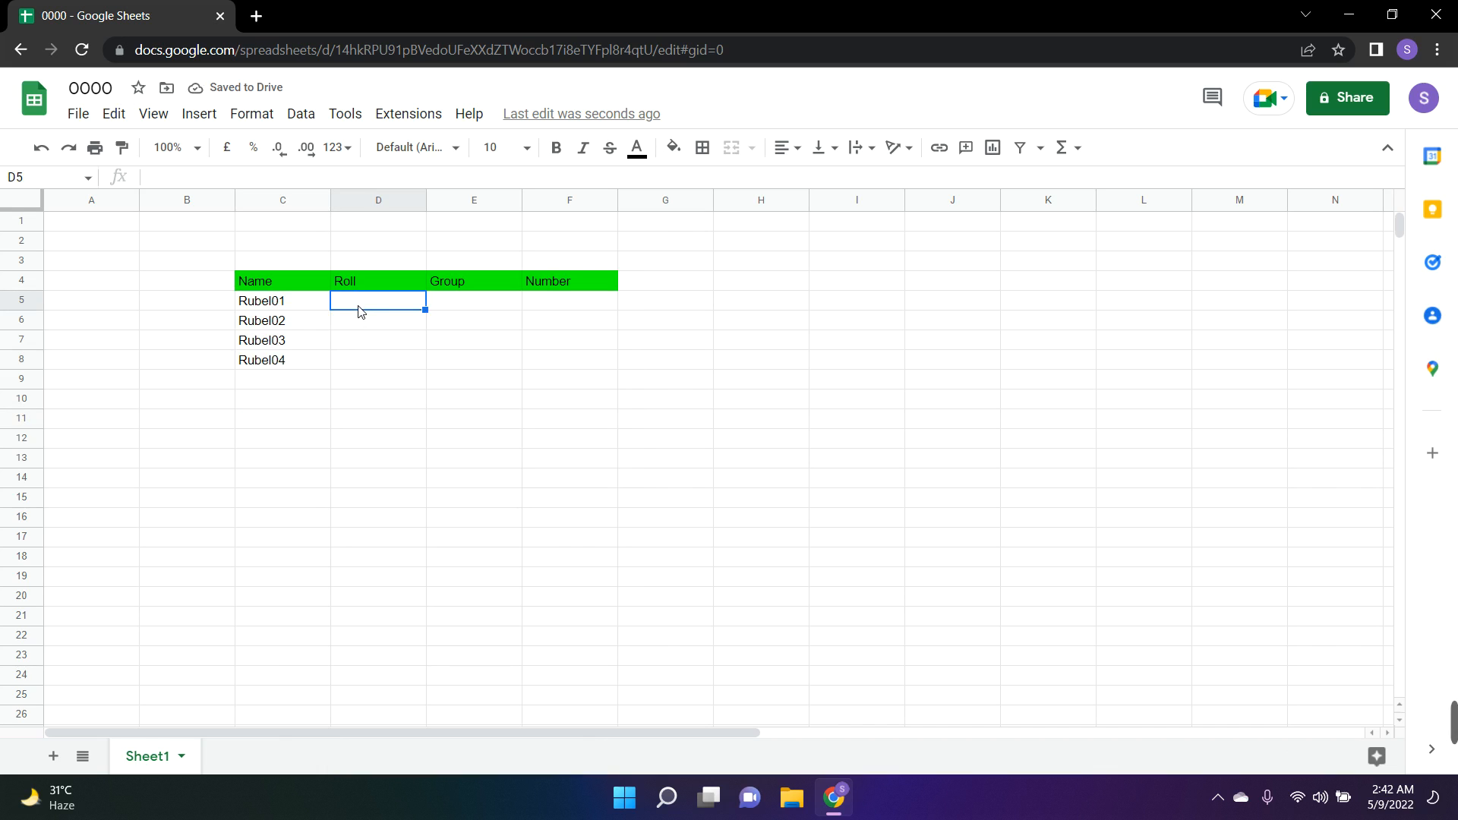
{"action": "type", "text": "65"}
{"action": "right_click", "coordinate": [363, 313]}
{"action": "left_click", "coordinate": [352, 321]}
{"action": "type", "text": "5"}
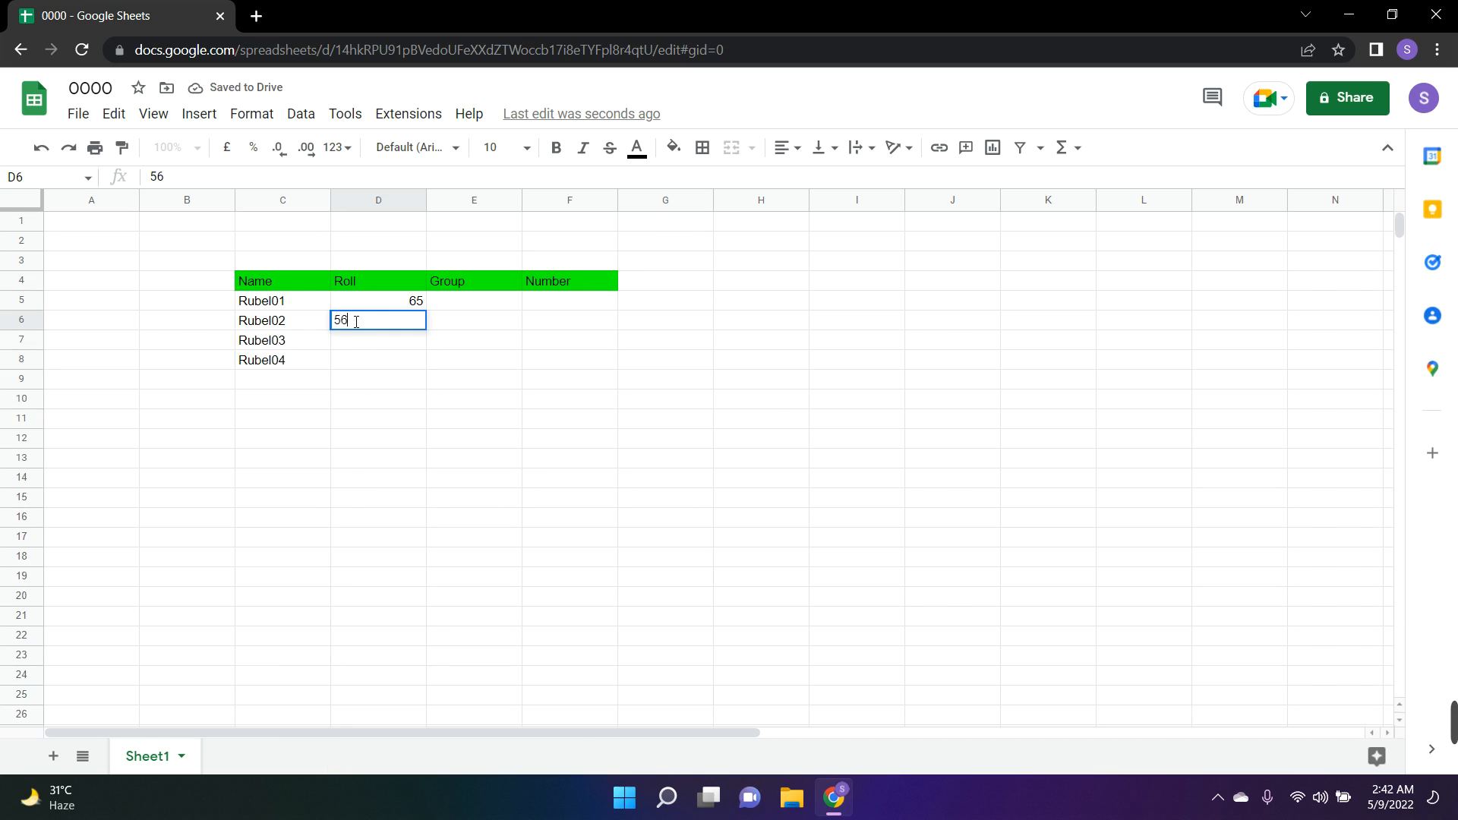
{"action": "right_click", "coordinate": [381, 371]}
Autofill the Roll column from D5:D6 down through D8
{"action": "left_click_drag", "start_coordinate": [363, 302], "coordinate": [361, 313]}
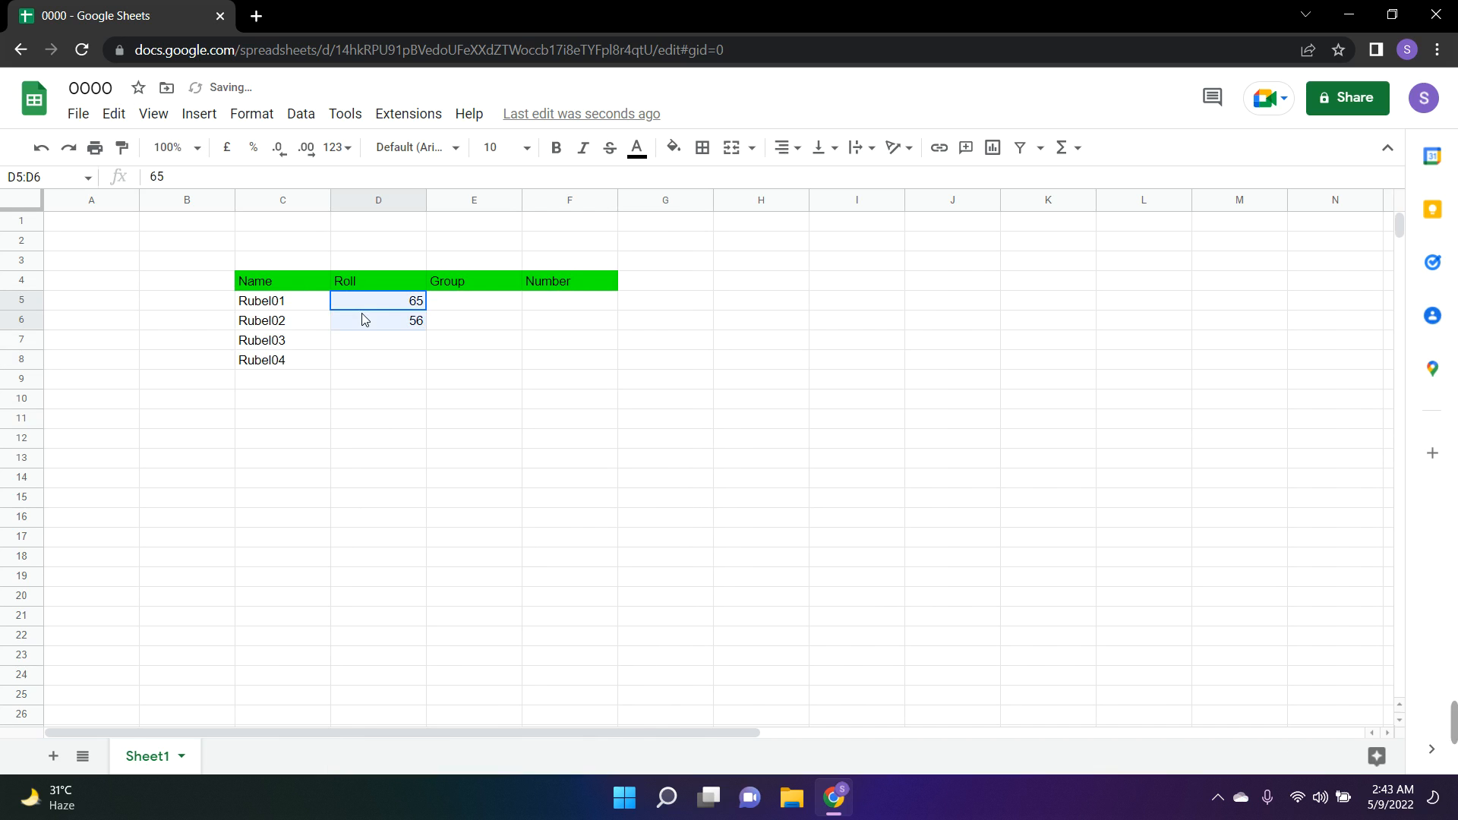
{"action": "right_click", "coordinate": [361, 312]}
{"action": "left_click", "coordinate": [428, 339]}
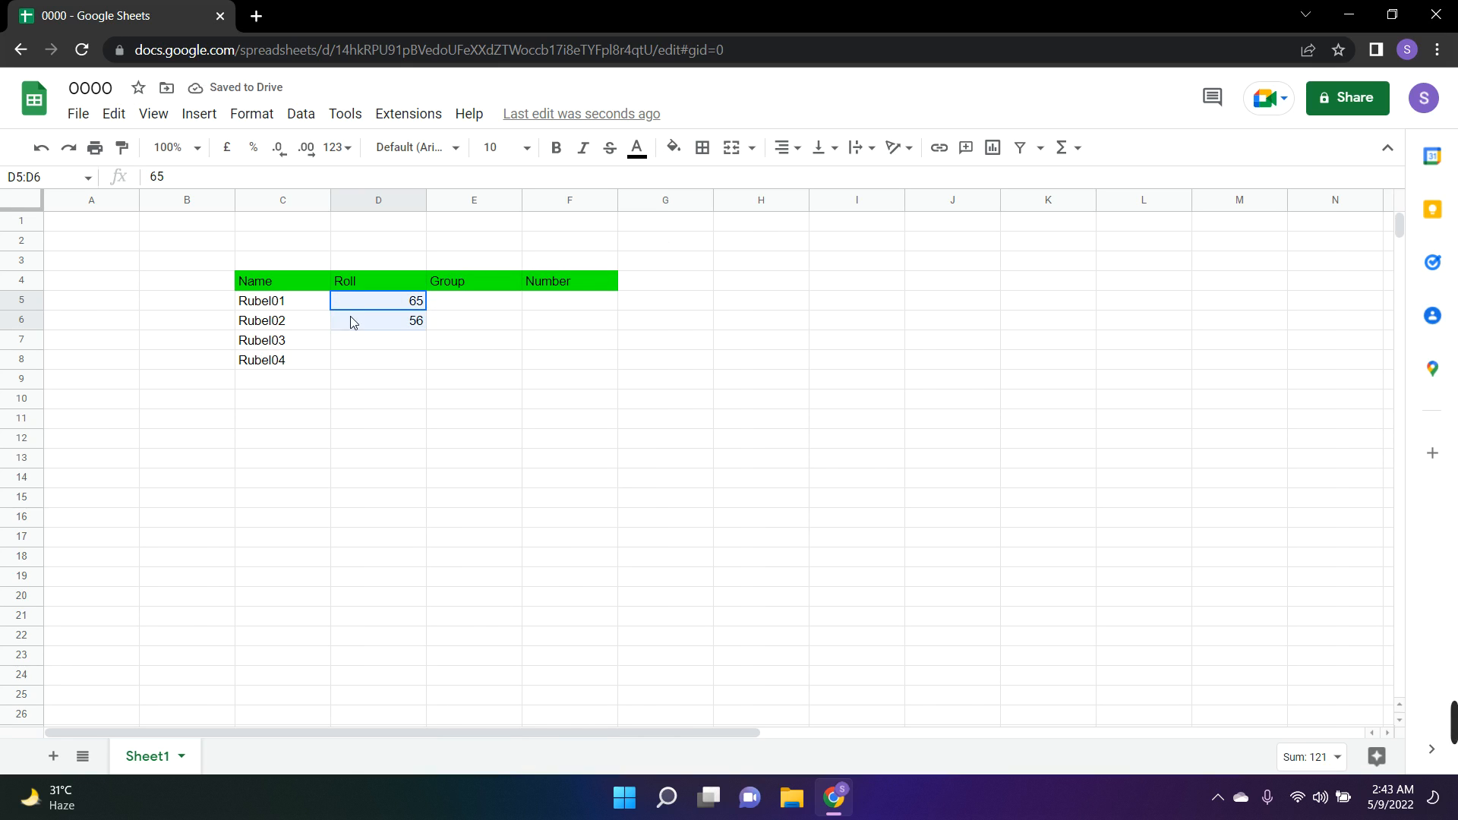
{"action": "left_click_drag", "start_coordinate": [427, 331], "coordinate": [435, 368]}
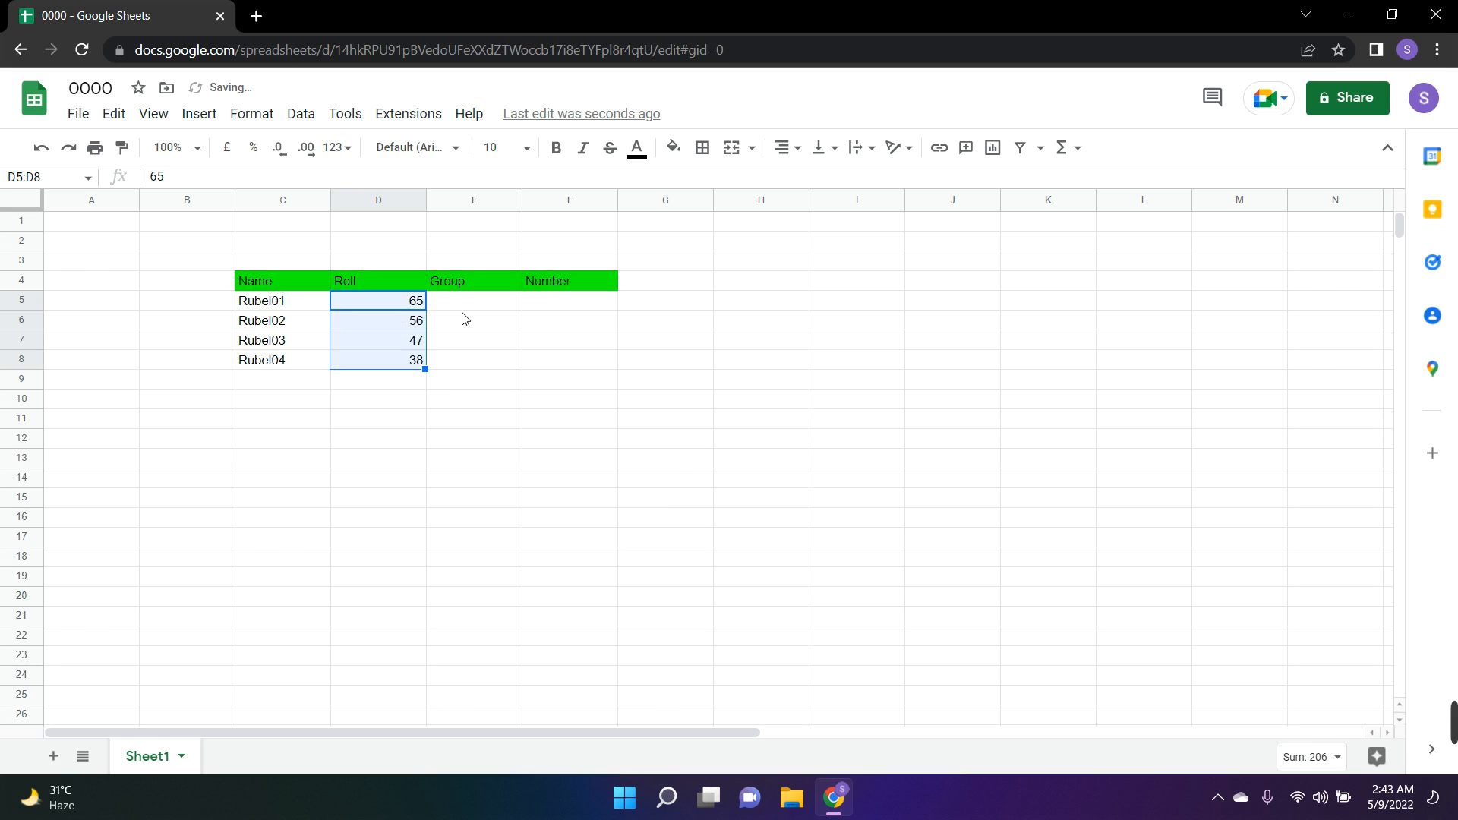
Enter A in cell E5 under the Group header
{"action": "left_click", "coordinate": [463, 304]}
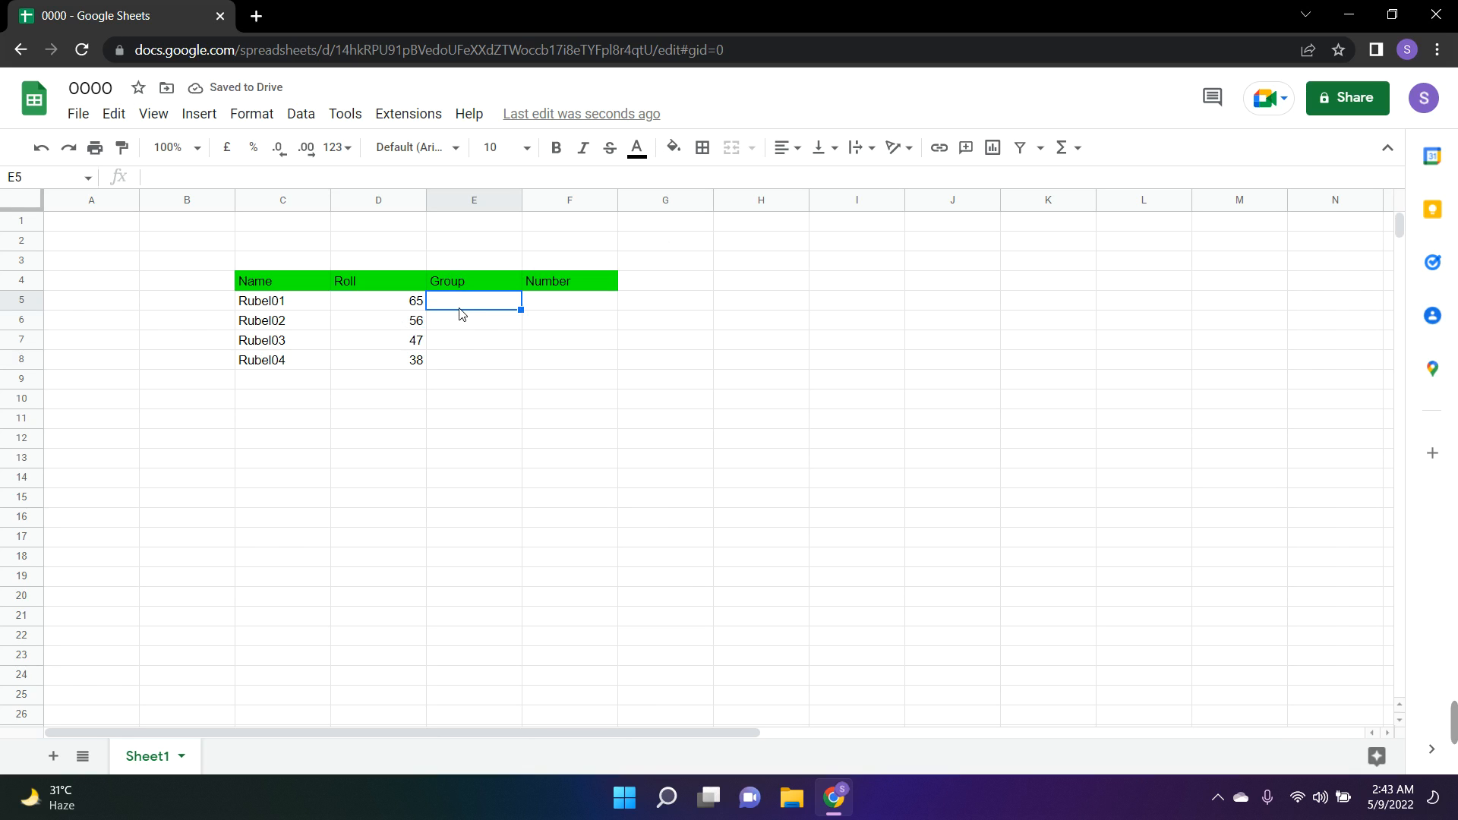
{"action": "type", "text": "A"}
{"action": "key", "text": "Return"}
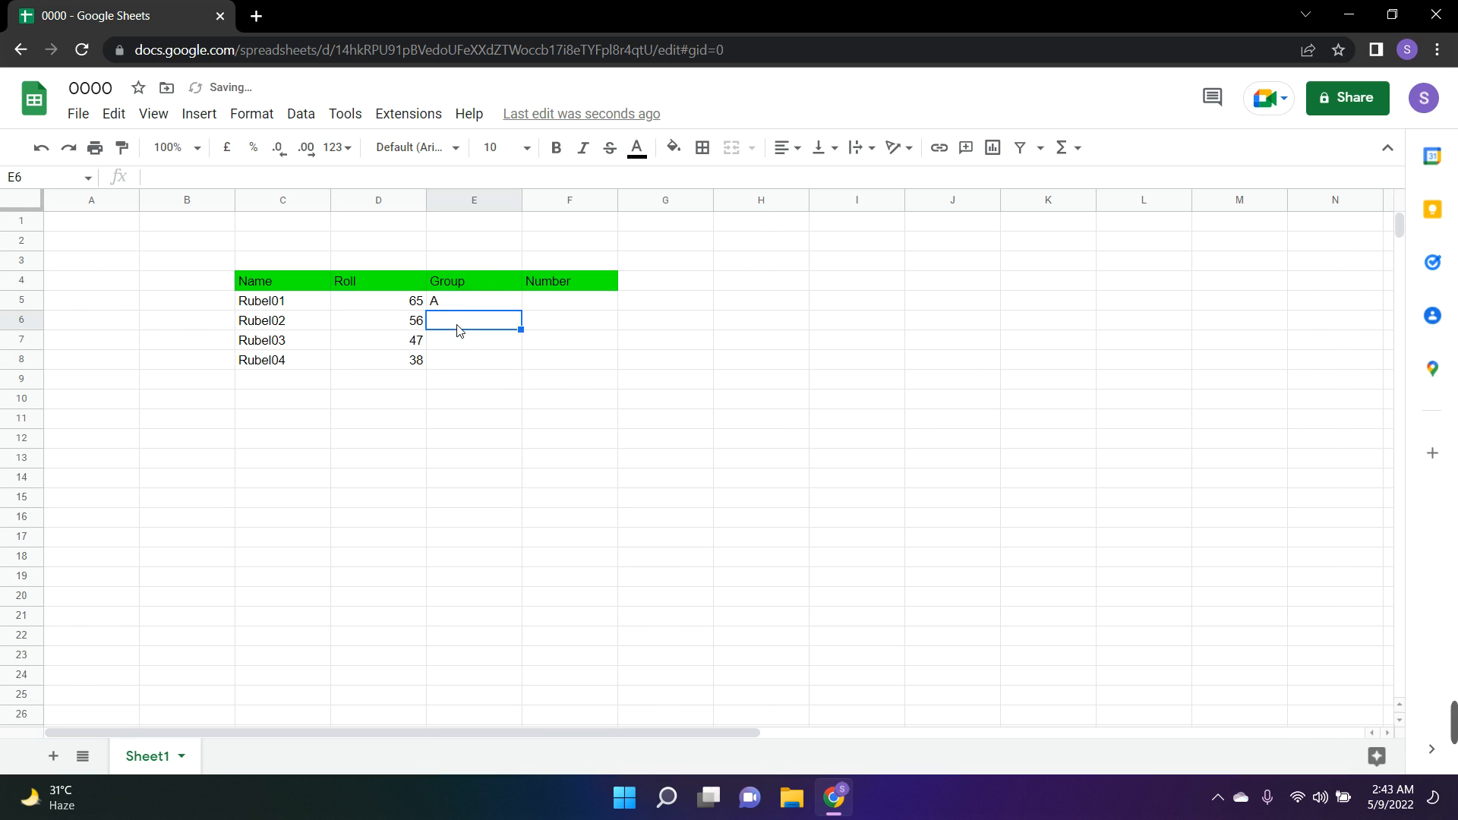
{"action": "right_click", "coordinate": [463, 330]}
{"action": "type", "text": "Simon11"}
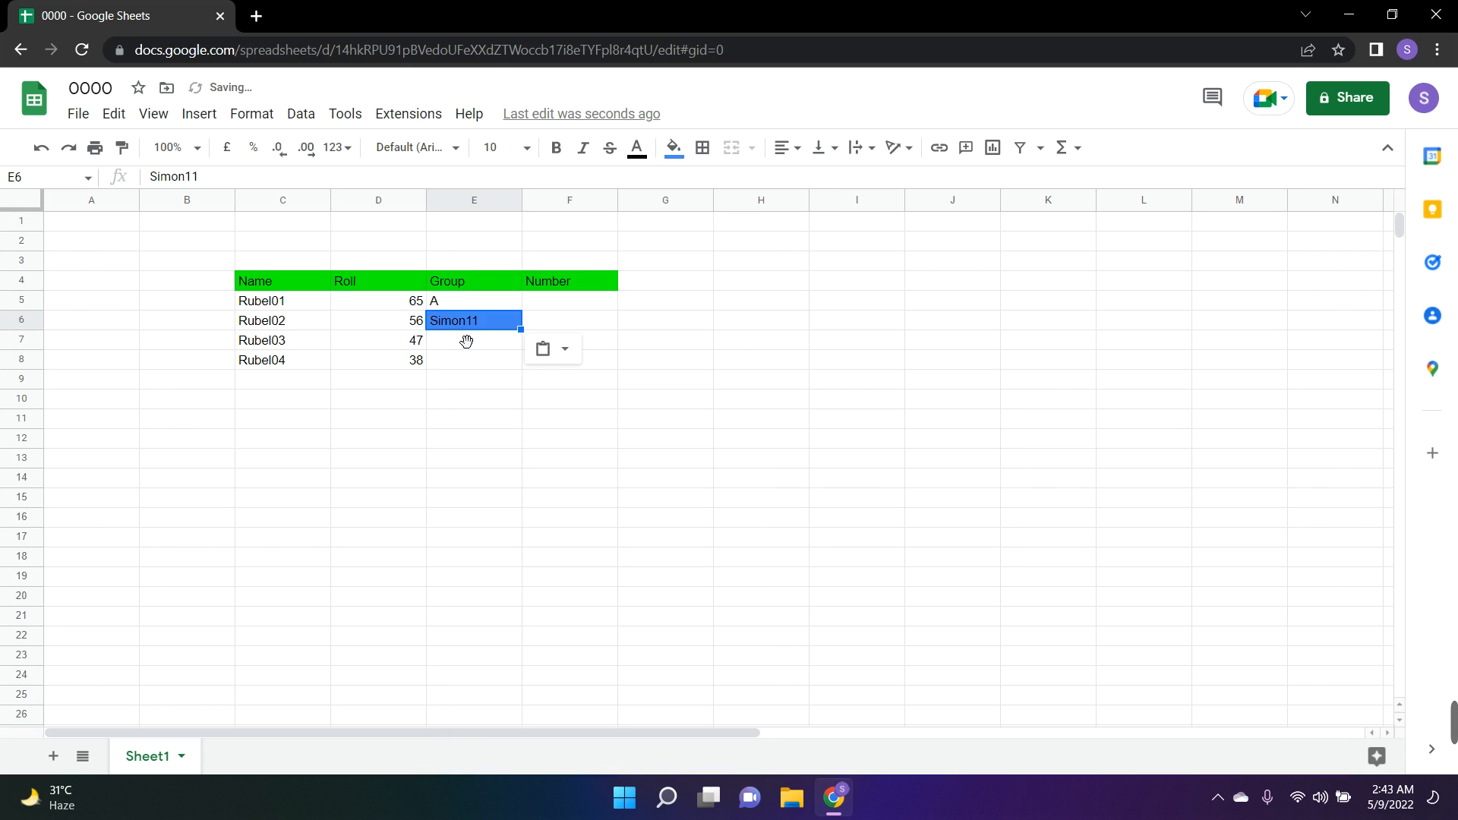
{"action": "type", "text": "Z"}
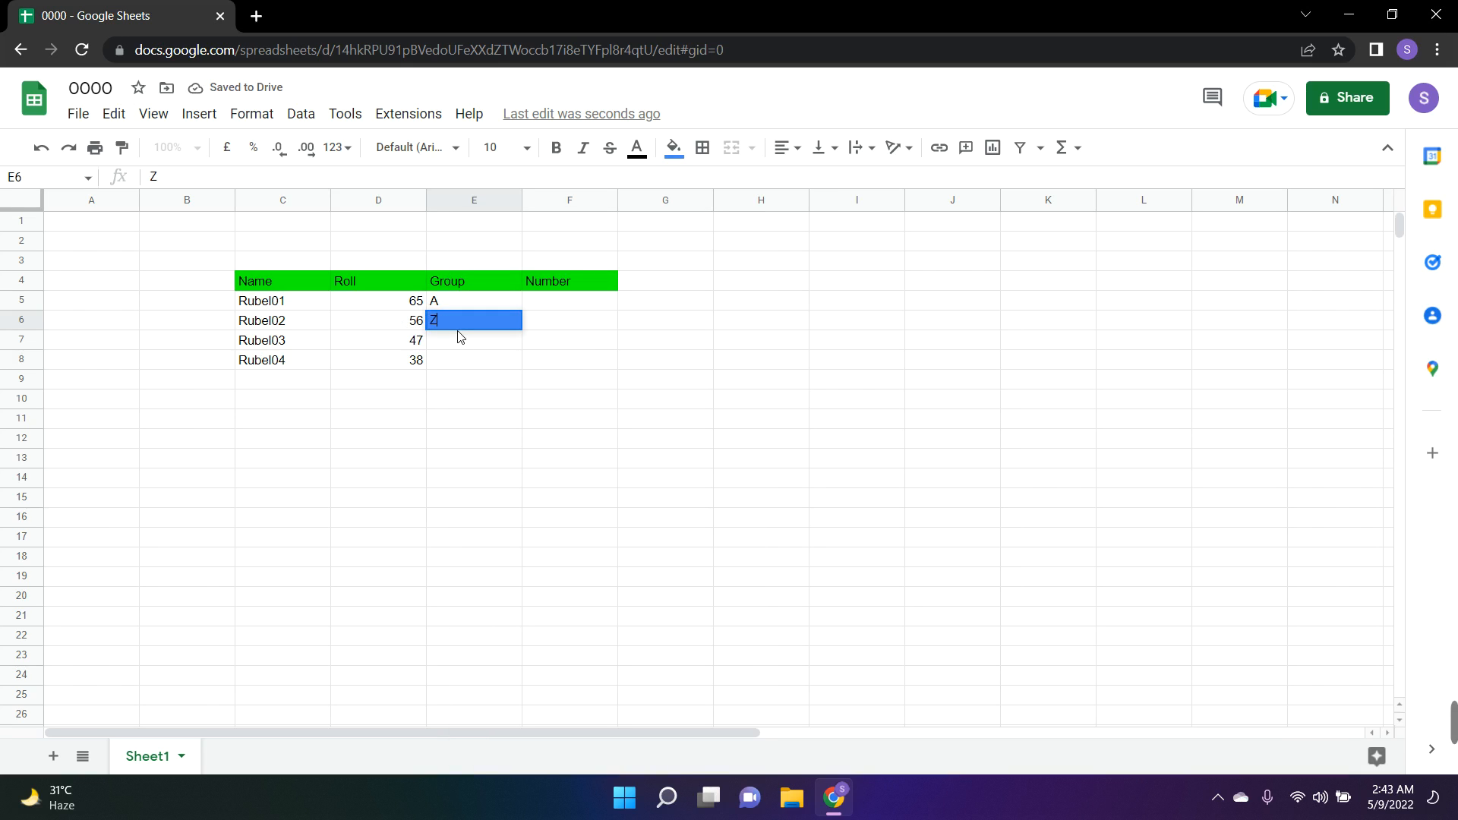
{"action": "key", "text": "Return"}
{"action": "type", "text": "ZZ"}
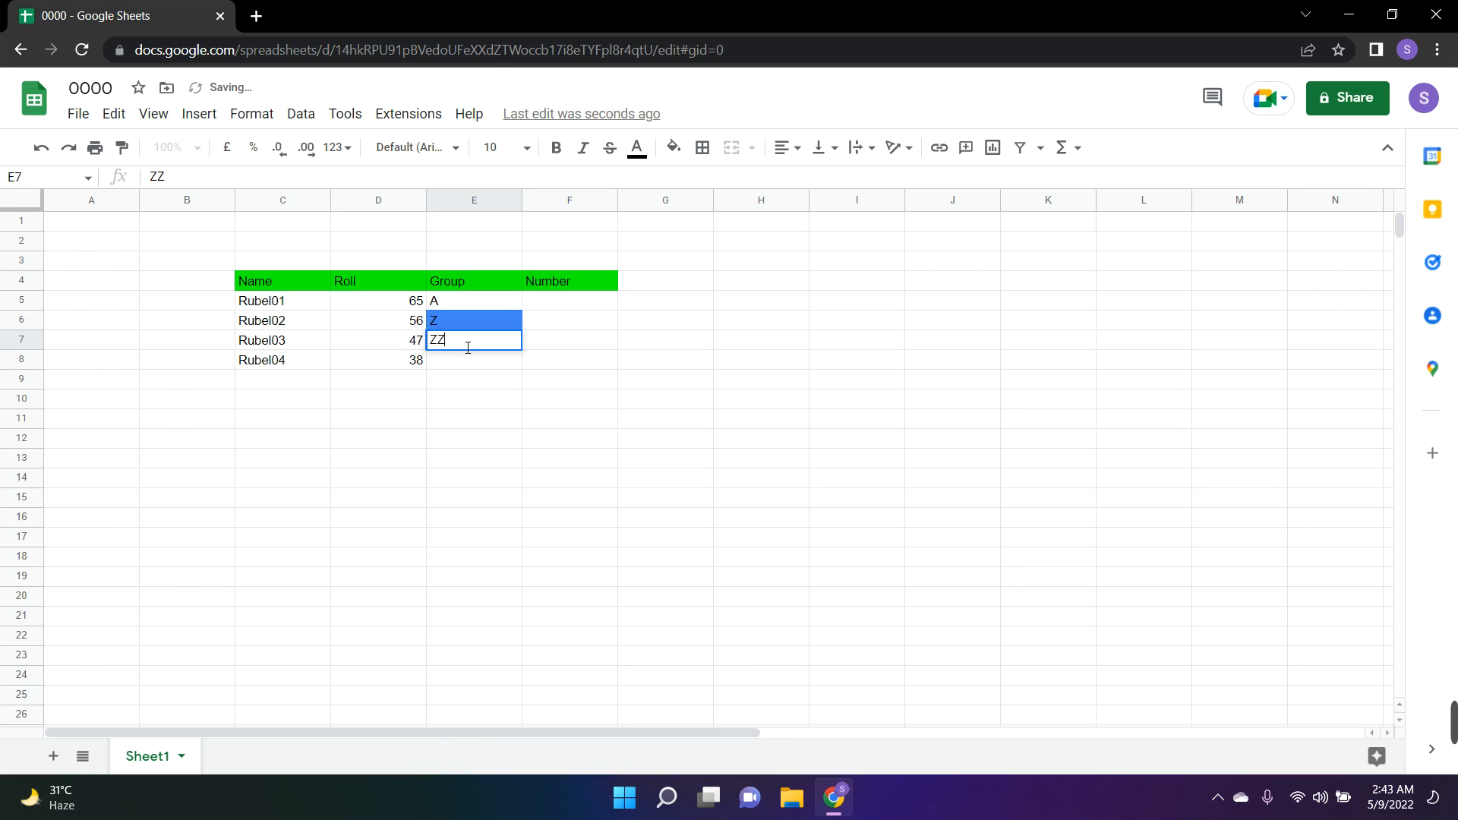
{"action": "key", "text": "BackSpace"}
{"action": "key", "text": "BackSpace"}
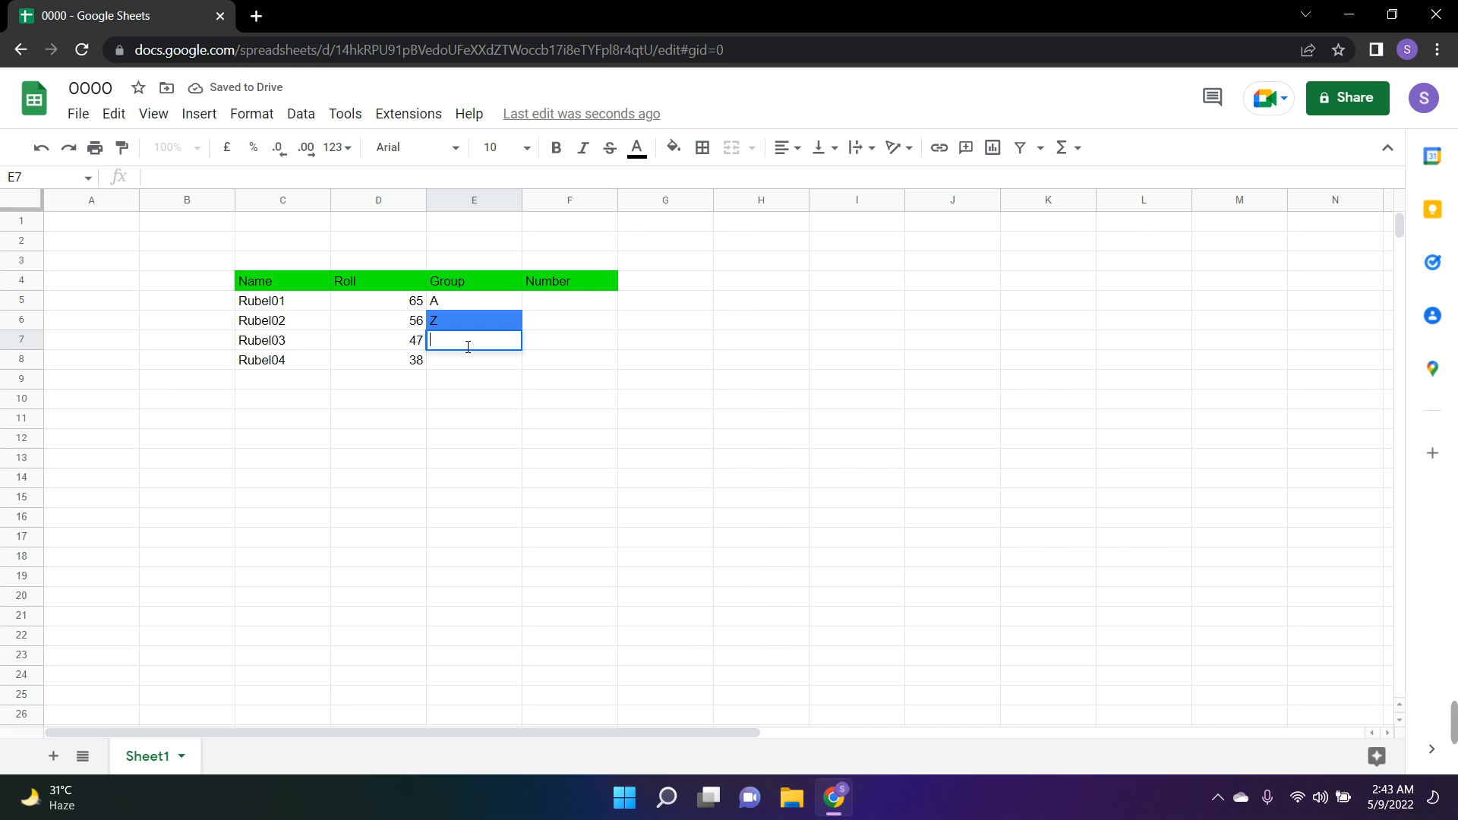
{"action": "left_click", "coordinate": [462, 380]}
{"action": "key", "text": "ctrl+z"}
{"action": "key", "text": "ctrl+z"}
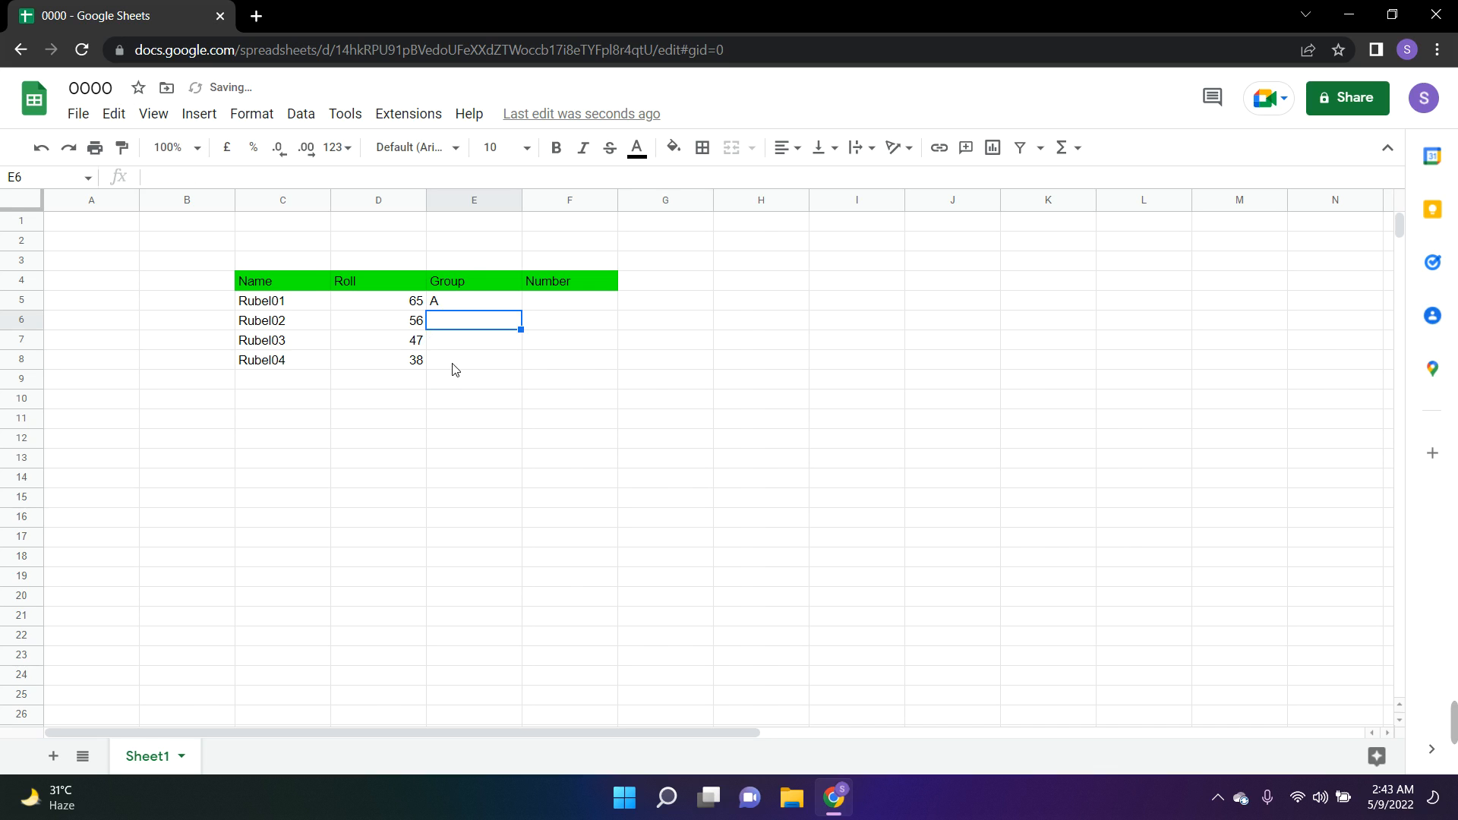
Enter the group letters B, C and D in cells E6, E7 and E8
{"action": "type", "text": "B"}
{"action": "key", "text": "Return"}
{"action": "type", "text": "C"}
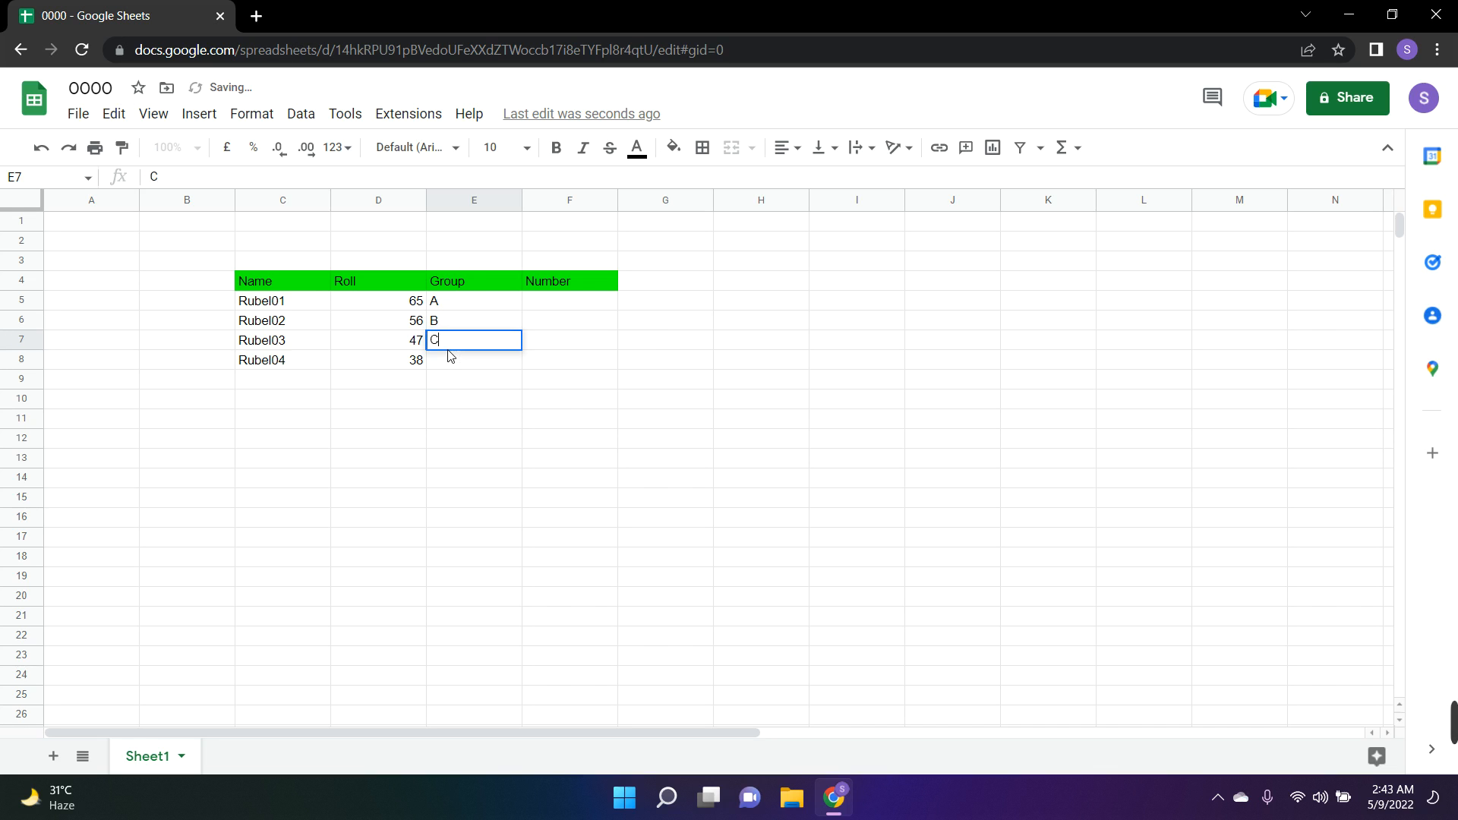
{"action": "right_click", "coordinate": [449, 369]}
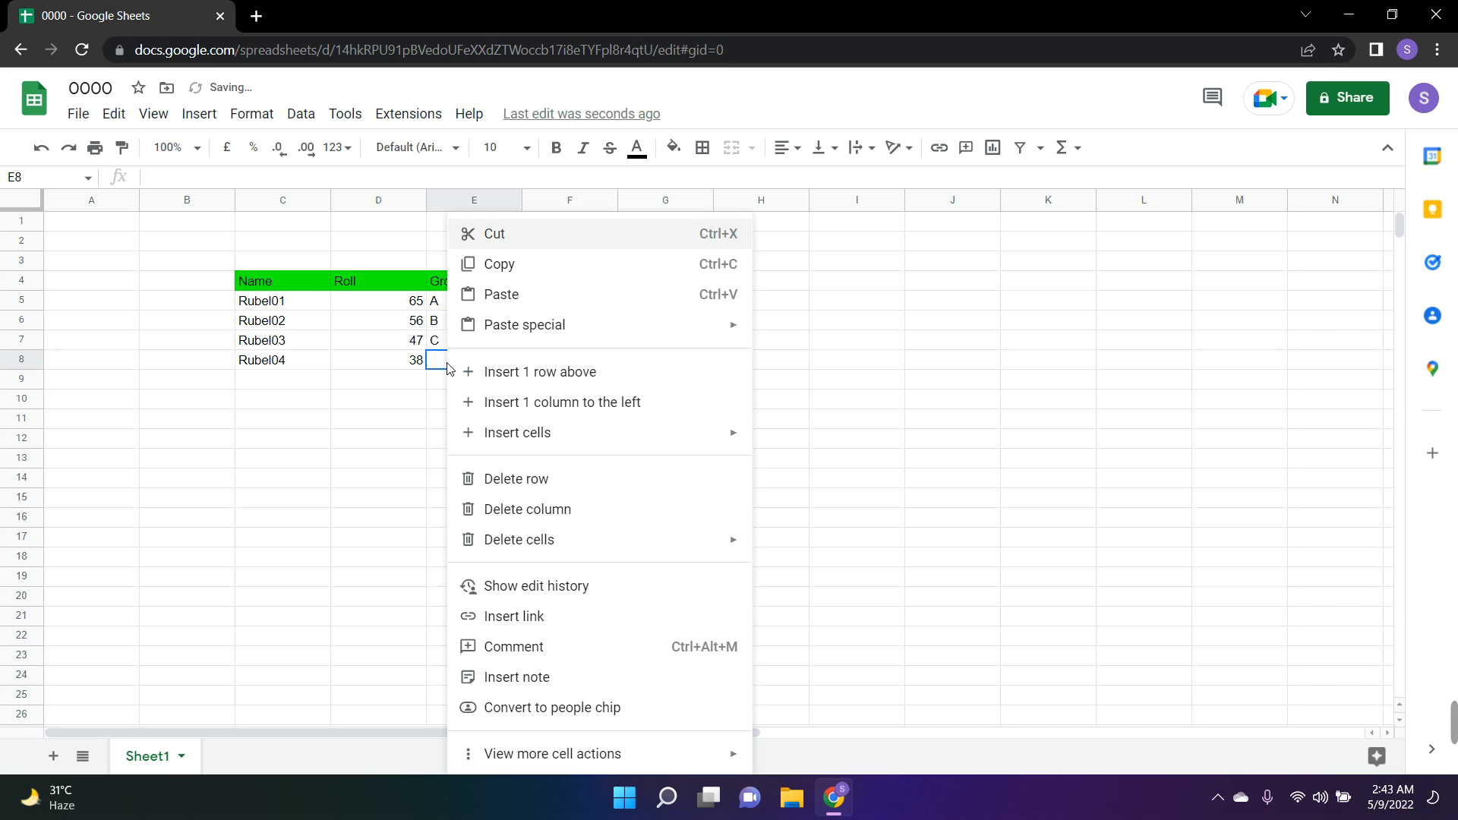
{"action": "right_click", "coordinate": [433, 384]}
{"action": "left_click", "coordinate": [424, 378]}
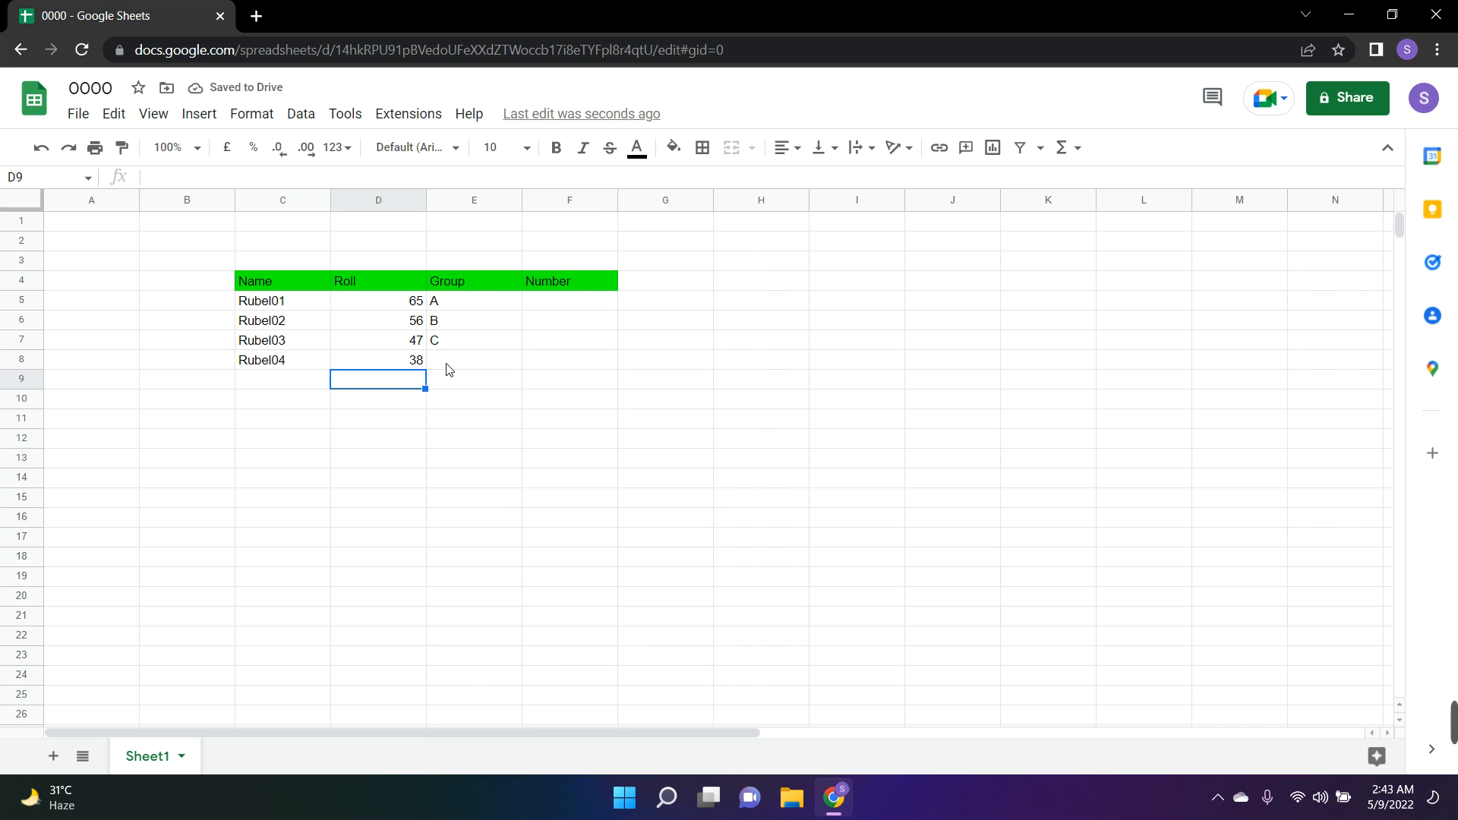
{"action": "right_click", "coordinate": [448, 370]}
{"action": "left_click", "coordinate": [434, 368]}
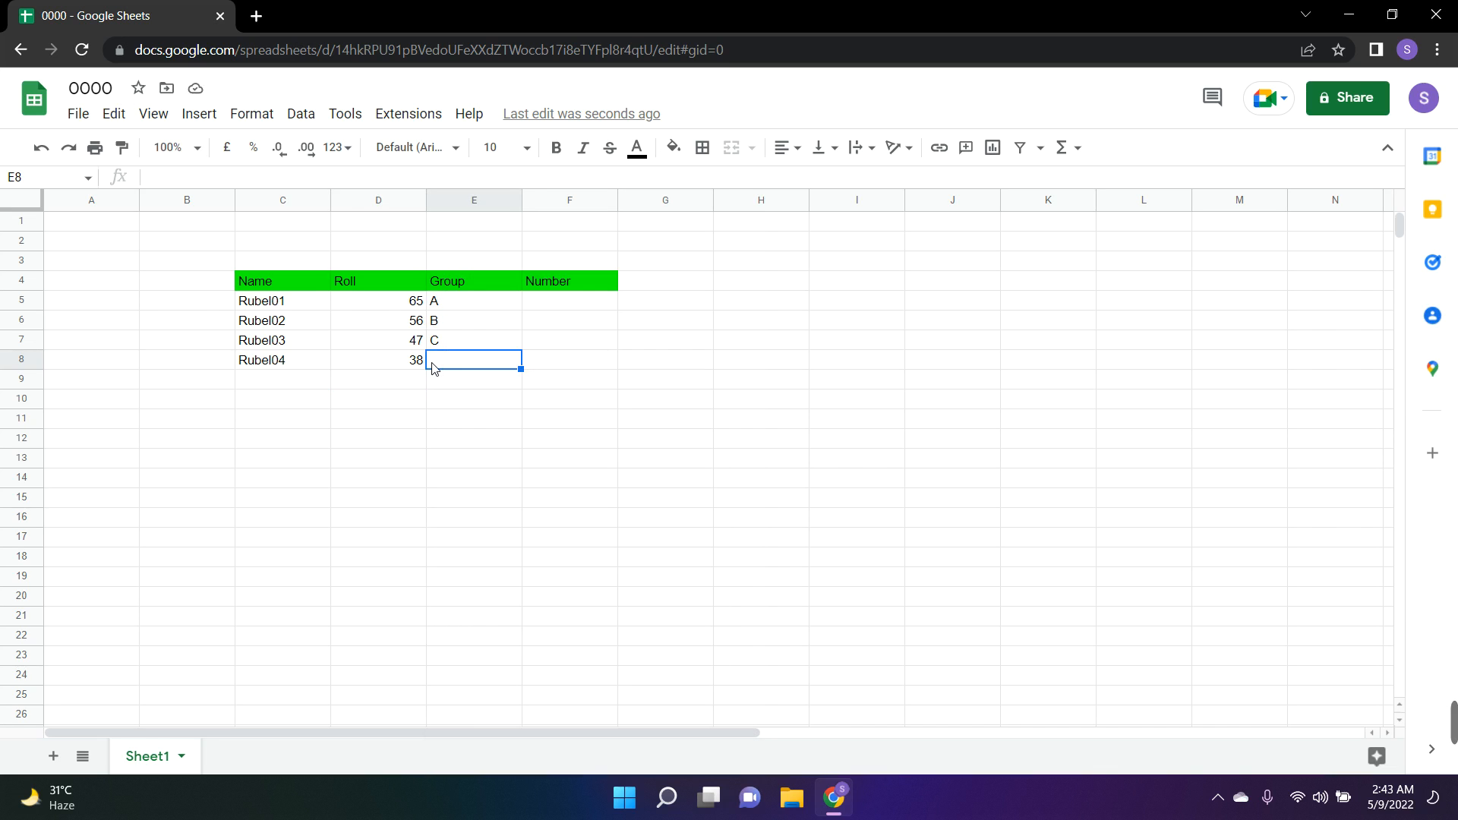
{"action": "type", "text": "D"}
{"action": "key", "text": "Return"}
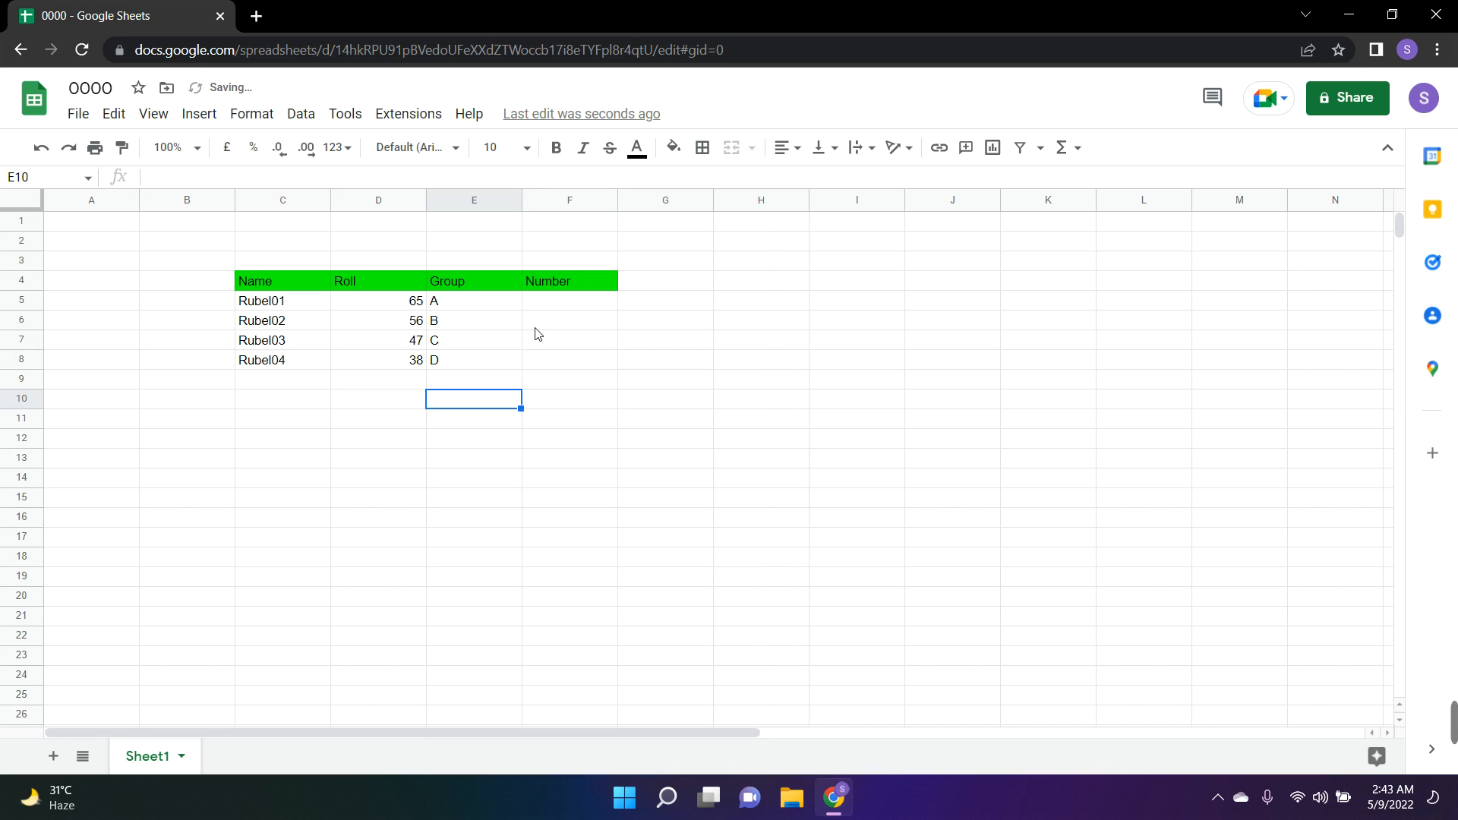
Enter 15462326 in F5 under the Number header and fill it down through F8
{"action": "left_click", "coordinate": [537, 306]}
{"action": "type", "text": "15462326"}
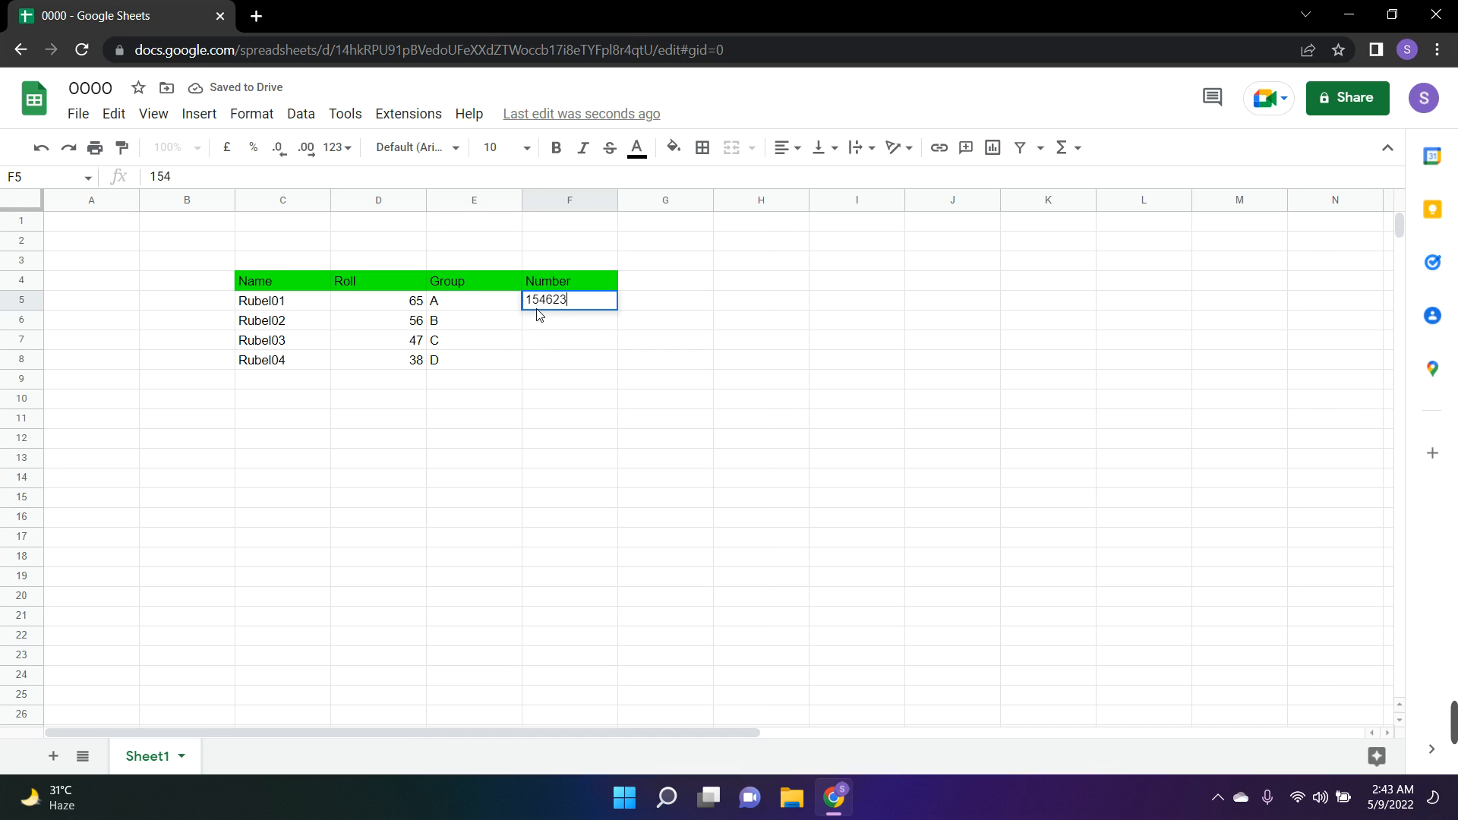
{"action": "right_click", "coordinate": [585, 317]}
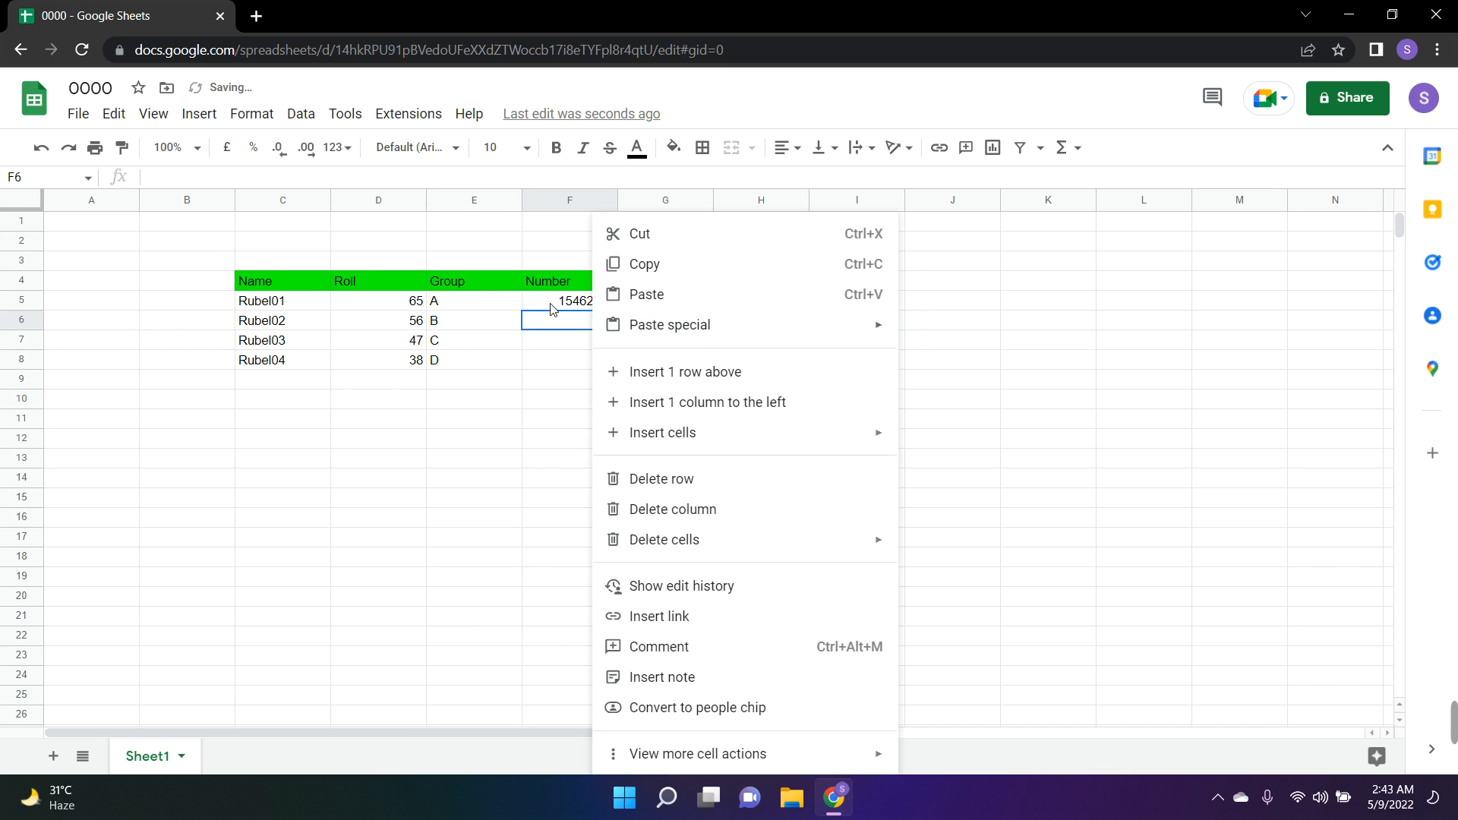
{"action": "key", "text": "Escape"}
{"action": "left_click_drag", "start_coordinate": [619, 319], "coordinate": [636, 369]}
{"action": "left_click", "coordinate": [547, 380]}
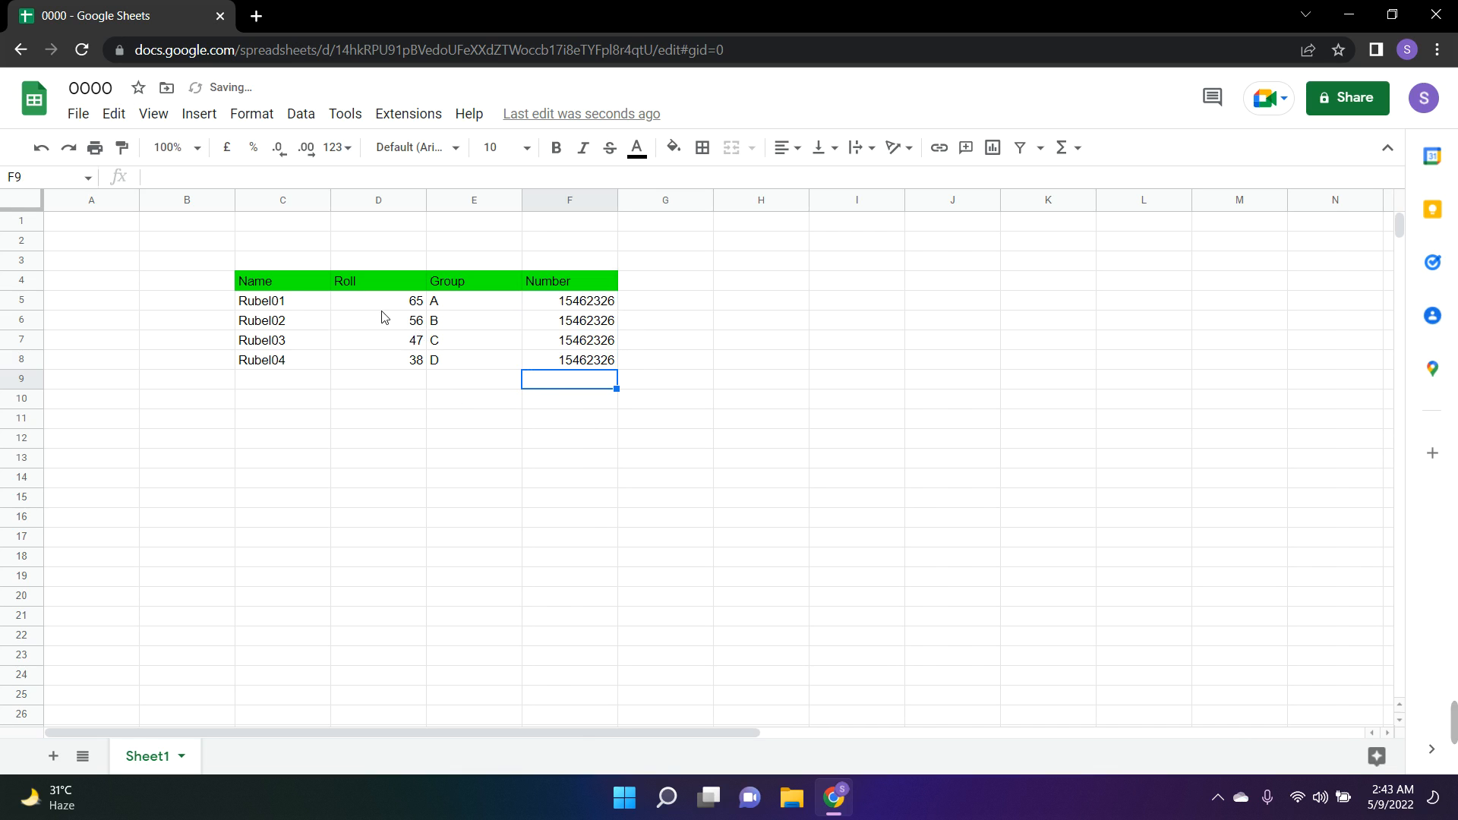
Move the green header cells C4:F4 one column to the left so that they start at B4
{"action": "left_click_drag", "start_coordinate": [279, 287], "coordinate": [566, 293]}
{"action": "right_click", "coordinate": [361, 290]}
{"action": "left_click", "coordinate": [261, 400]}
{"action": "right_click", "coordinate": [566, 293]}
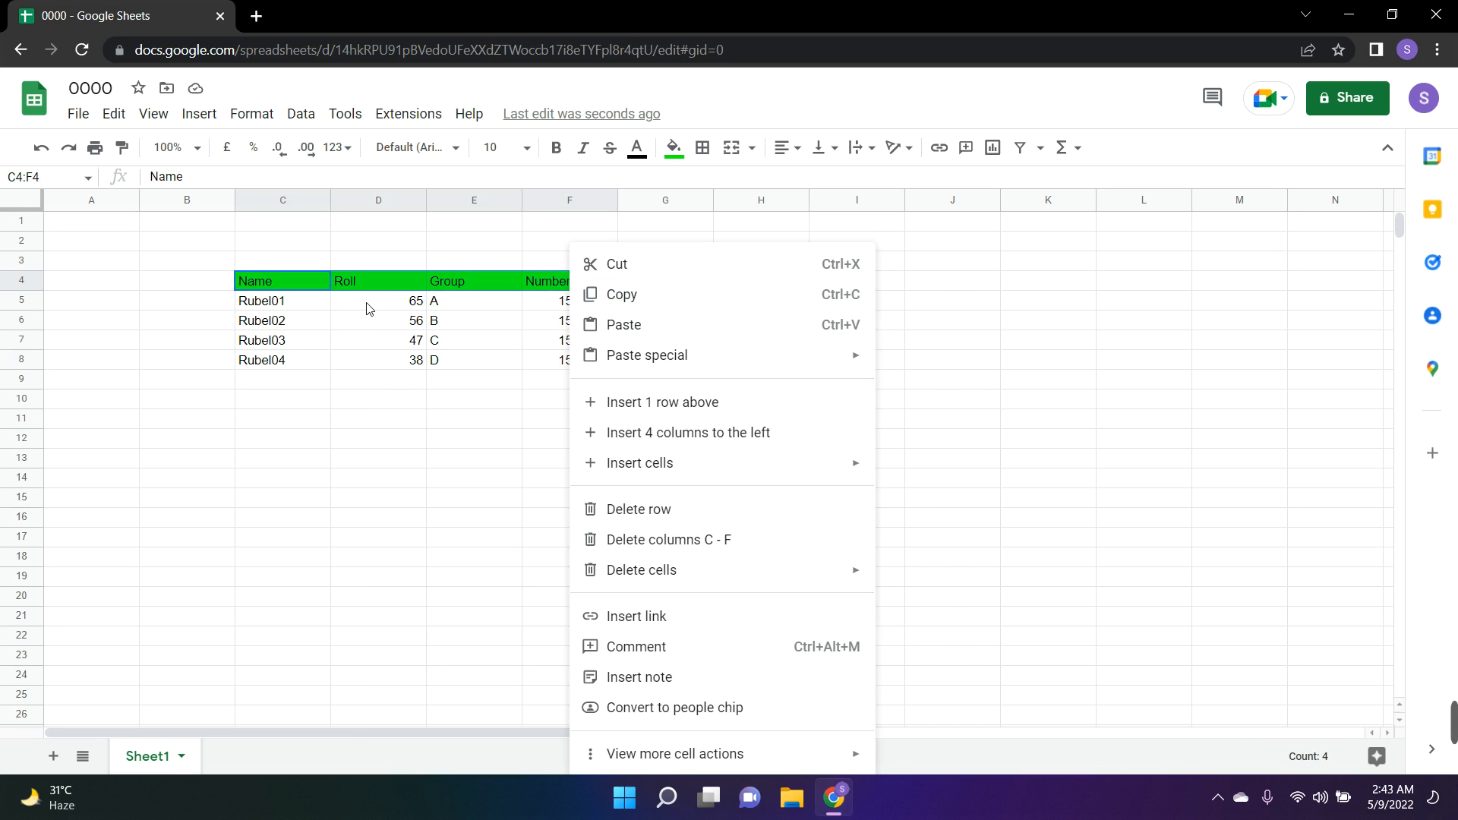
{"action": "key", "text": "ctrl+c"}
{"action": "right_click", "coordinate": [229, 285]}
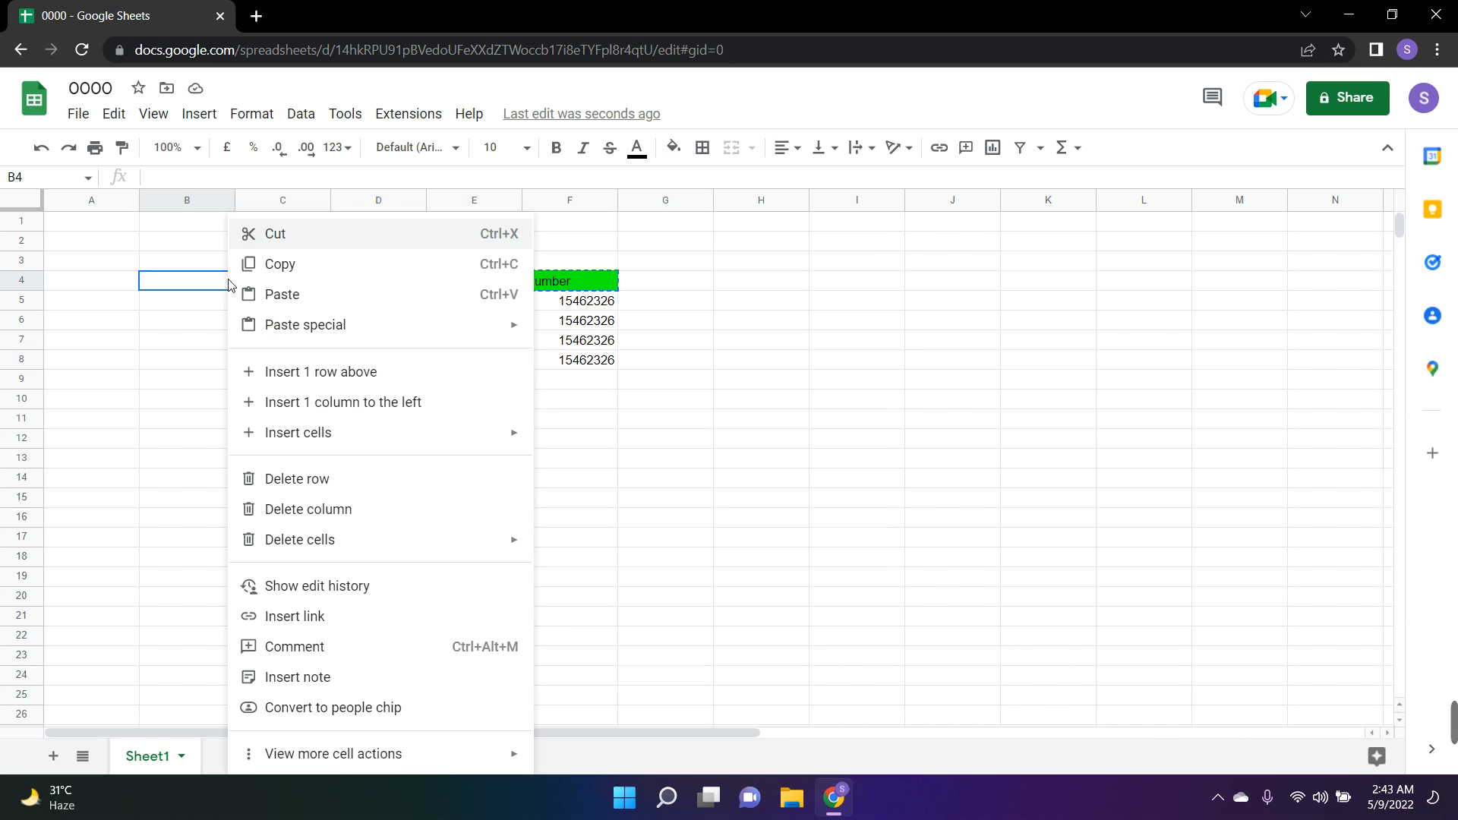
{"action": "right_click", "coordinate": [215, 287]}
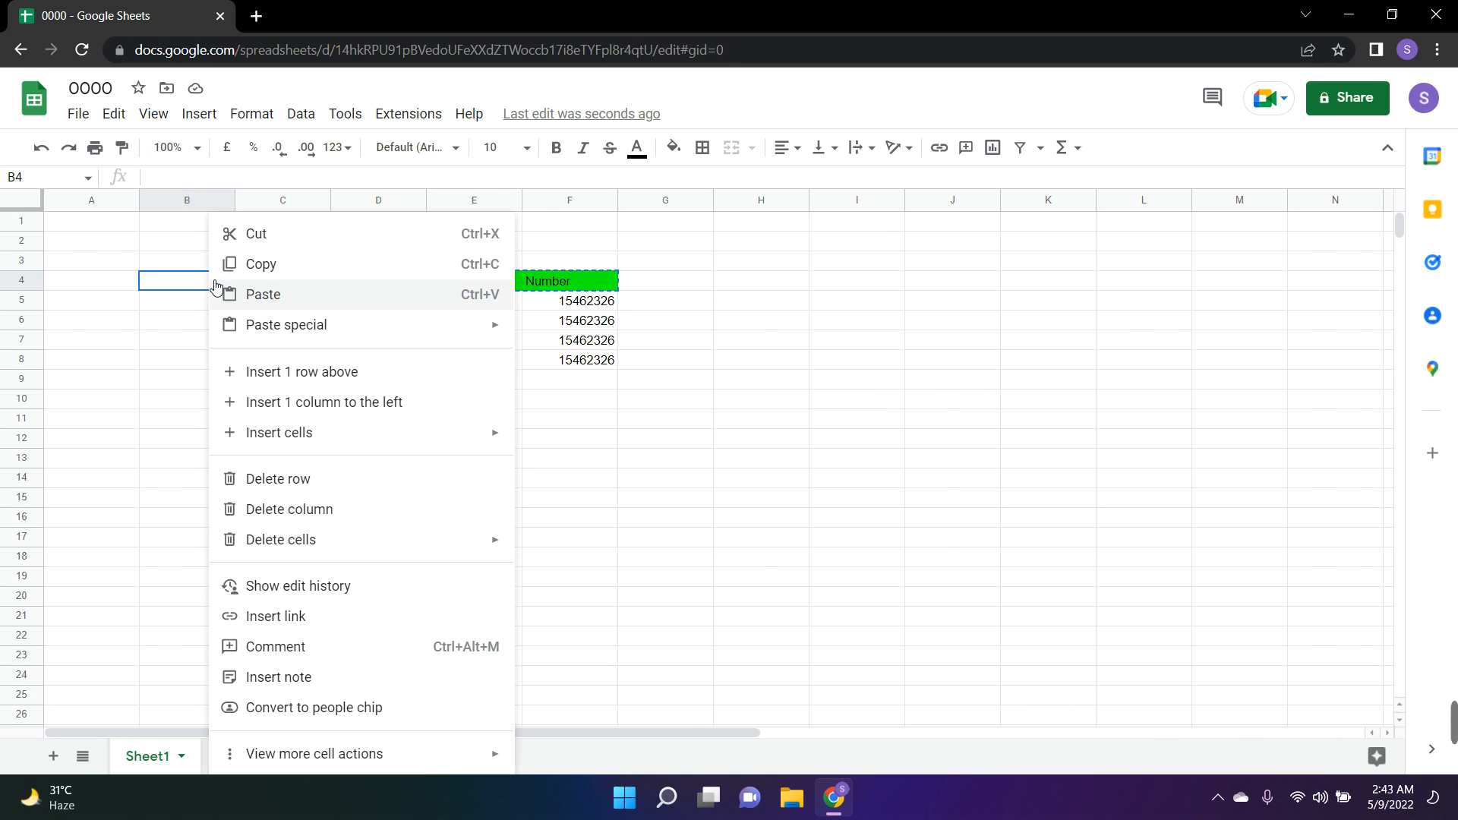
{"action": "left_click", "coordinate": [215, 289]}
{"action": "left_click", "coordinate": [181, 402]}
{"action": "right_click", "coordinate": [180, 403]}
{"action": "left_click", "coordinate": [694, 380]}
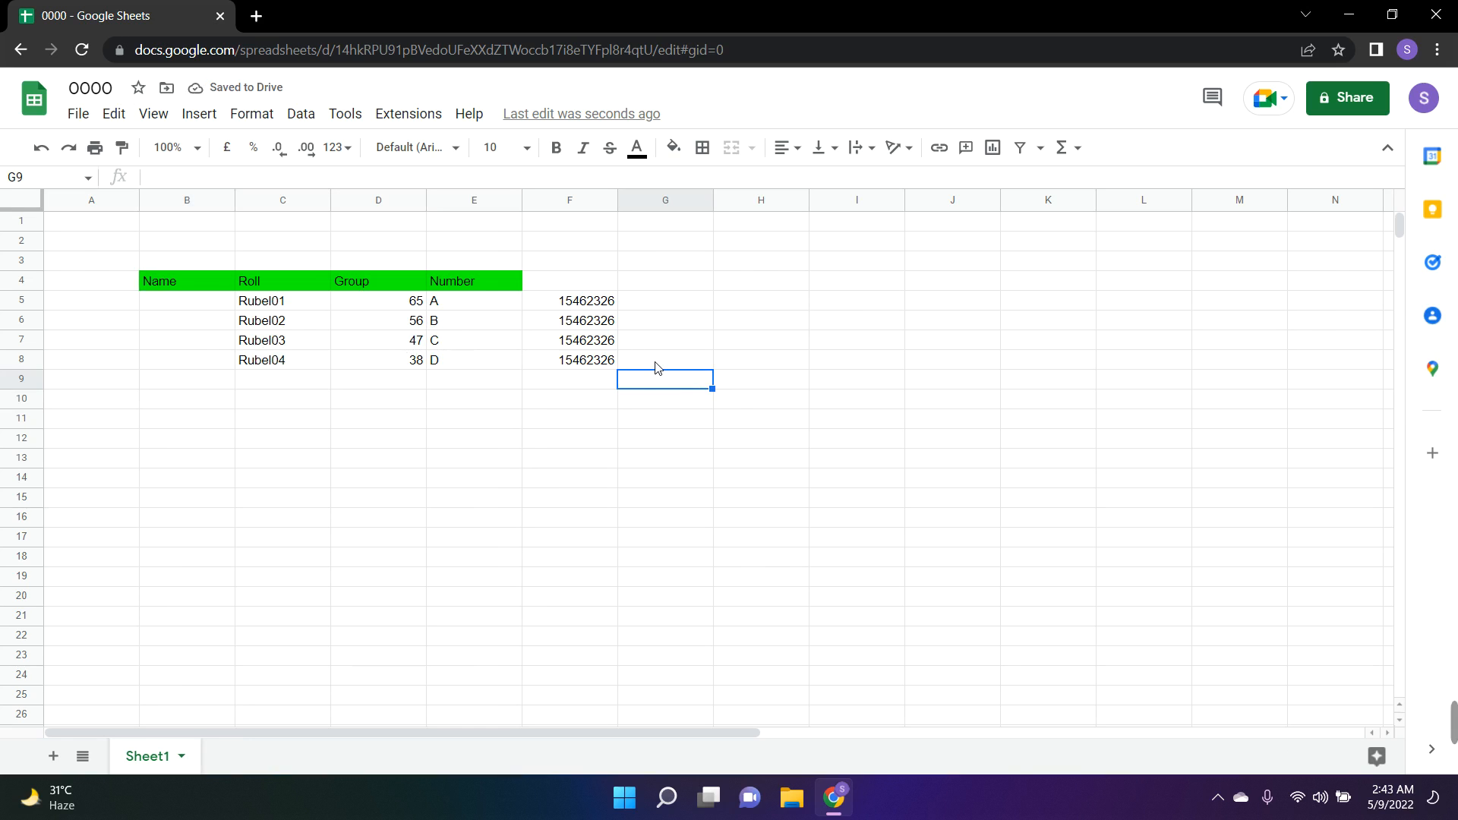
Insert a cell at B4 and shift the header cells right so they line up with their data columns
{"action": "left_click", "coordinate": [274, 280]}
{"action": "left_click", "coordinate": [370, 291]}
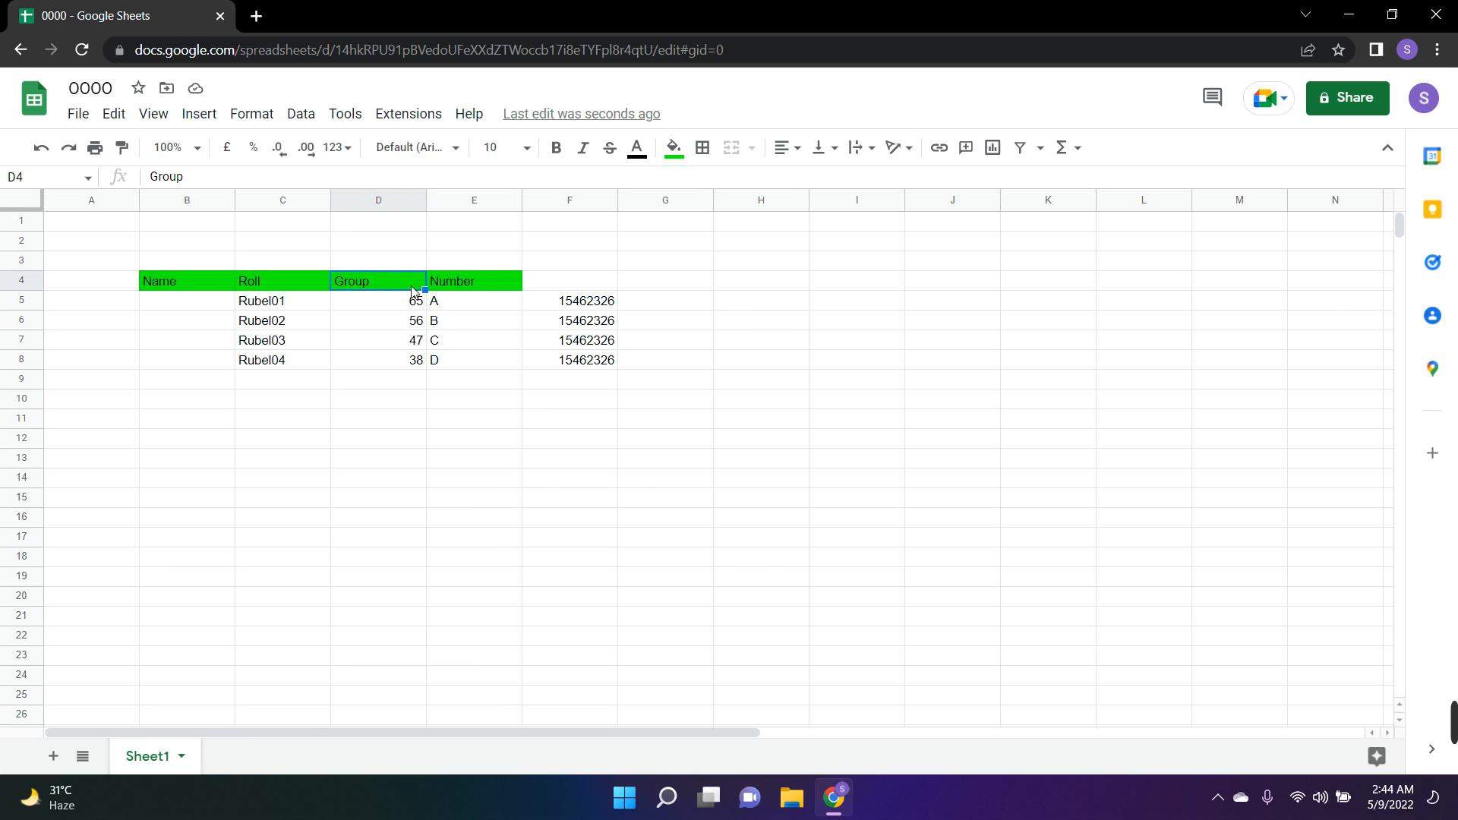
{"action": "left_click", "coordinate": [449, 280]}
{"action": "left_click", "coordinate": [540, 286]}
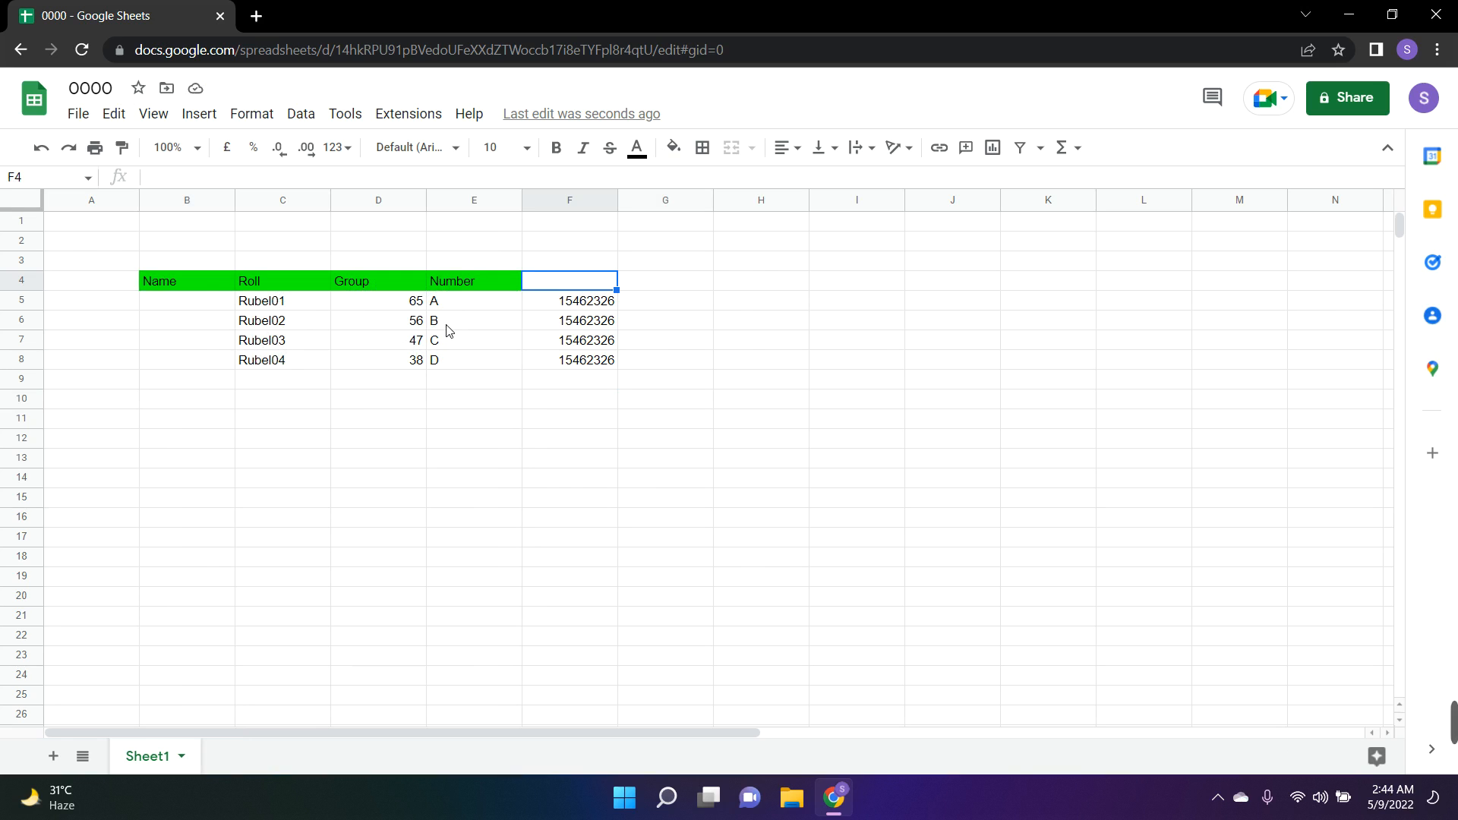
{"action": "left_click", "coordinate": [206, 287]}
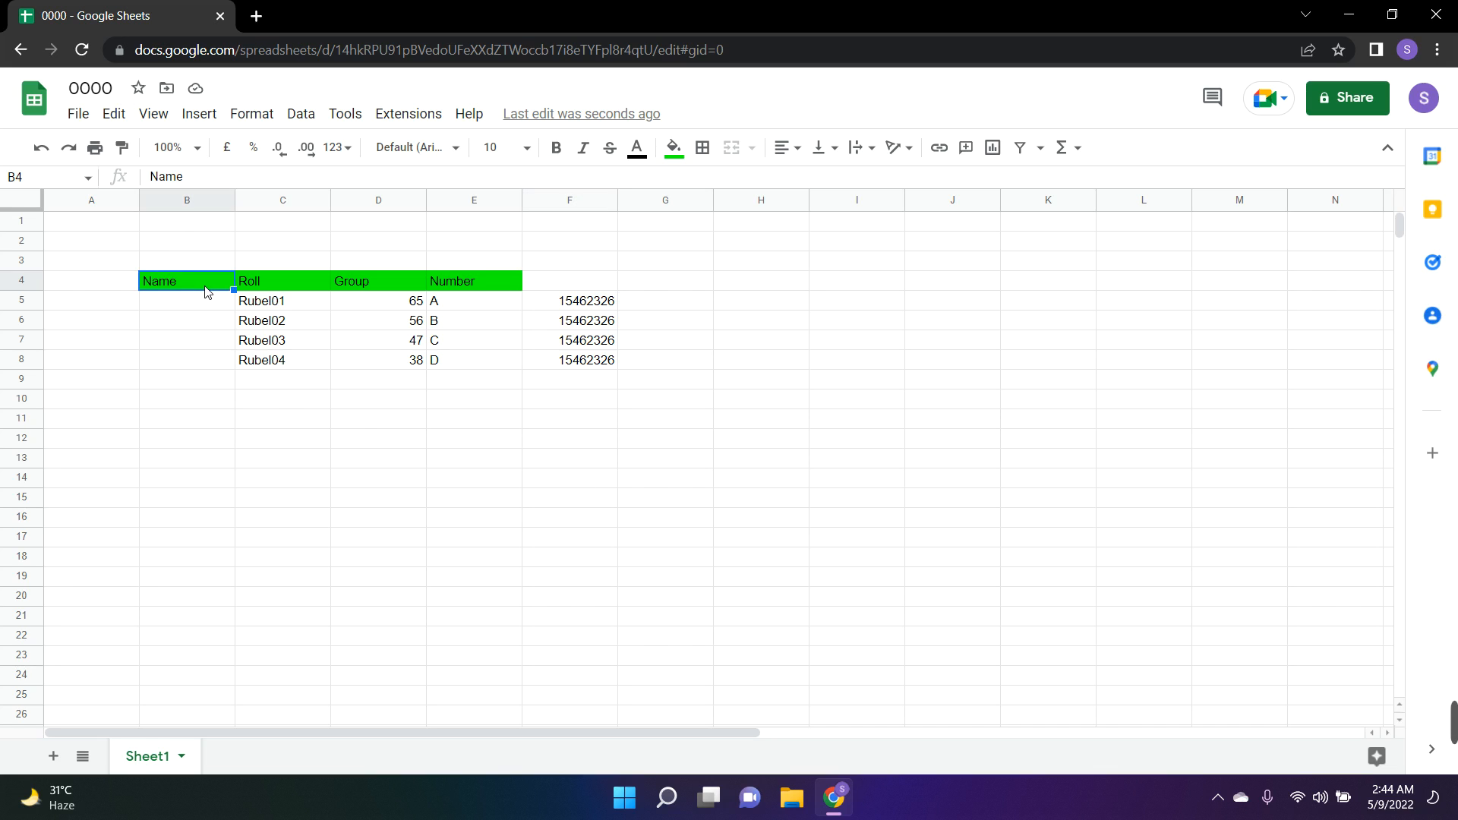
{"action": "left_click", "coordinate": [199, 114]}
{"action": "left_click", "coordinate": [199, 114]}
{"action": "left_click", "coordinate": [199, 114]}
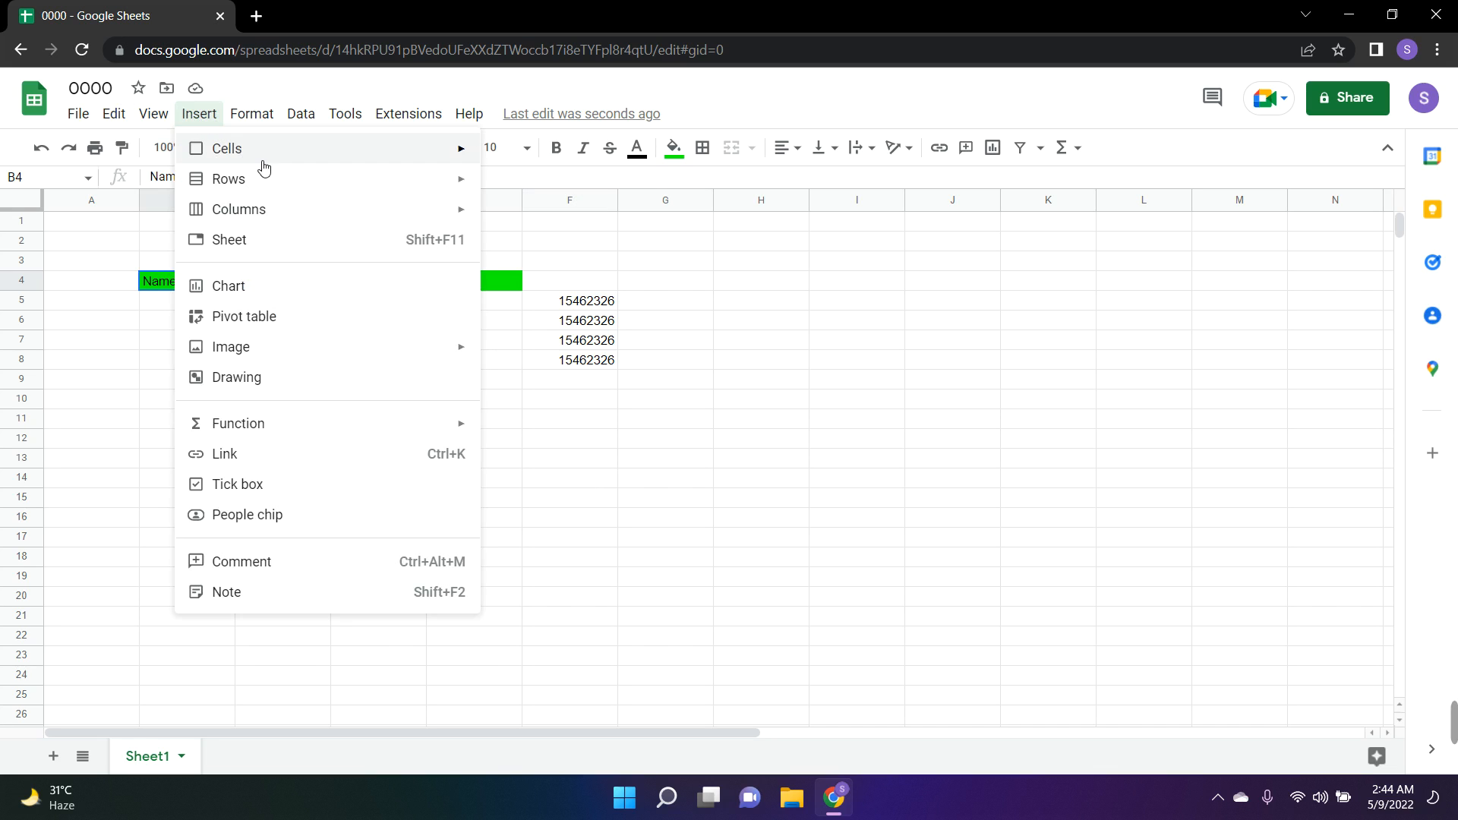
{"action": "mouse_move", "coordinate": [331, 168]}
{"action": "left_click", "coordinate": [554, 155]}
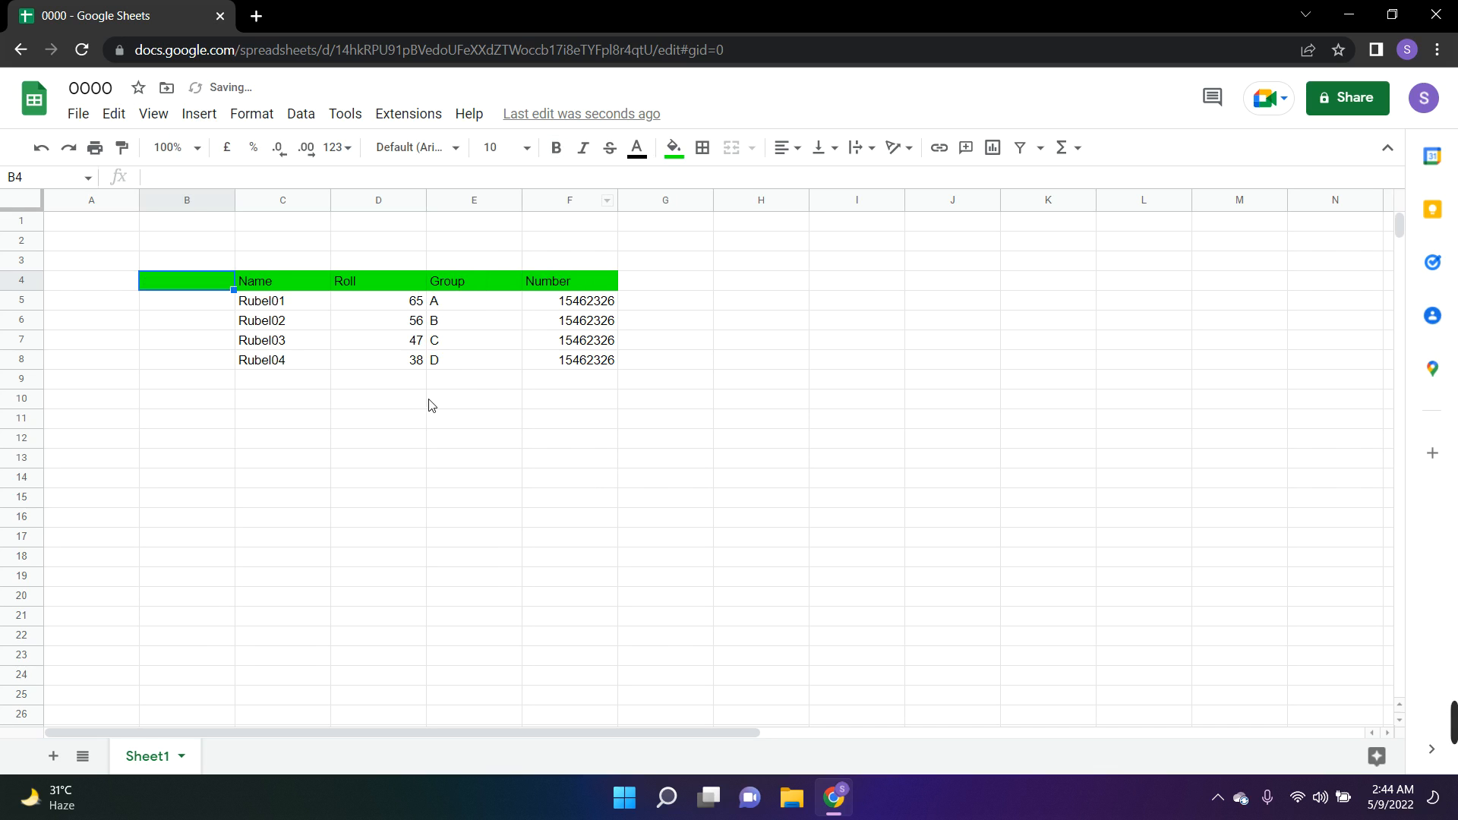
{"action": "left_click", "coordinate": [456, 399]}
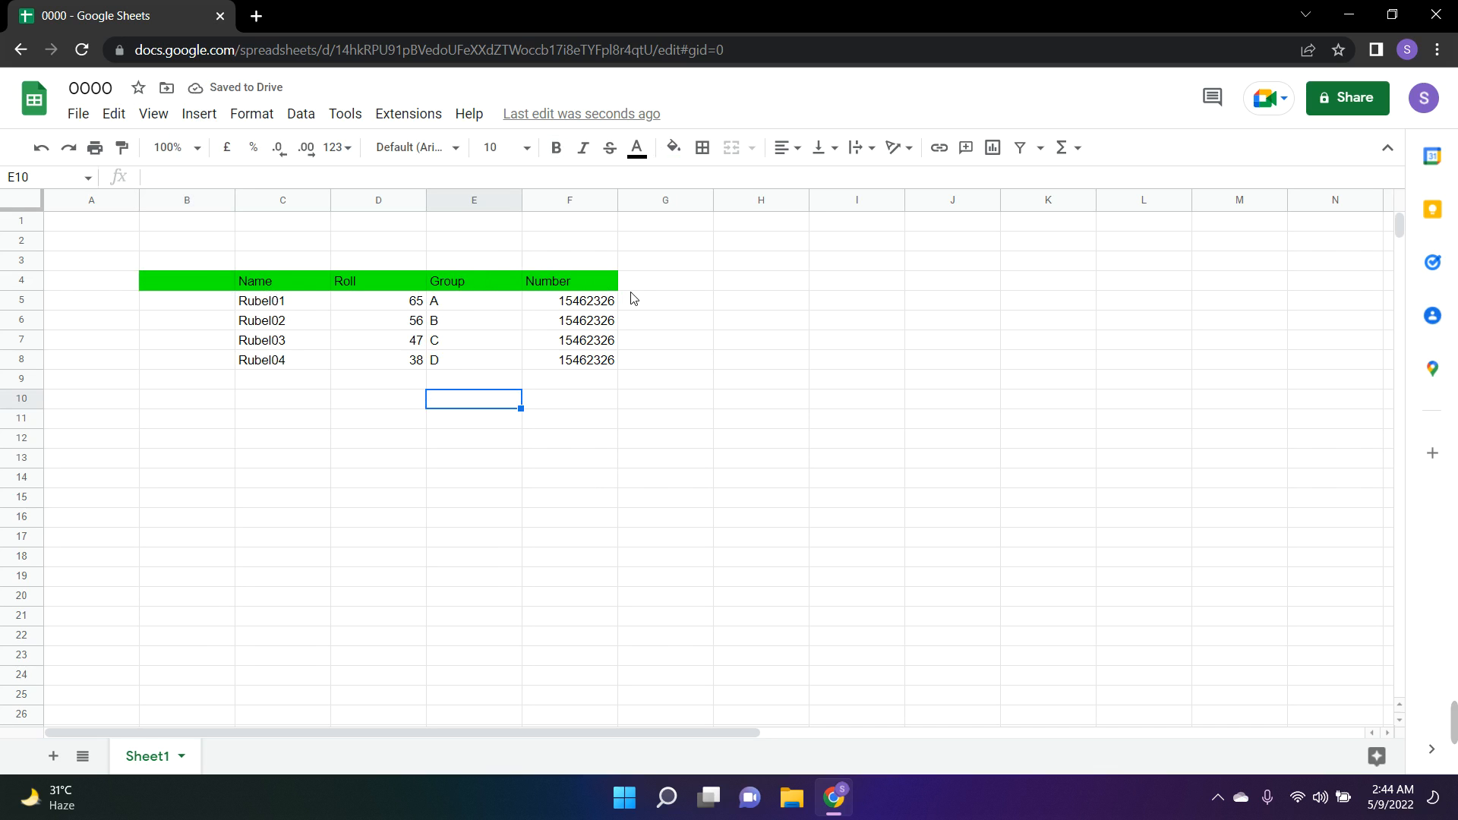
Remove the green fill from the empty cell B4 beside the Name header
{"action": "left_click", "coordinate": [202, 264]}
{"action": "left_click_drag", "start_coordinate": [235, 272], "coordinate": [247, 299]}
{"action": "left_click_drag", "start_coordinate": [149, 425], "coordinate": [135, 426]}
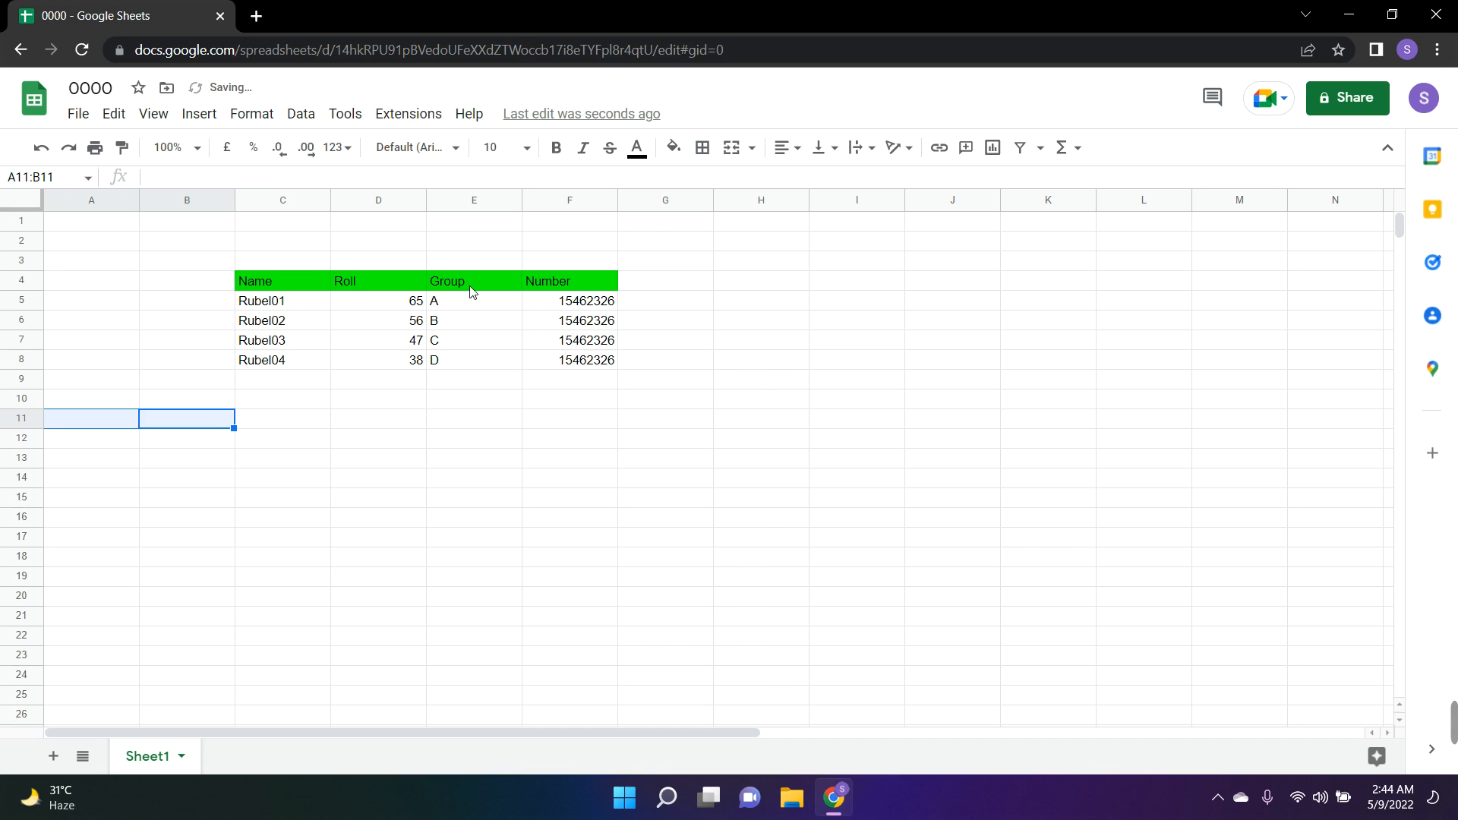
Examine the available options for inserting cells and shifting existing ones
{"action": "mouse_move", "coordinate": [1456, 739]}
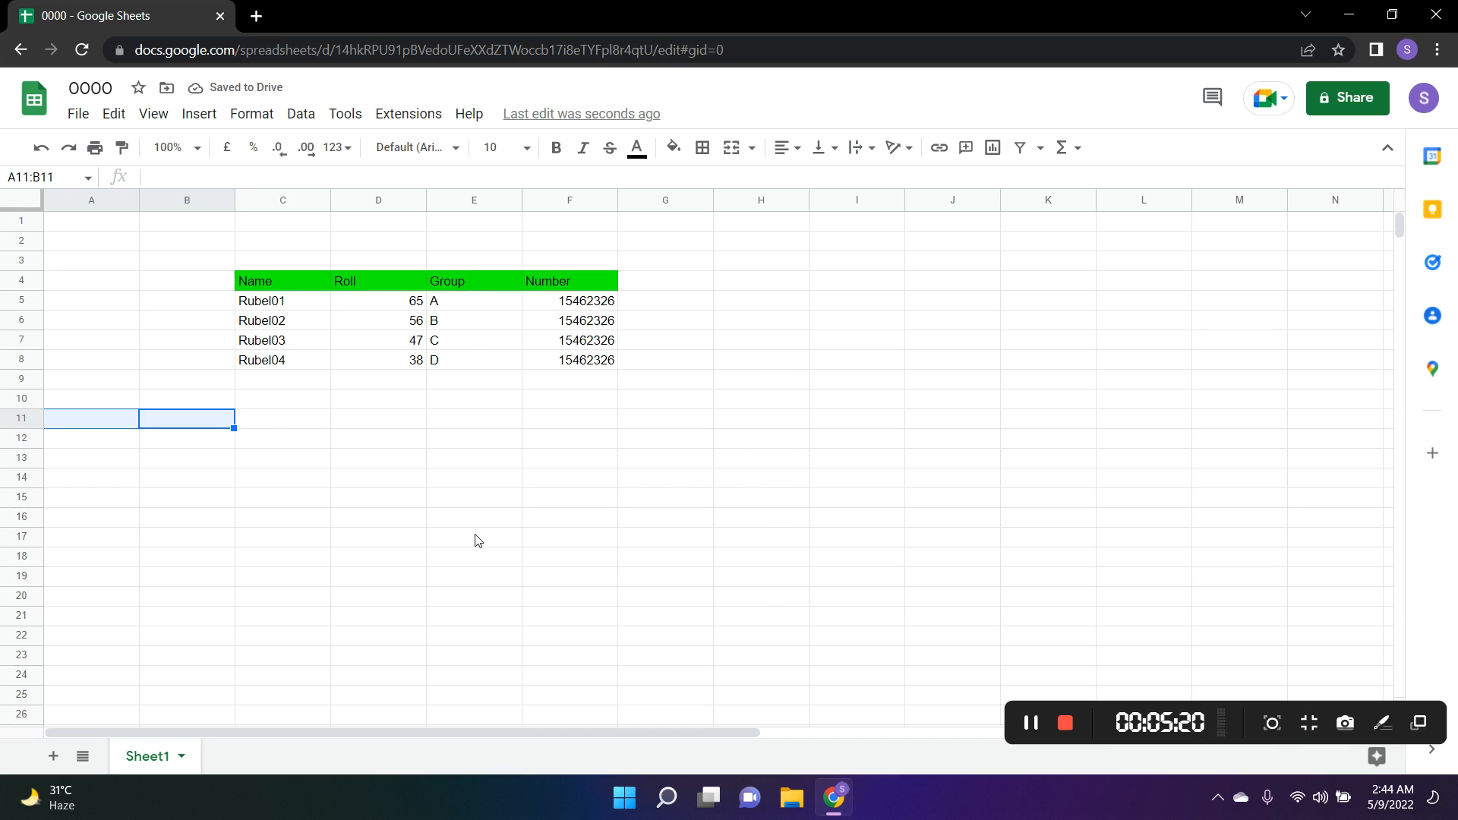
{"action": "left_click", "coordinate": [480, 480]}
{"action": "left_click", "coordinate": [198, 116]}
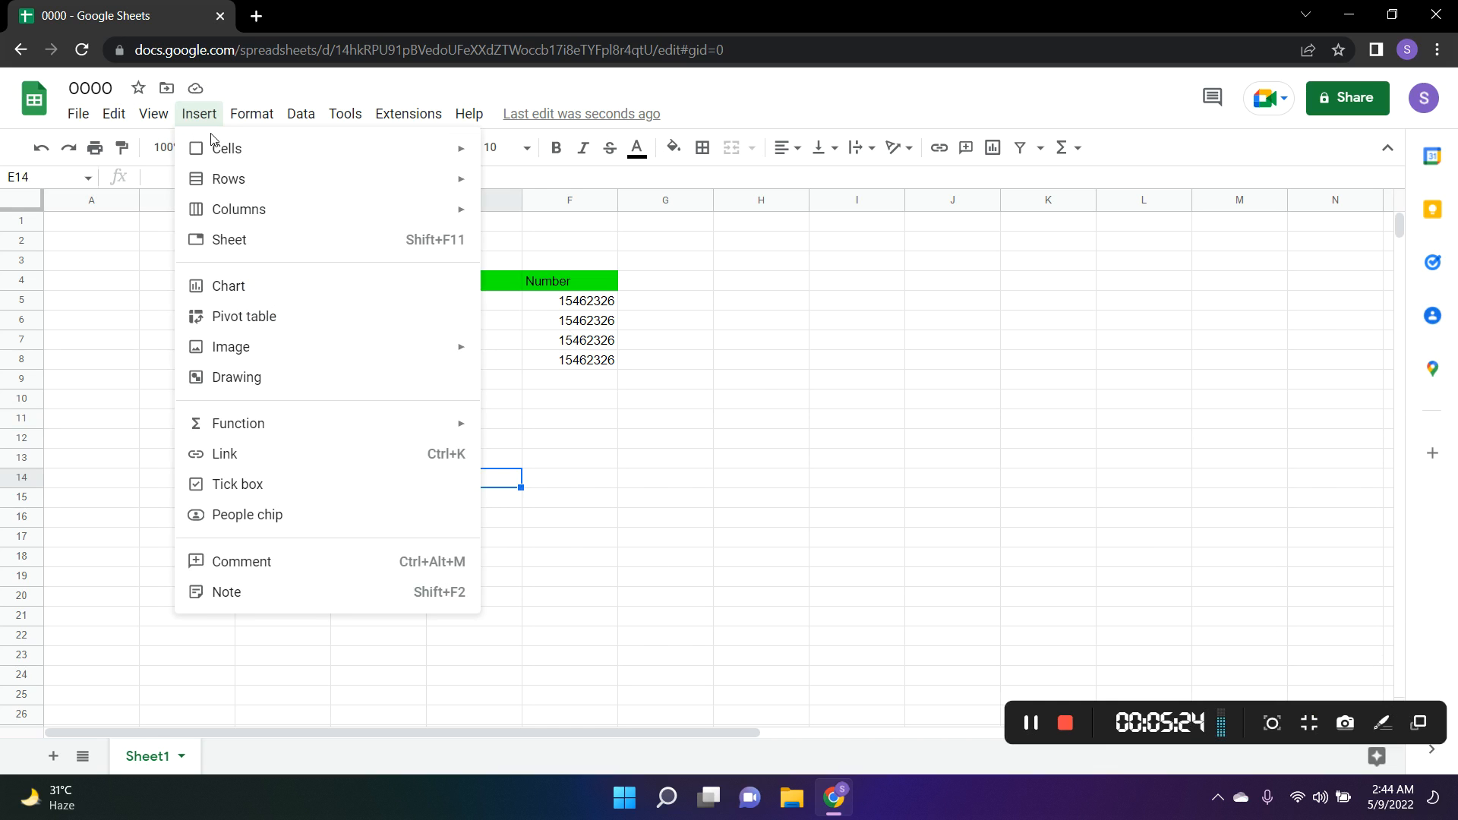
{"action": "mouse_move", "coordinate": [242, 161]}
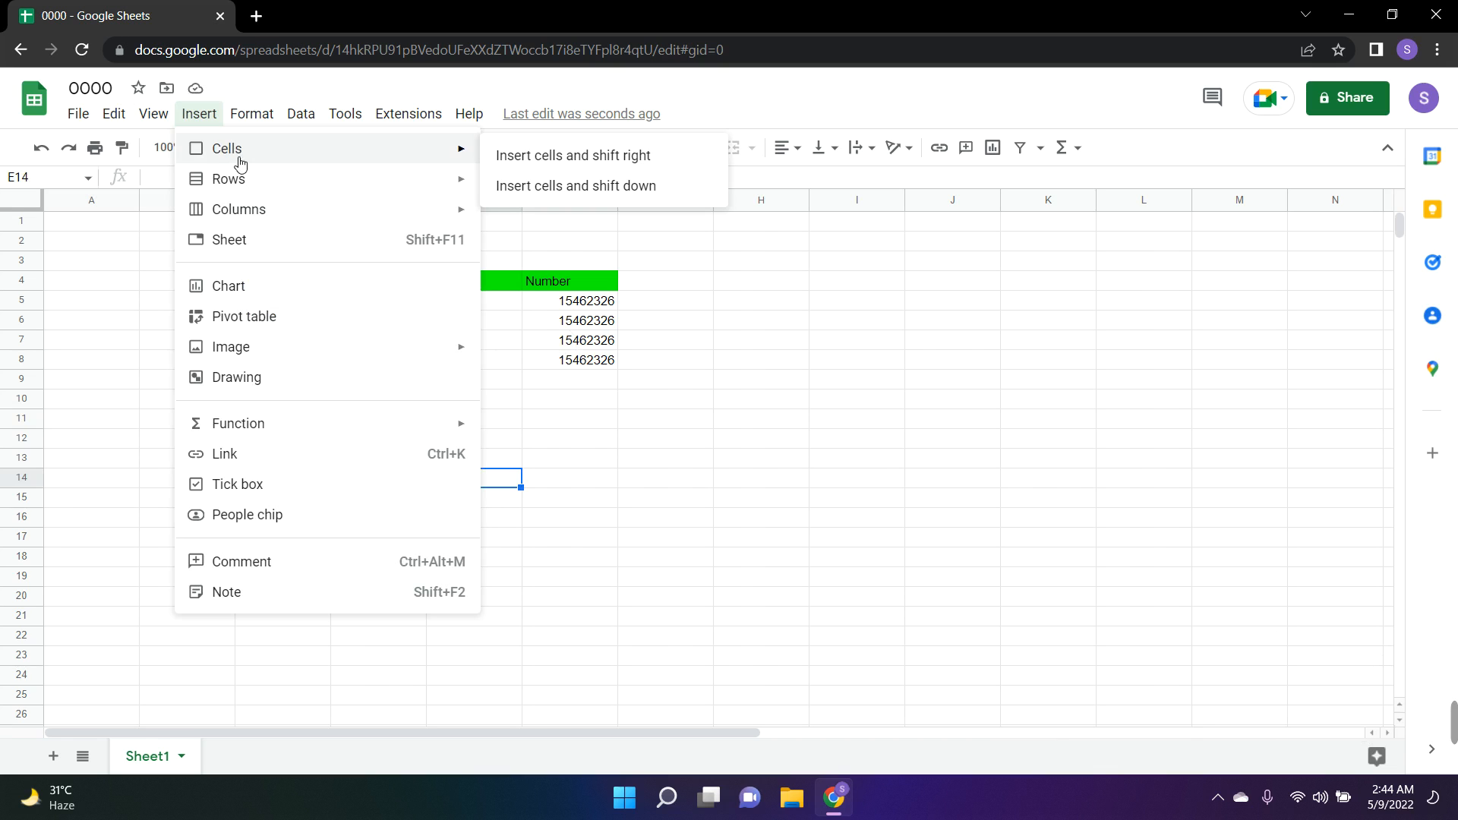
{"action": "left_click", "coordinate": [652, 363]}
{"action": "left_click_drag", "start_coordinate": [295, 280], "coordinate": [572, 360]}
{"action": "right_click", "coordinate": [571, 364]}
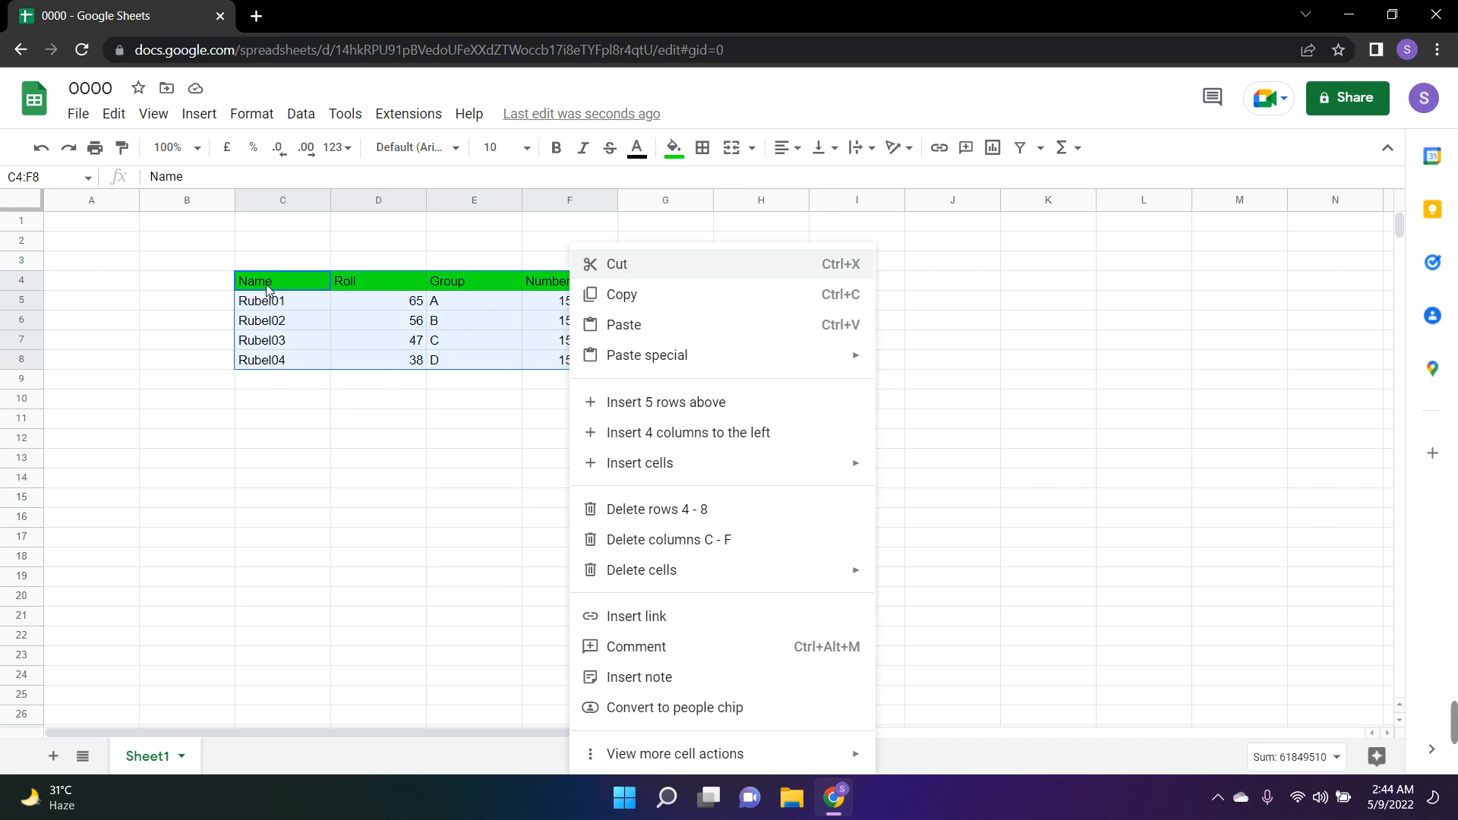
{"action": "left_click_drag", "start_coordinate": [266, 286], "coordinate": [572, 349]}
{"action": "right_click", "coordinate": [573, 357]}
{"action": "right_click", "coordinate": [447, 393]}
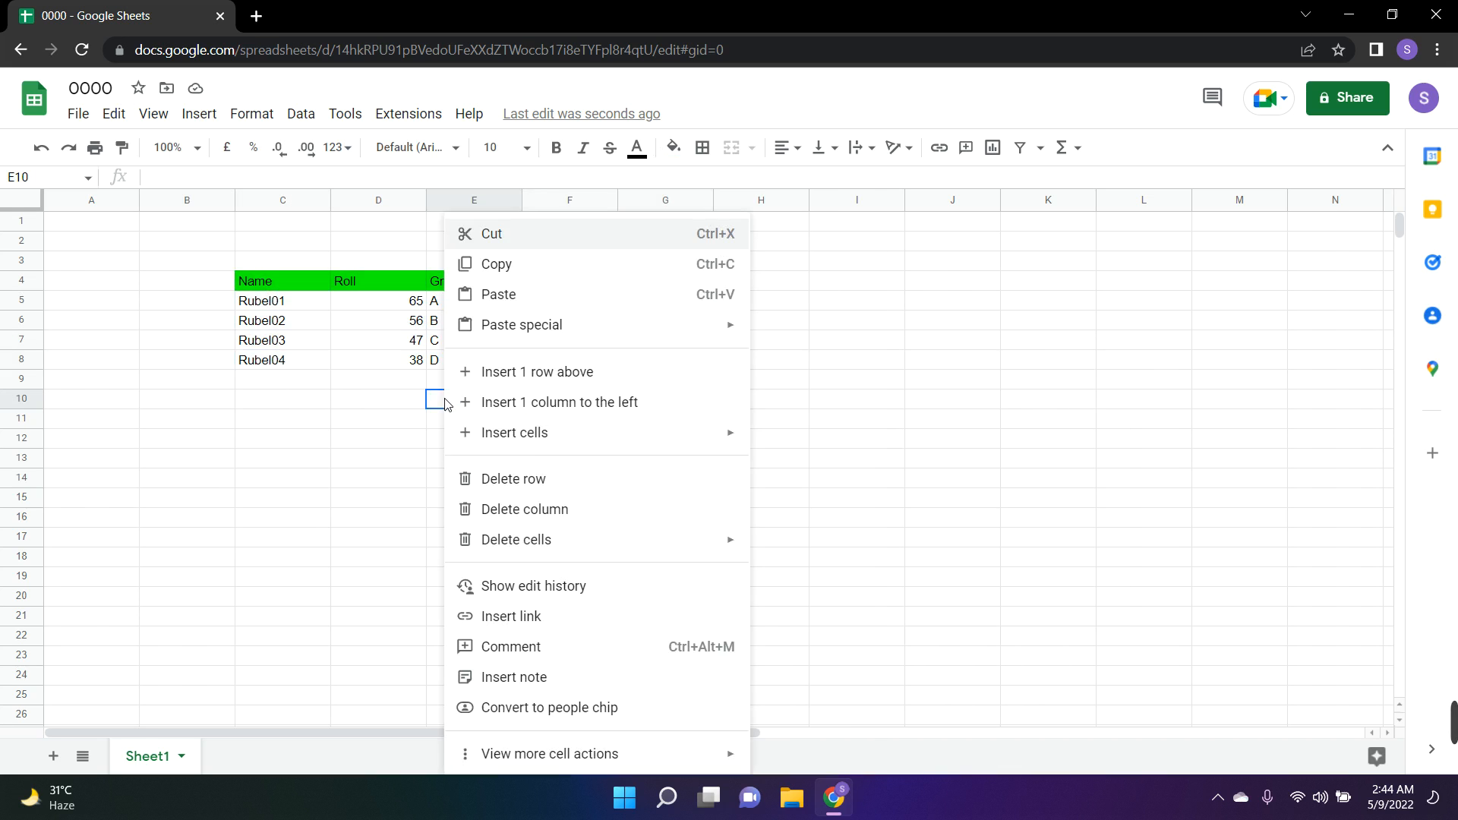
{"action": "right_click", "coordinate": [895, 379]}
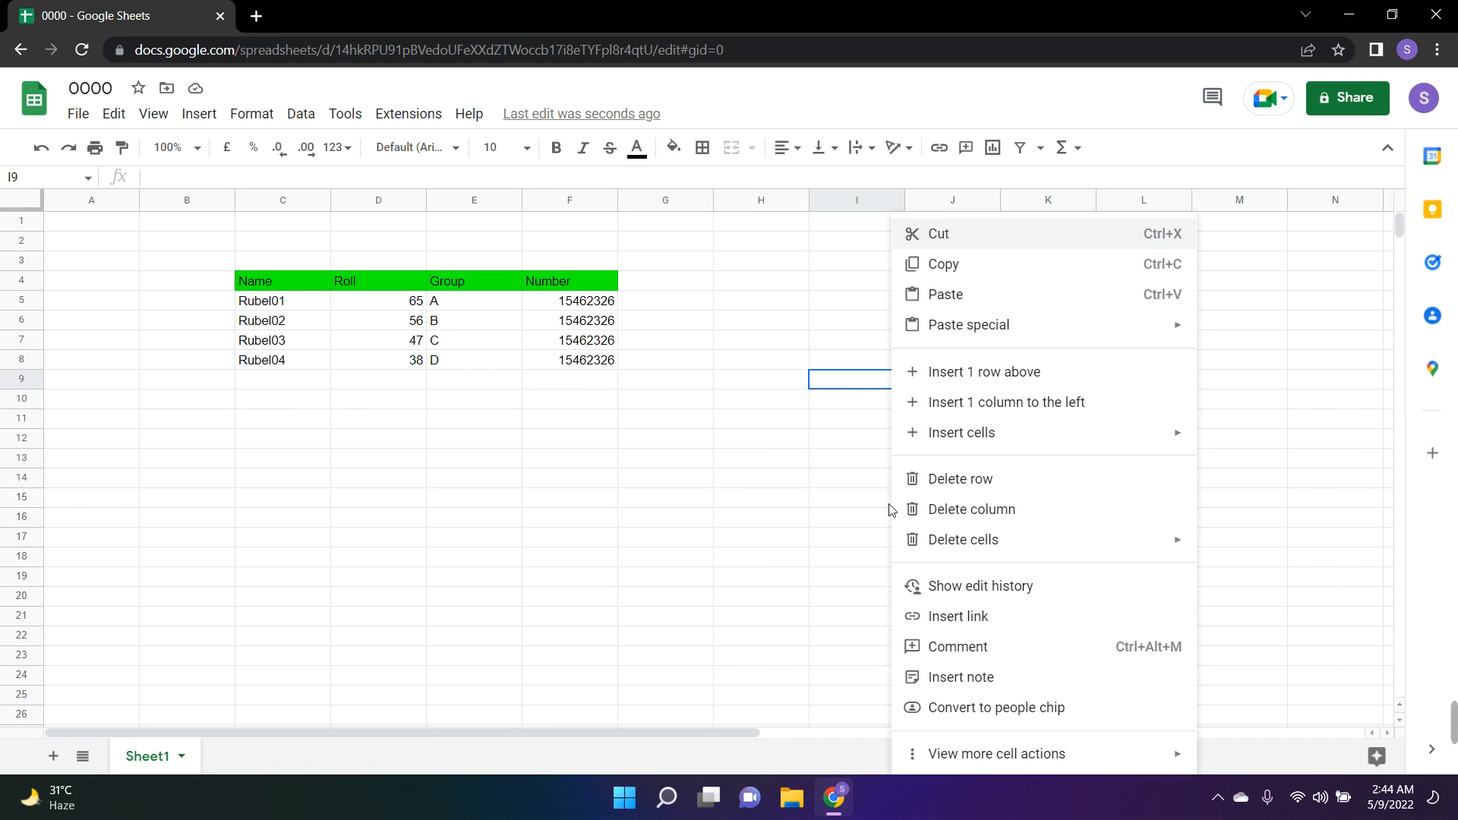
{"action": "left_click", "coordinate": [1246, 465]}
{"action": "mouse_move", "coordinate": [1451, 718]}
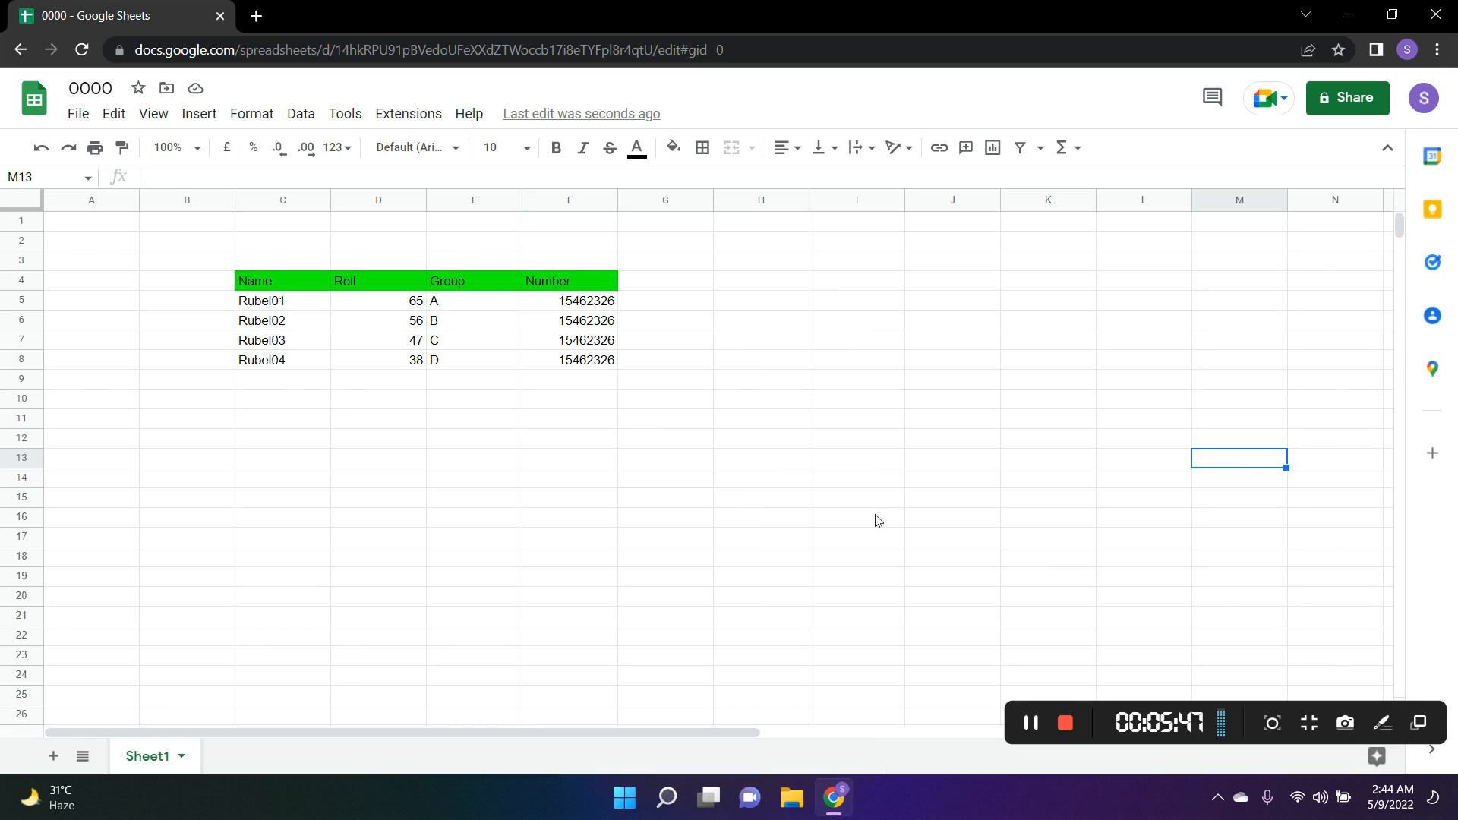
{"action": "left_click", "coordinate": [770, 466]}
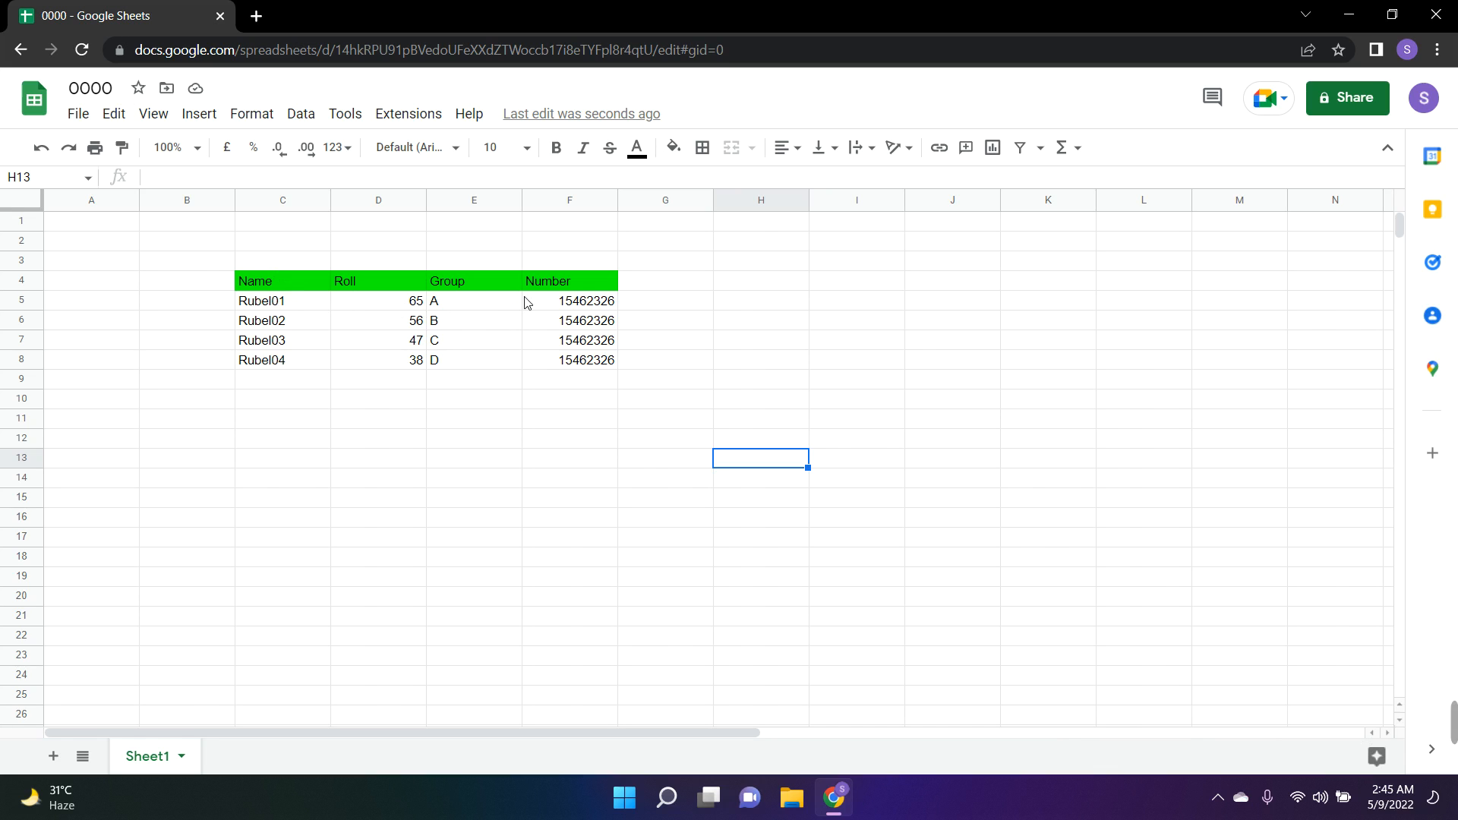
{"action": "mouse_move", "coordinate": [1456, 735]}
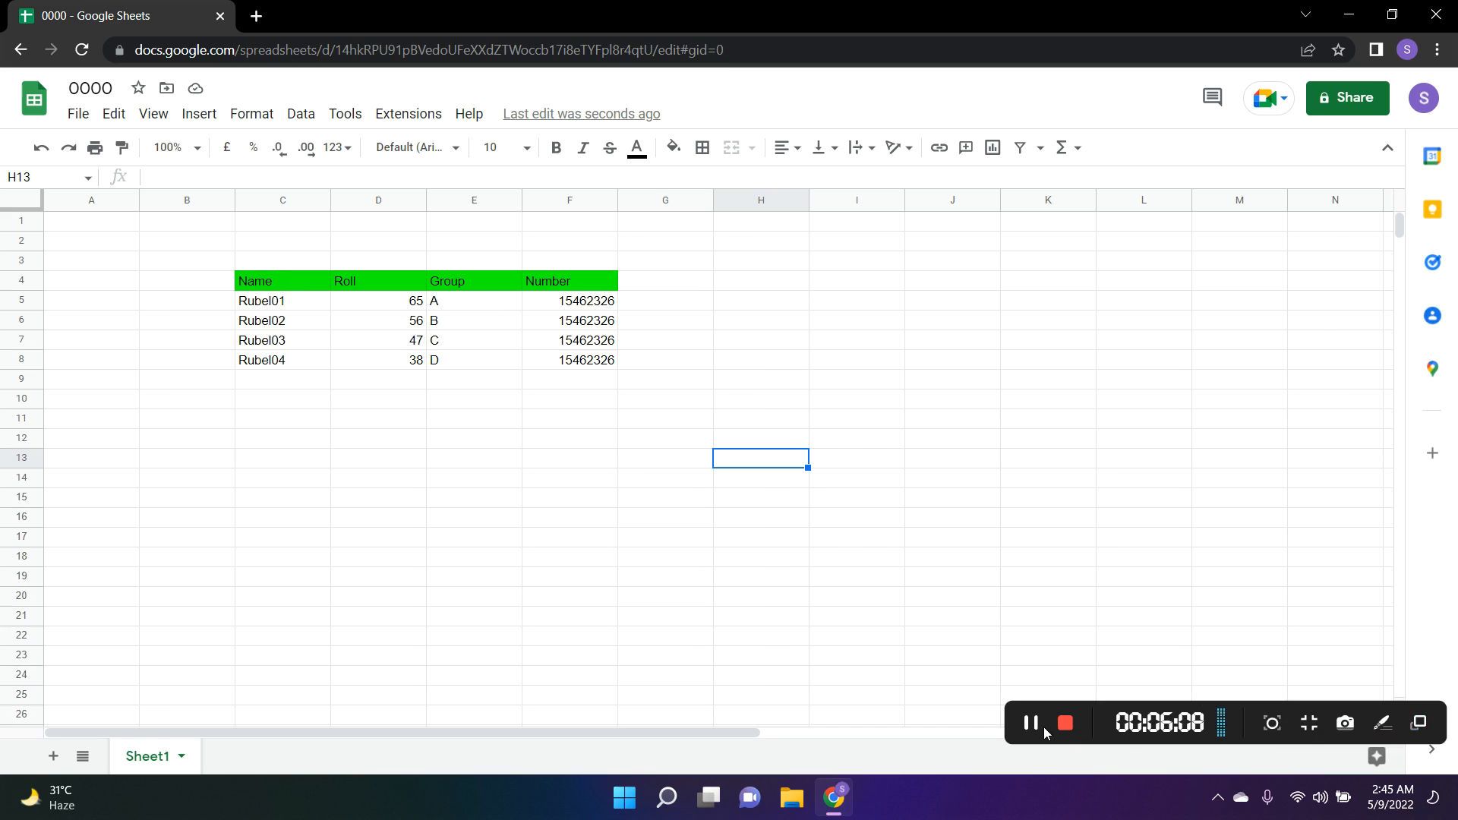